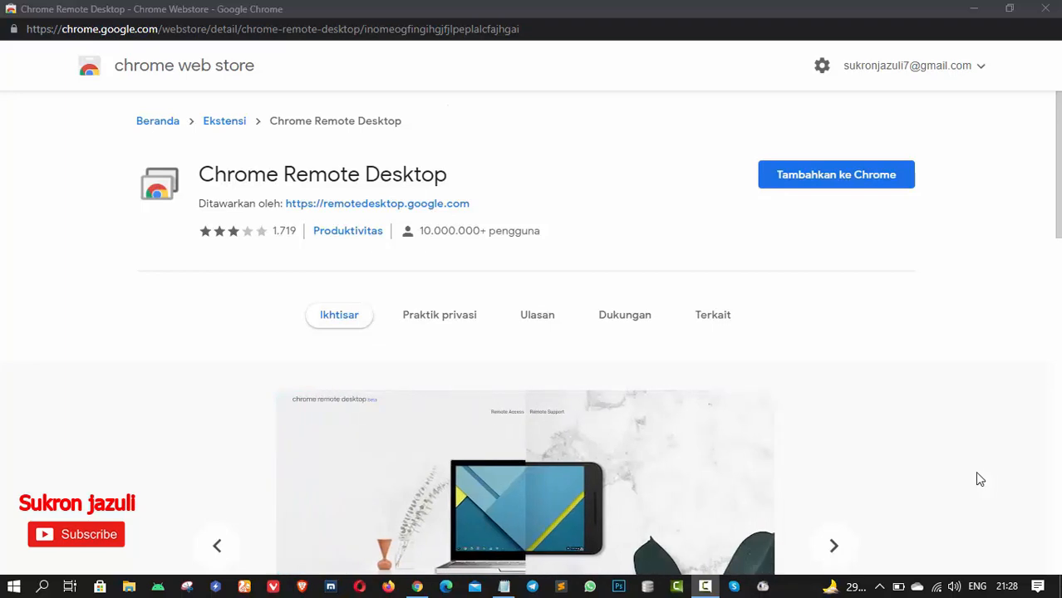
- Close the Chrome Web Store window that shows the Chrome Remote Desktop page
left_click(420, 588)
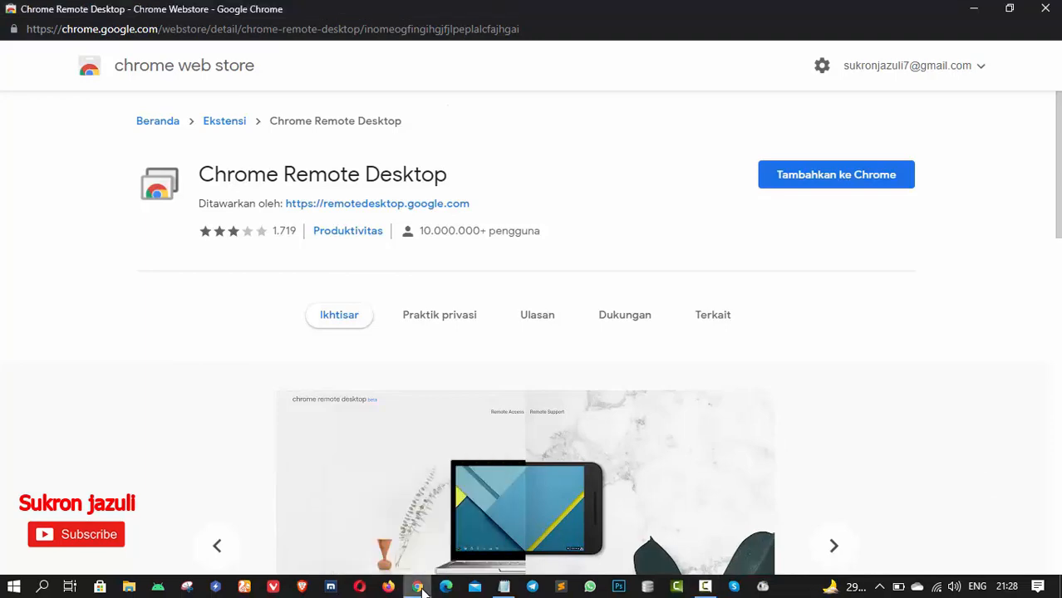
left_click(1011, 12)
left_click(832, 21)
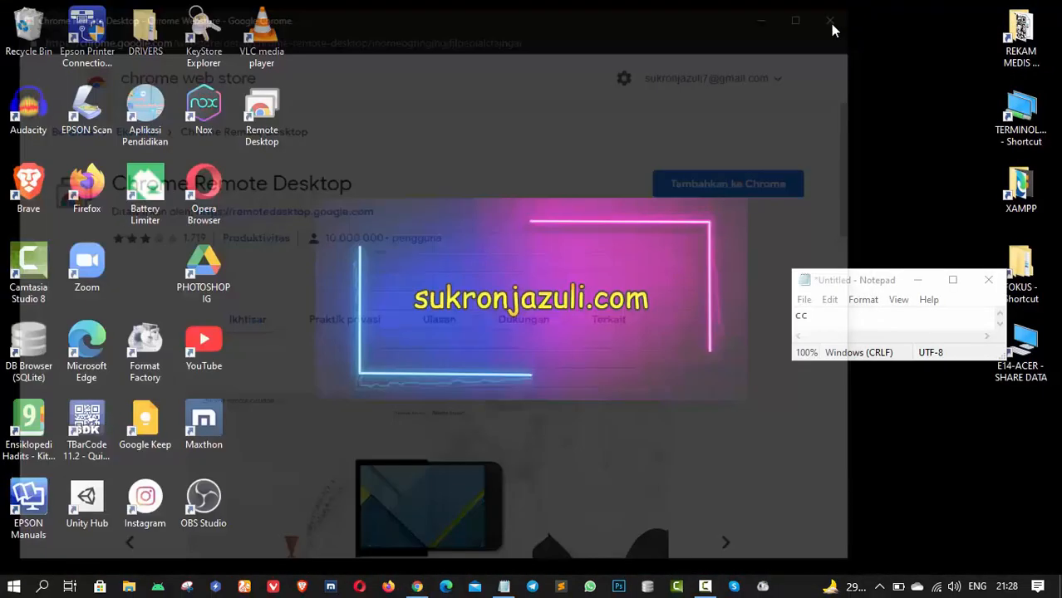
- Open a new Chrome window and minimize Notepad so Chrome is in view
left_click(418, 588)
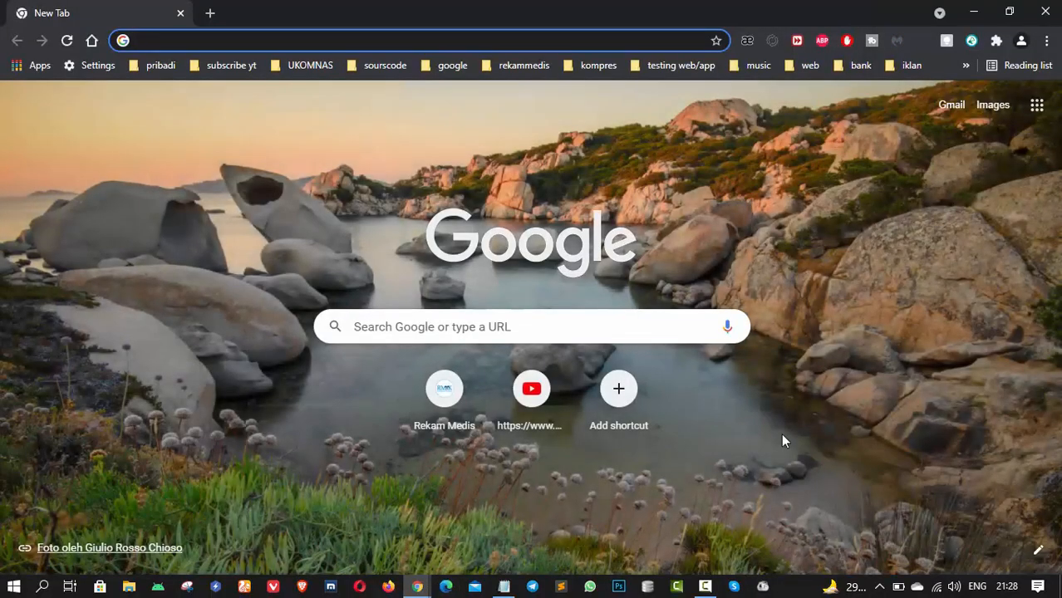
left_click(504, 587)
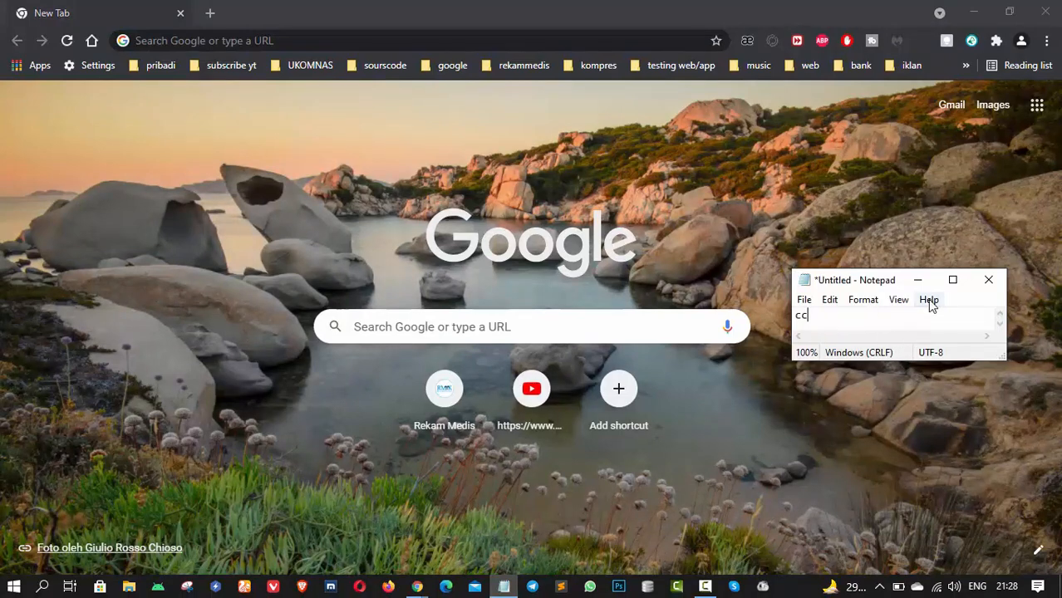
left_click(953, 279)
left_click(972, 8)
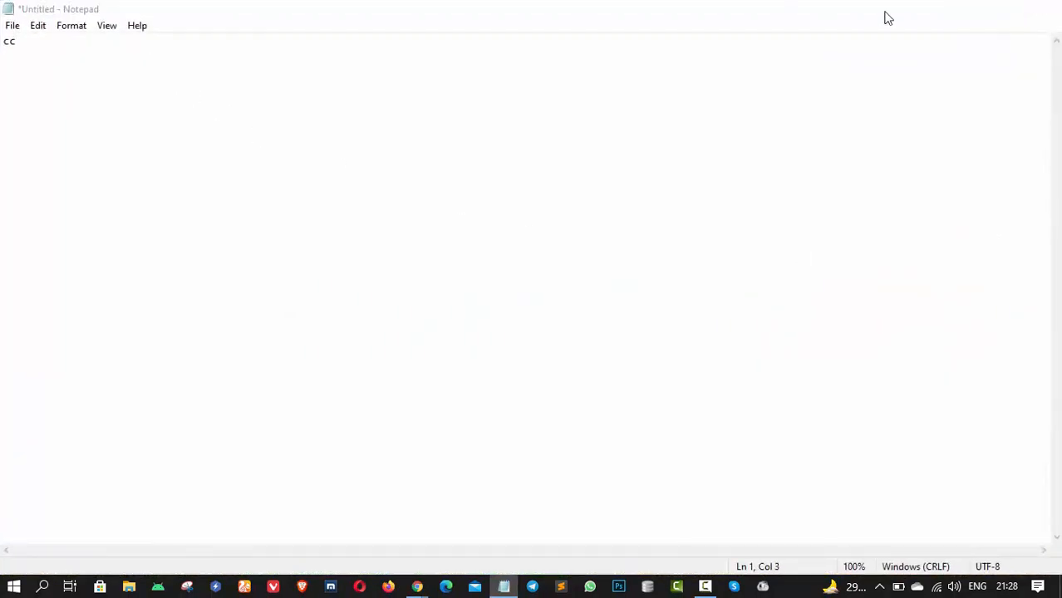
- Go to remotedesktop.google.com, trimming the suggested /support path from the address
left_click(409, 39)
type("remo")
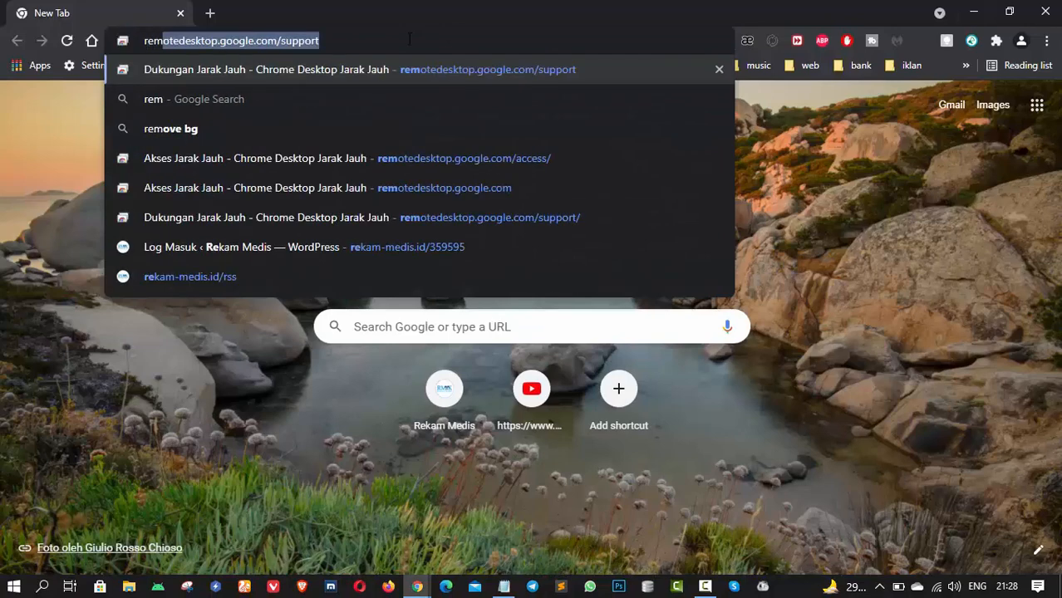
key("End")
key("shift+Left")
key("shift+Left")
key("shift+Left")
key("shift+Left")
key("shift+Left")
key("shift+Left")
key("shift+Left")
key("shift+Left")
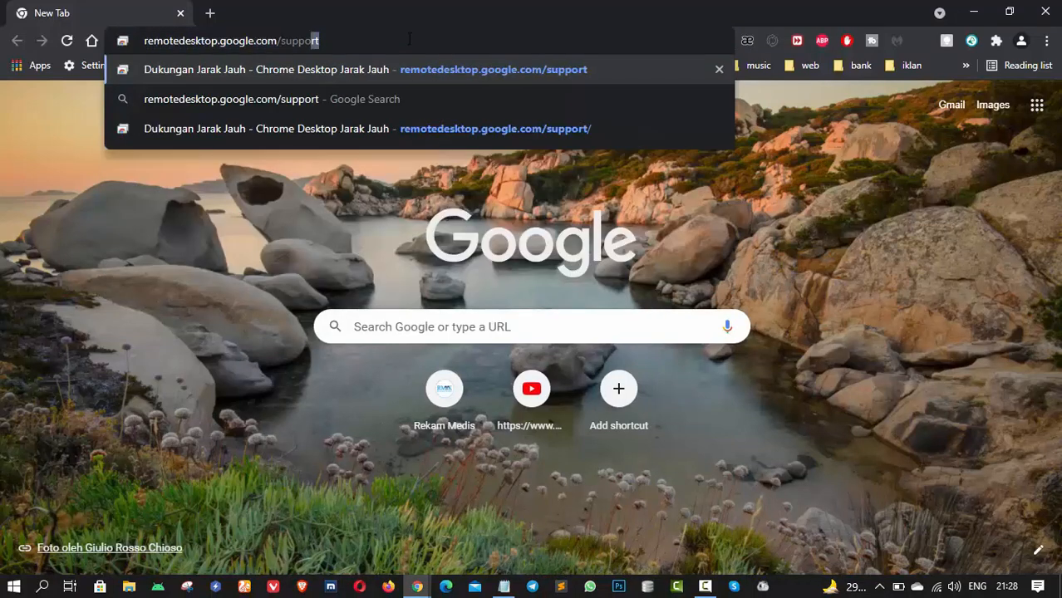
key("BackSpace")
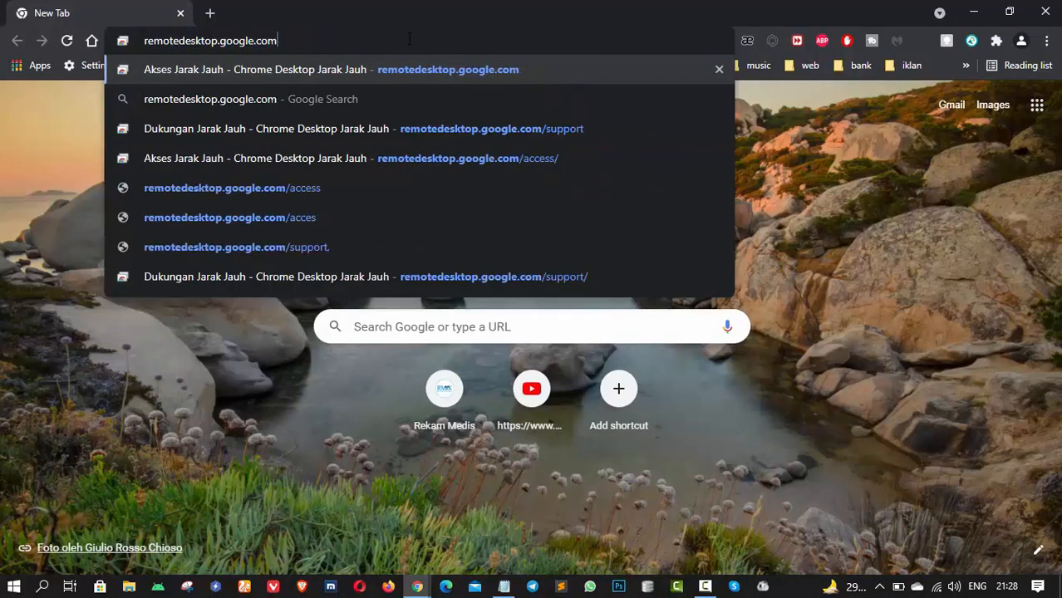
key("Return")
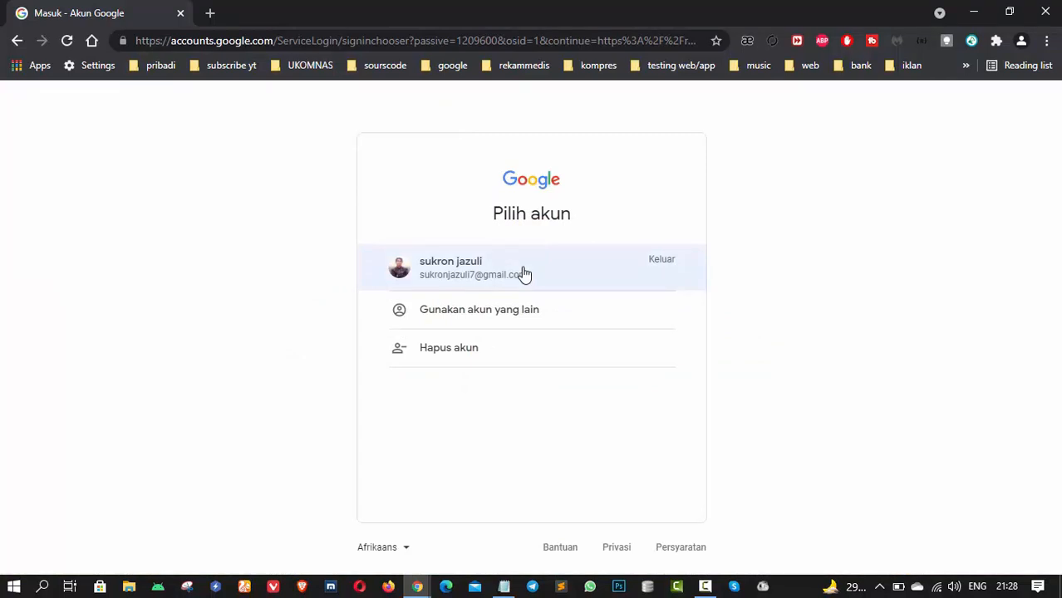
- Sign in with the saved Google account using its autofilled password
left_click(524, 274)
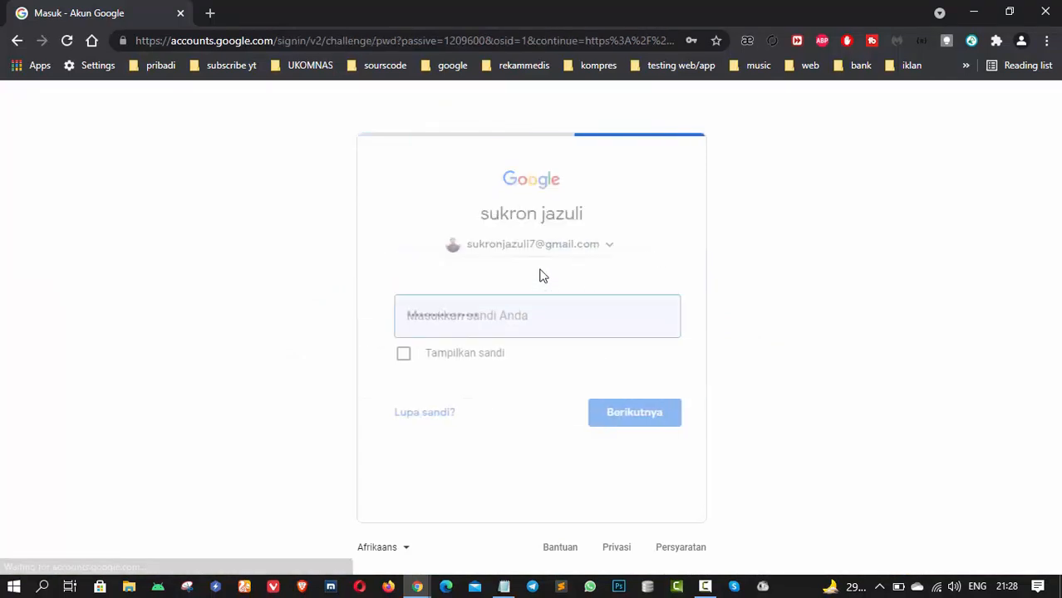
left_click(634, 426)
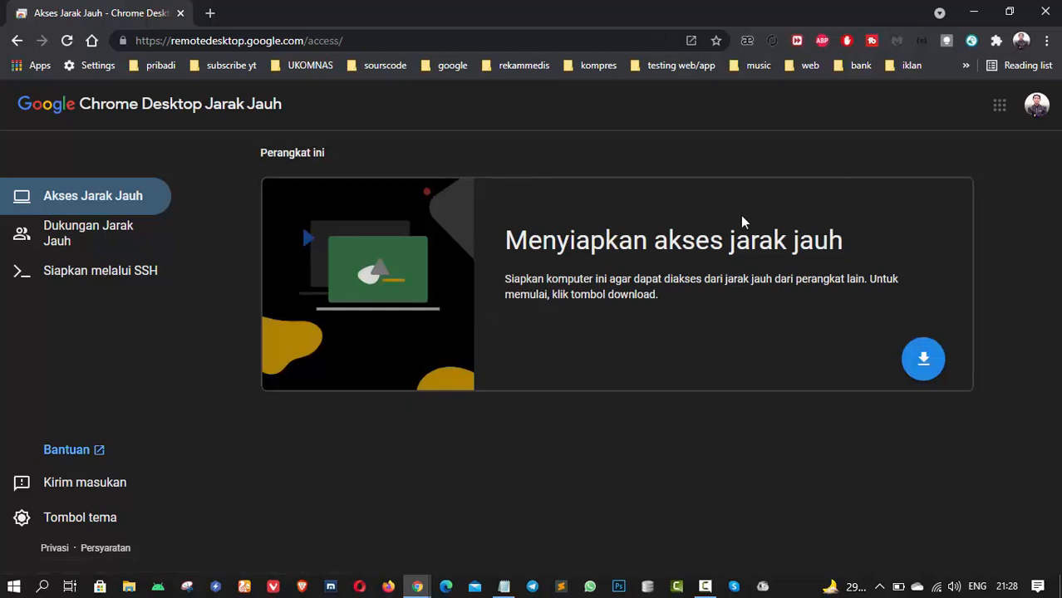
- Add the Chrome Remote Desktop extension to Chrome and download the 17.6 MB host installer
left_click(925, 359)
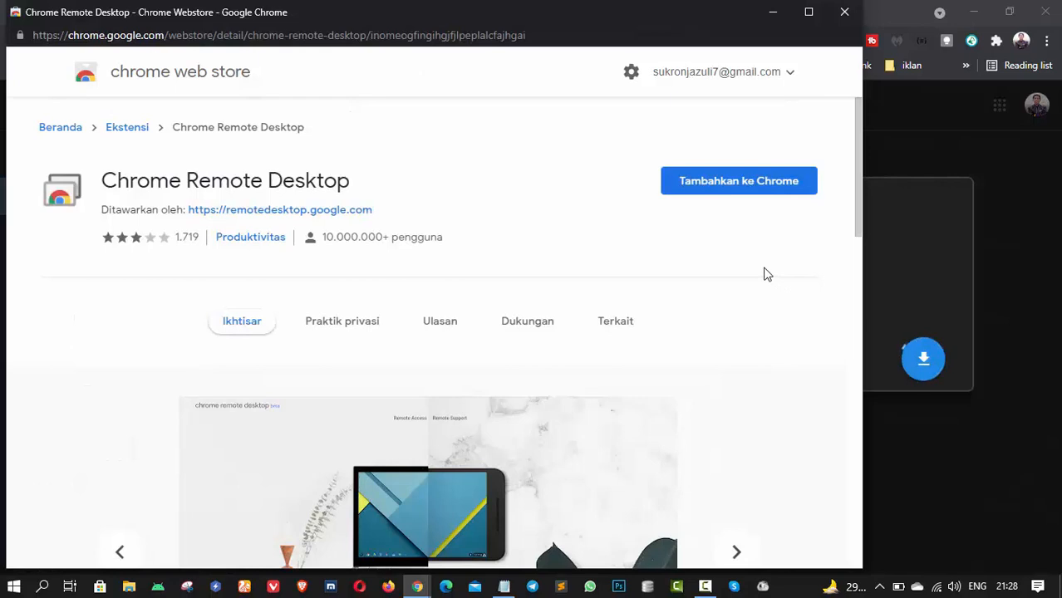
left_click(730, 192)
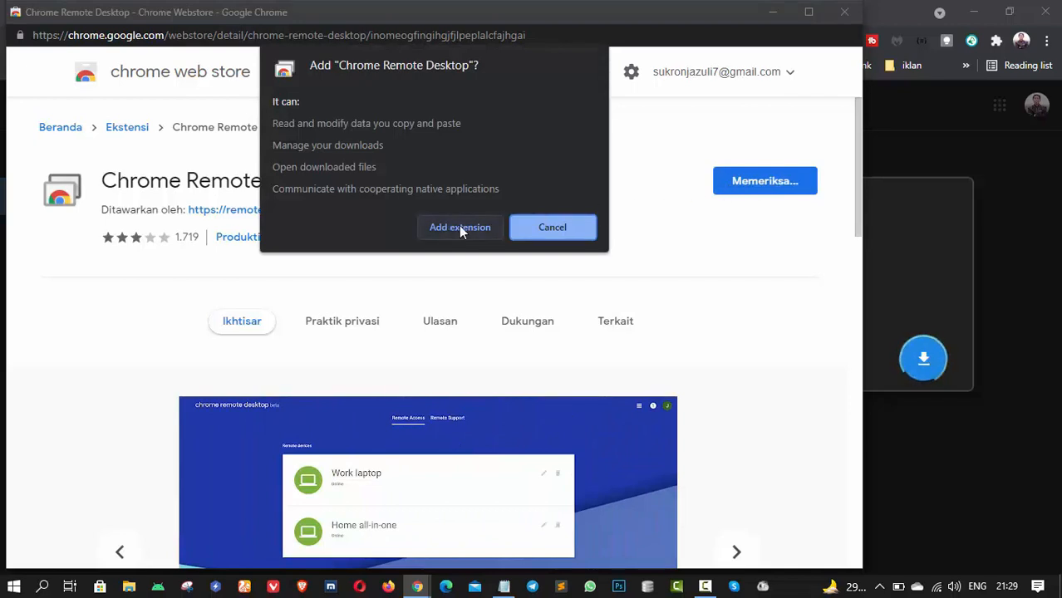
left_click(461, 227)
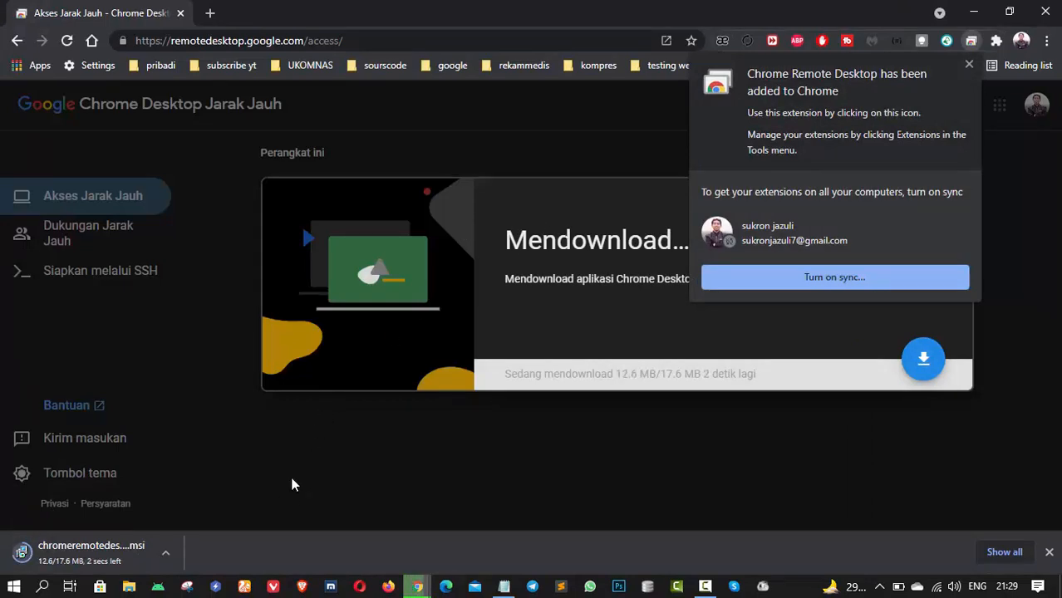
- Run the downloaded Chrome Remote Desktop host .msi, accepting the terms and allowing the installer
left_click(95, 553)
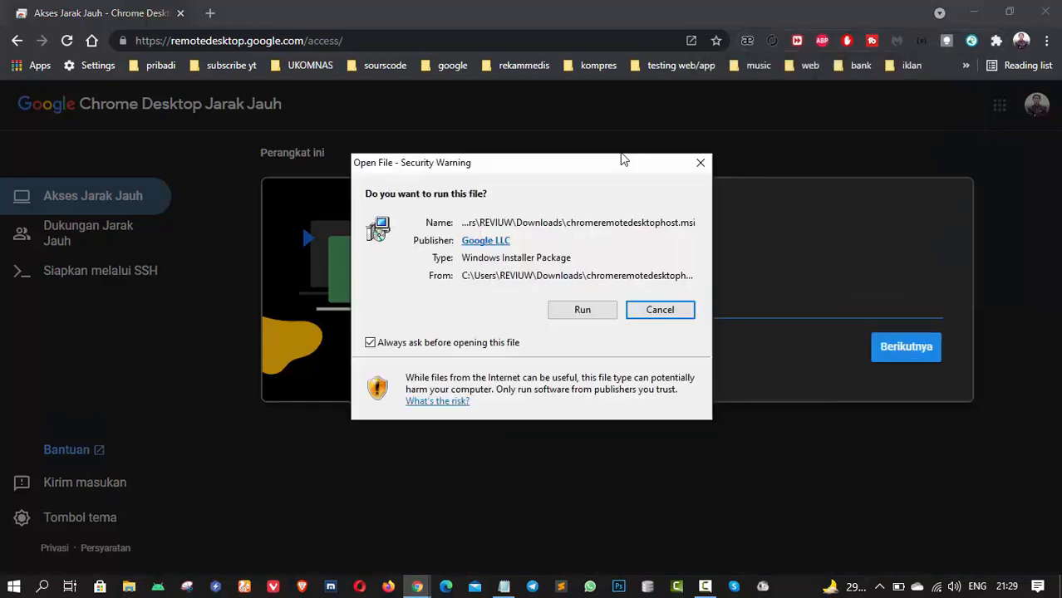
left_click(596, 311)
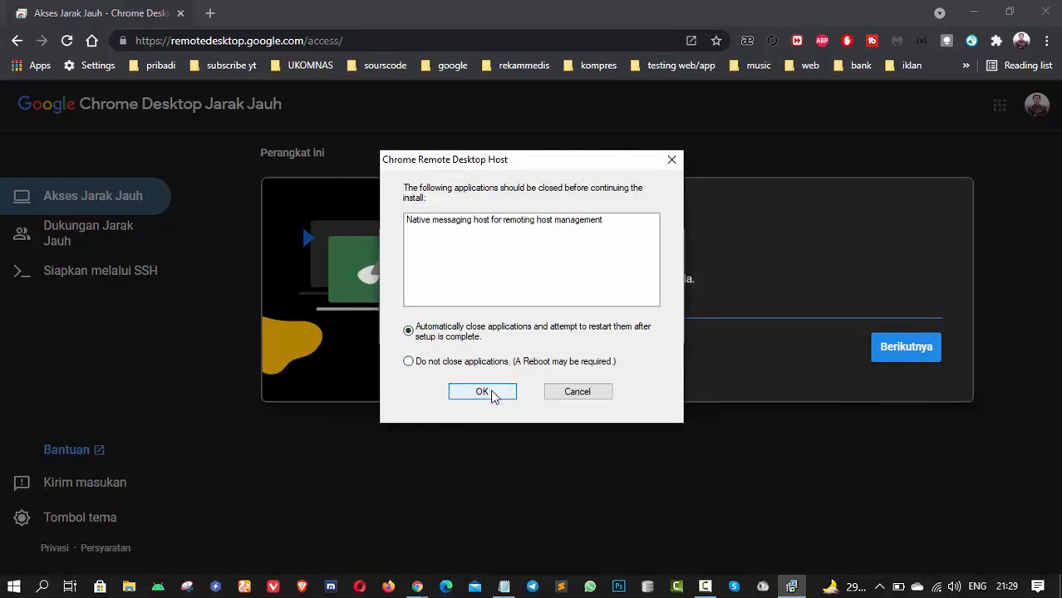
left_click(483, 391)
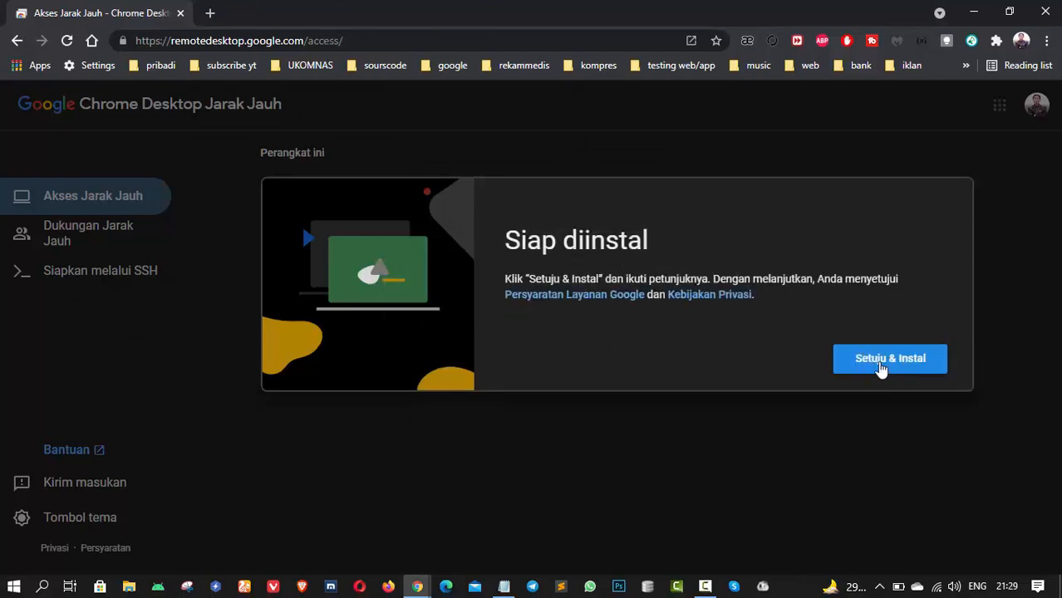
left_click(881, 367)
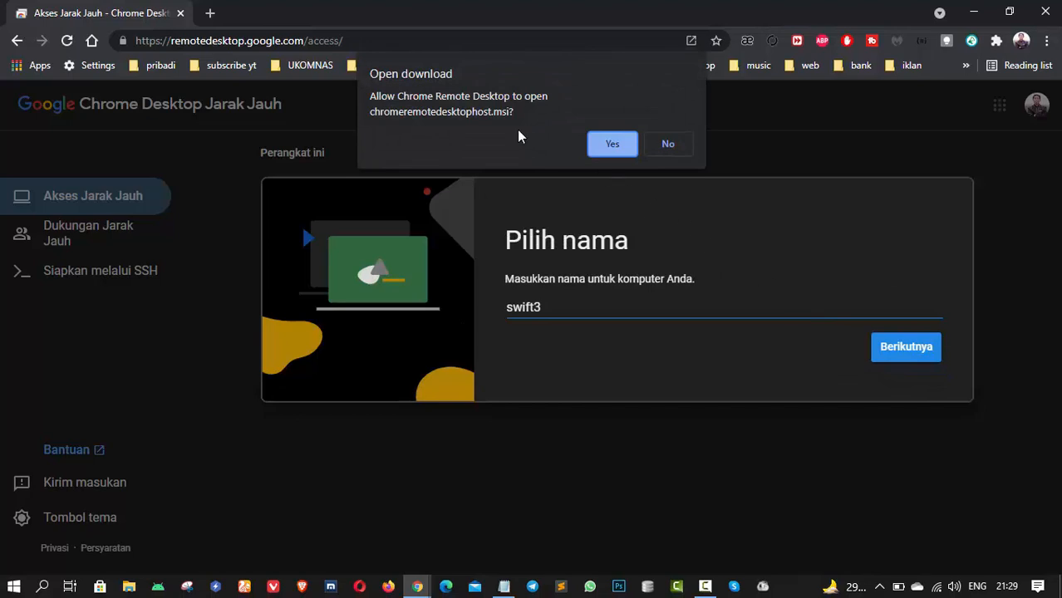
left_click(613, 145)
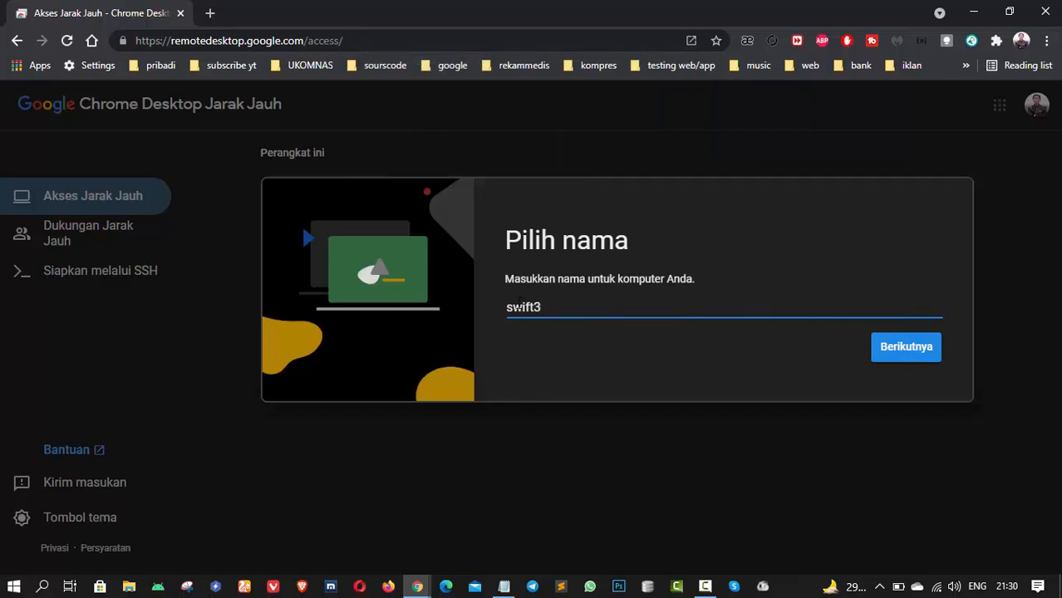
- Rename the computer from swift3 to Swift3 and confirm the name
left_click_drag(515, 306, 508, 307)
type("S")
left_click(914, 354)
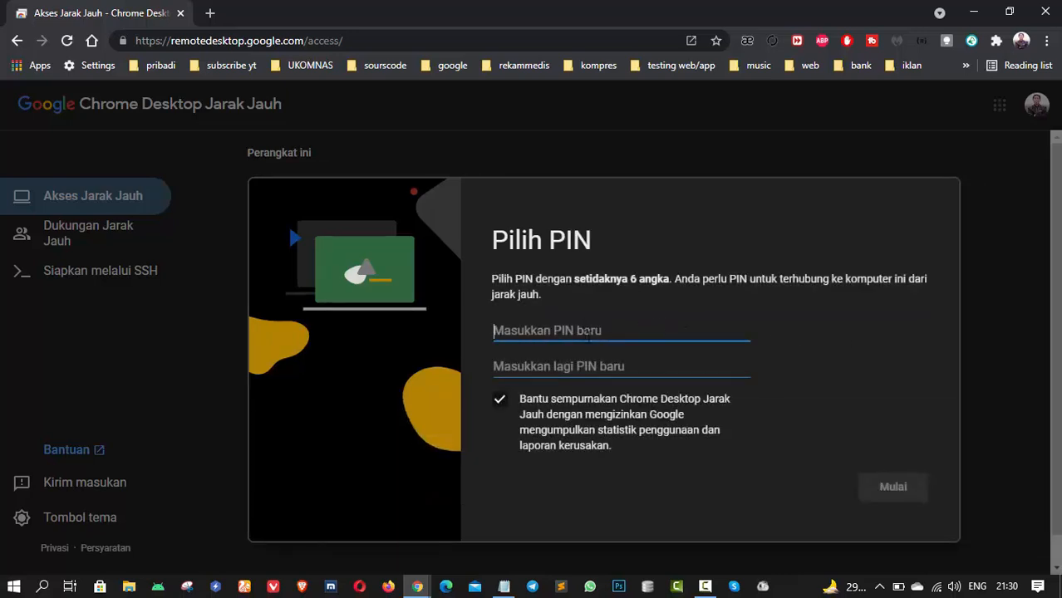
- Set a six-digit PIN and start remote access for Swift3
type("123456")
left_click(620, 364)
type("123456")
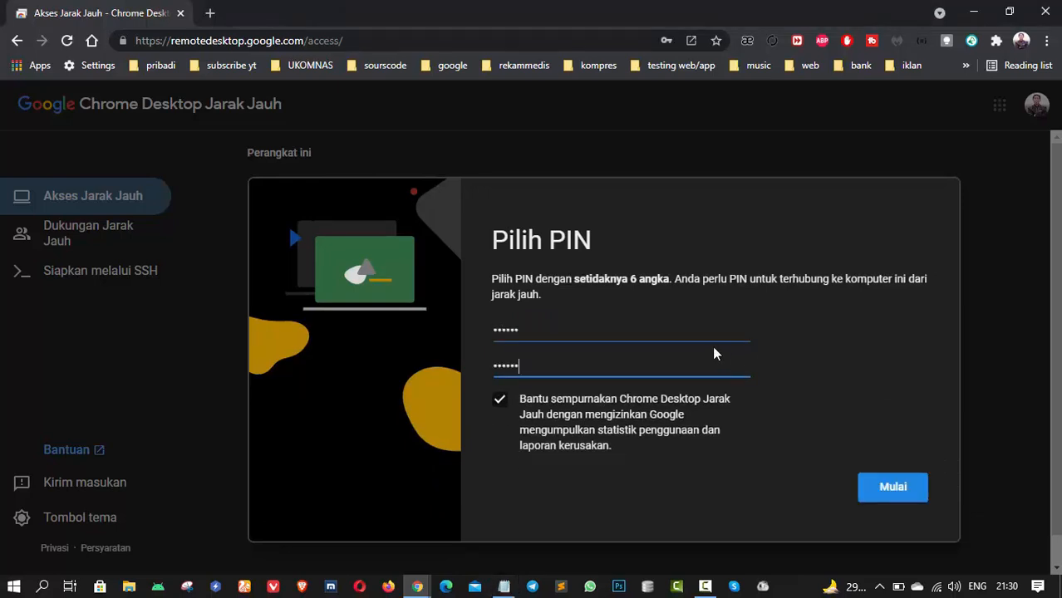
left_click(885, 492)
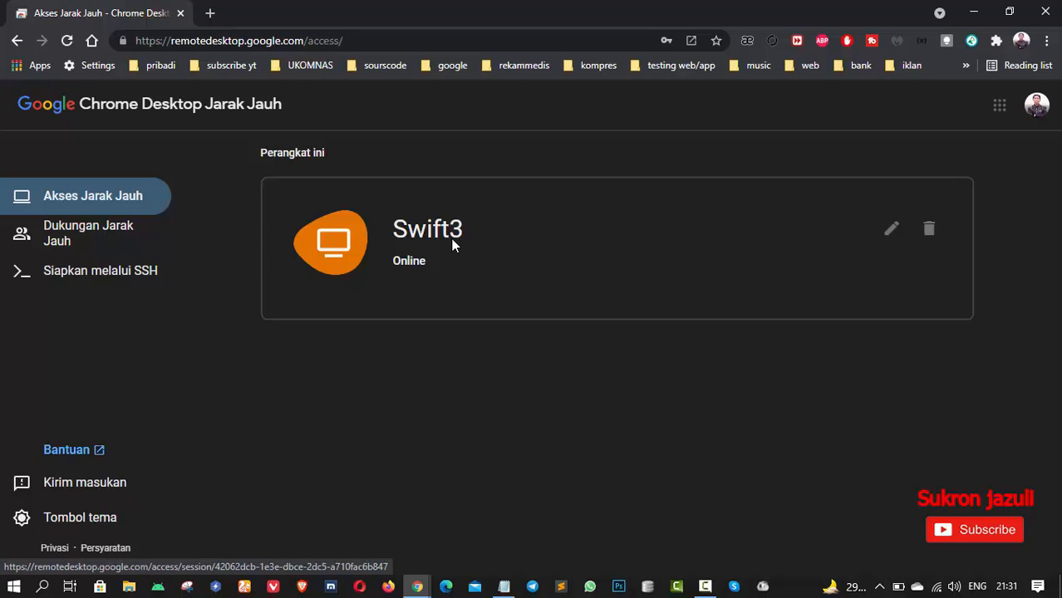
left_click(1036, 104)
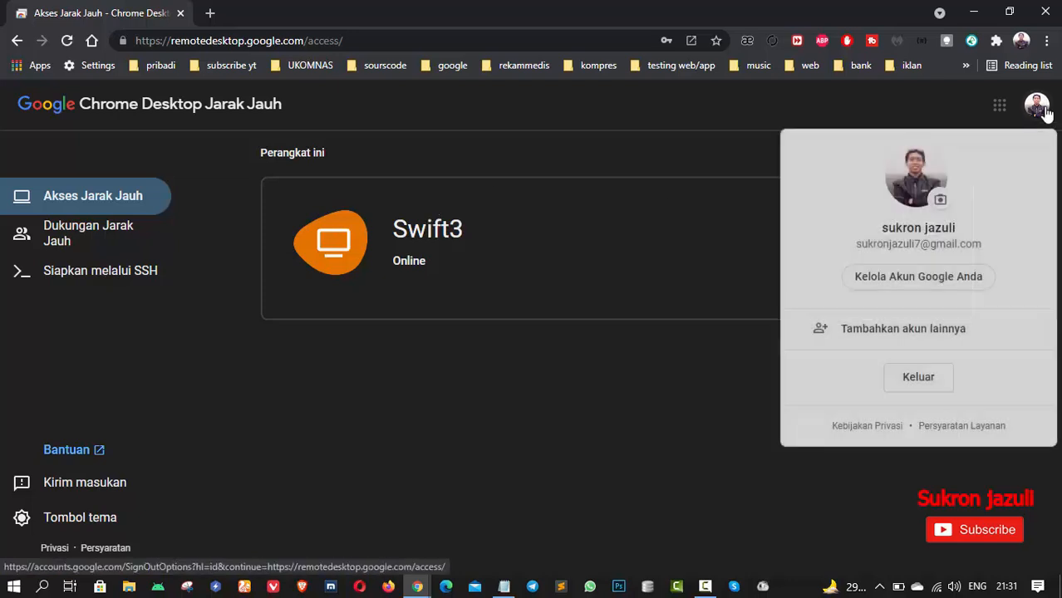
left_click_drag(856, 245, 986, 247)
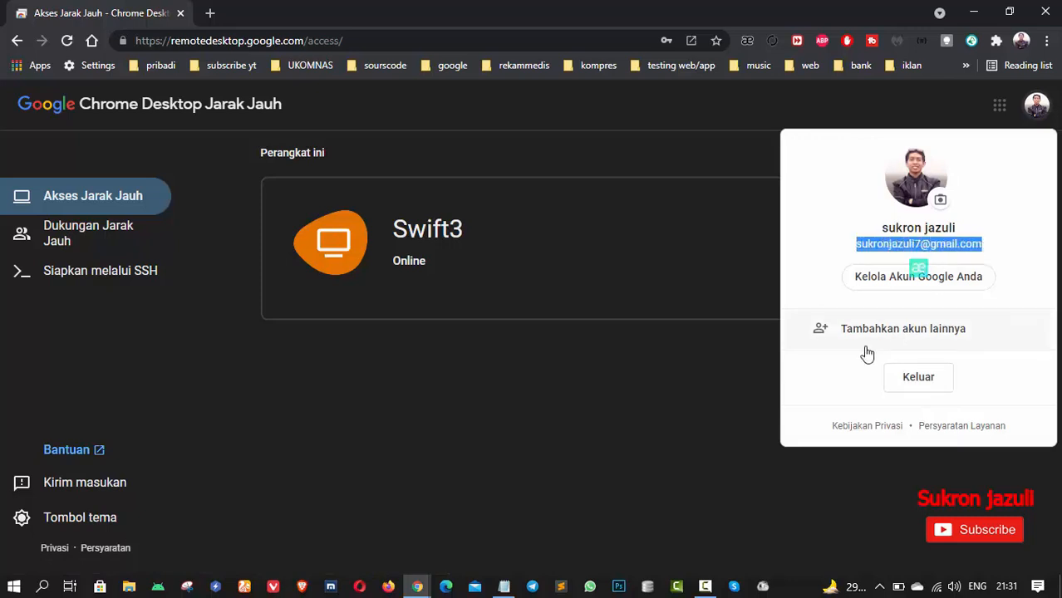
left_click(885, 243)
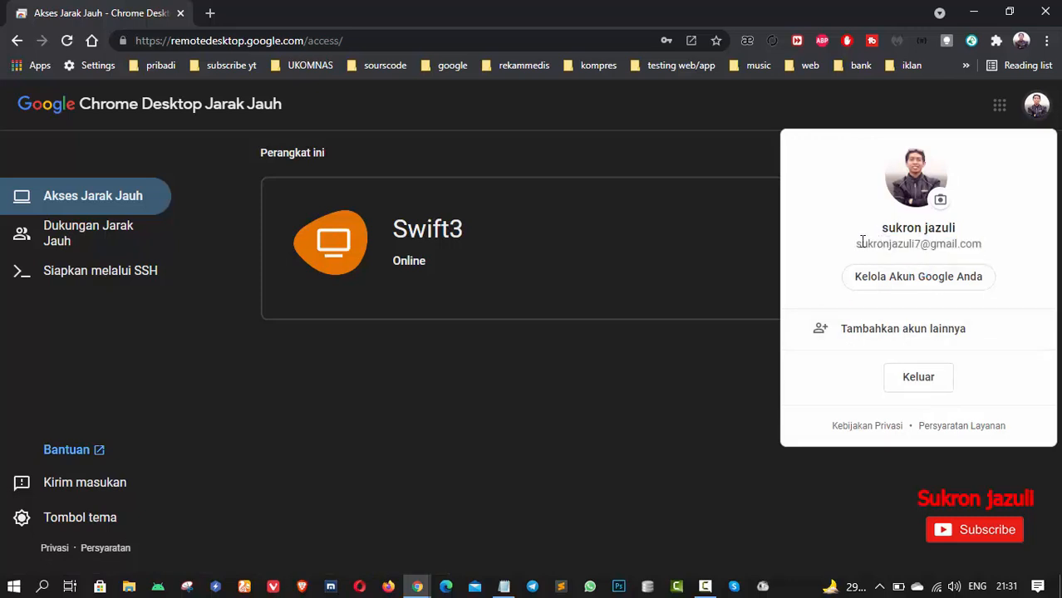
left_click_drag(856, 243, 988, 246)
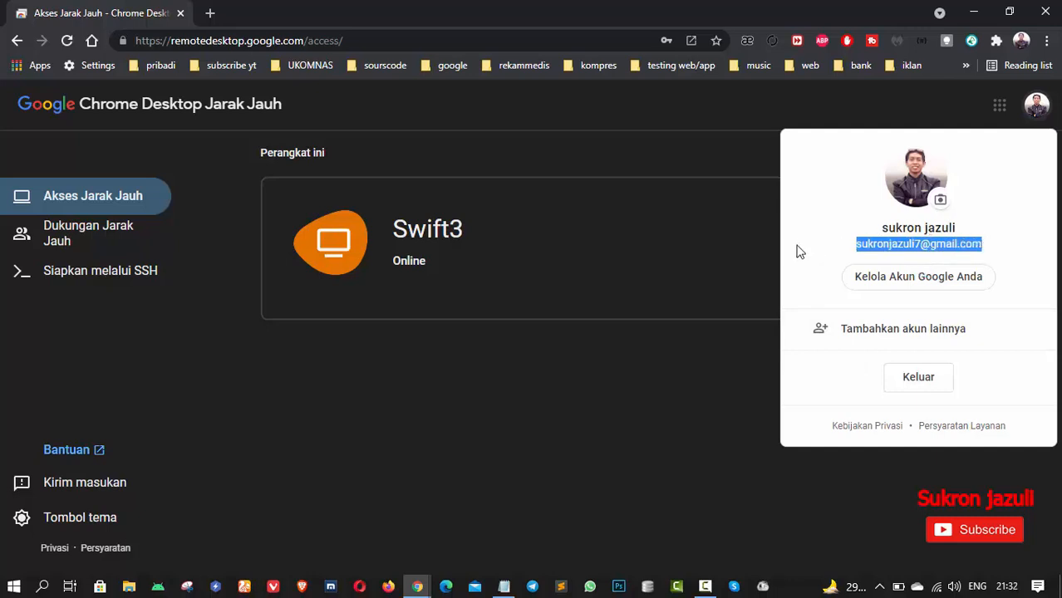
left_click(716, 235)
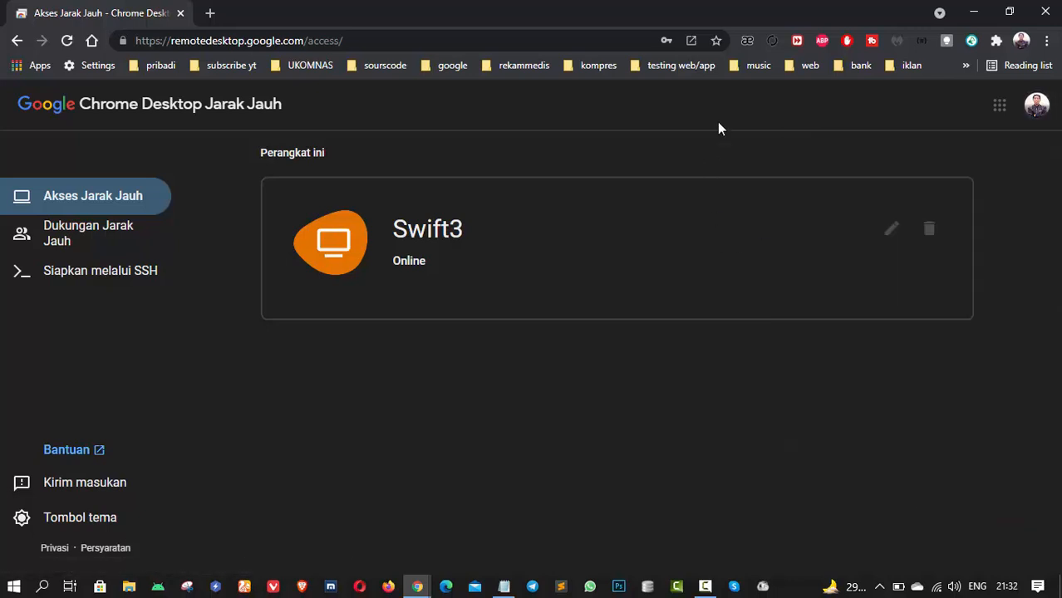
left_click(1021, 40)
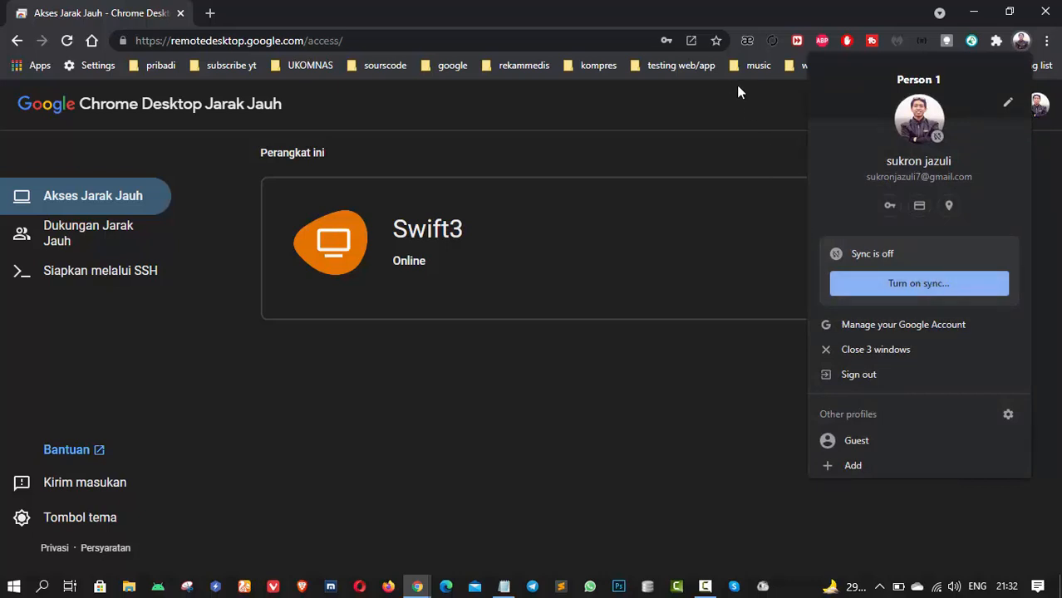
left_click(750, 109)
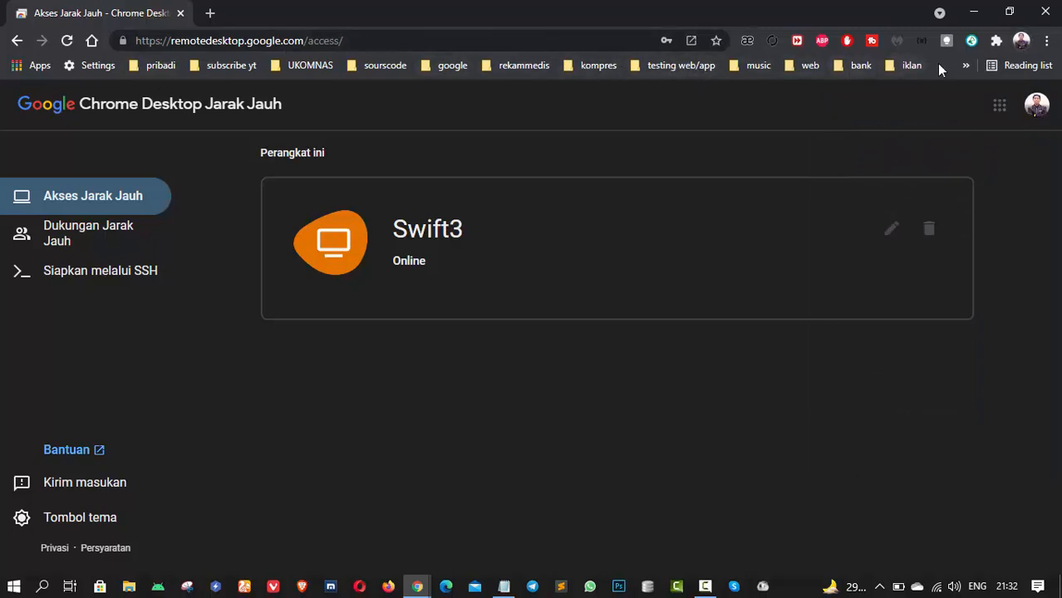
left_click(966, 65)
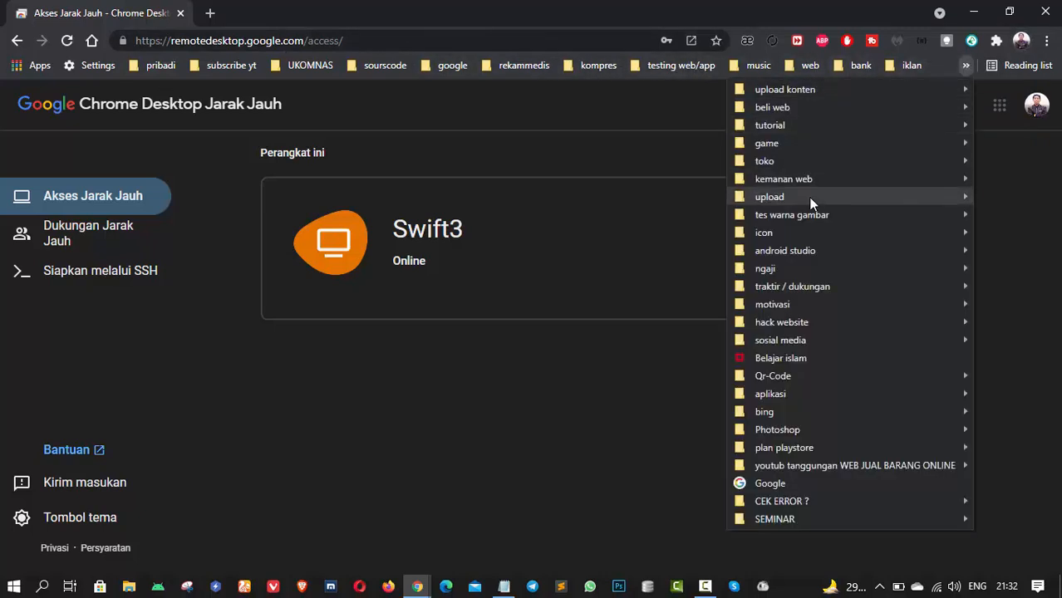
mouse_move(810, 198)
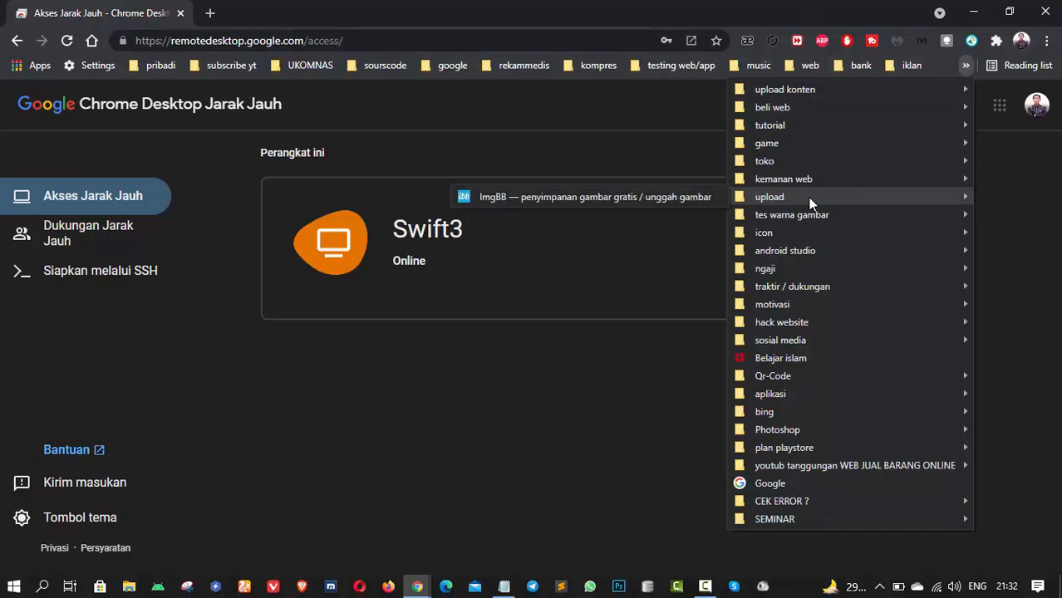
left_click(160, 81)
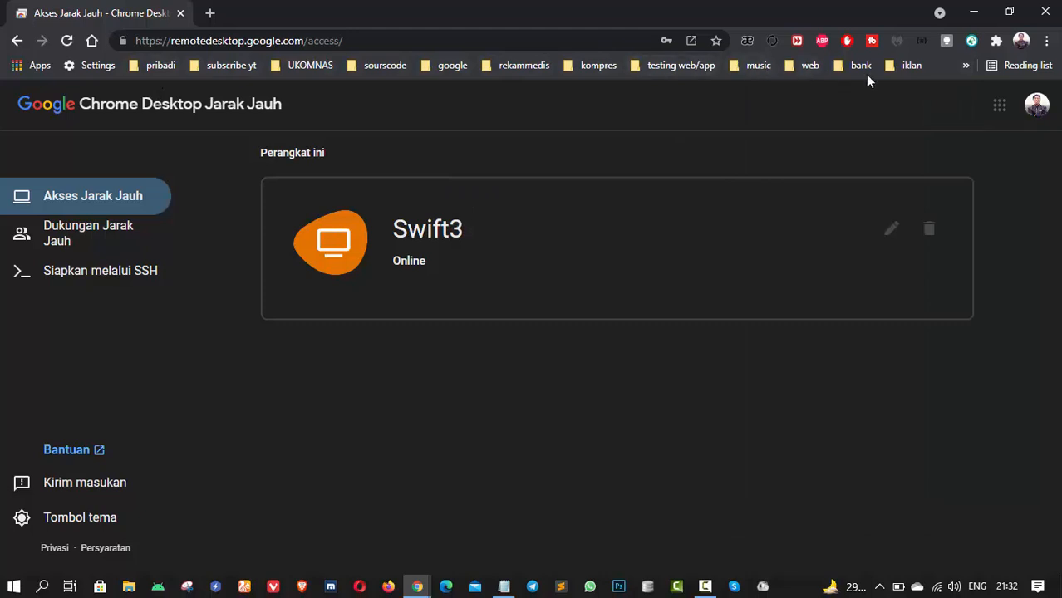
left_click(966, 68)
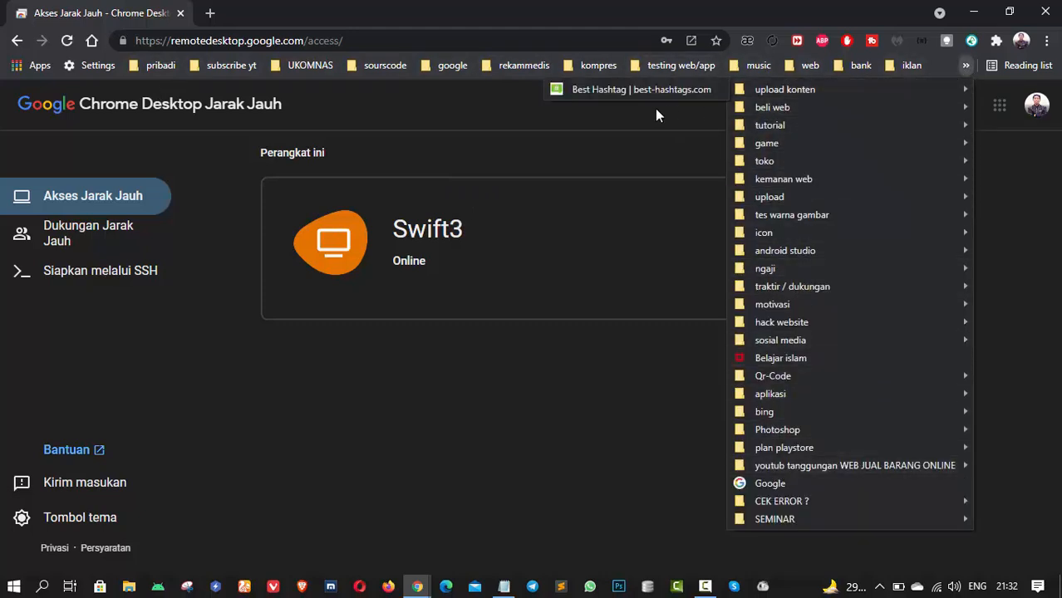
left_click(649, 122)
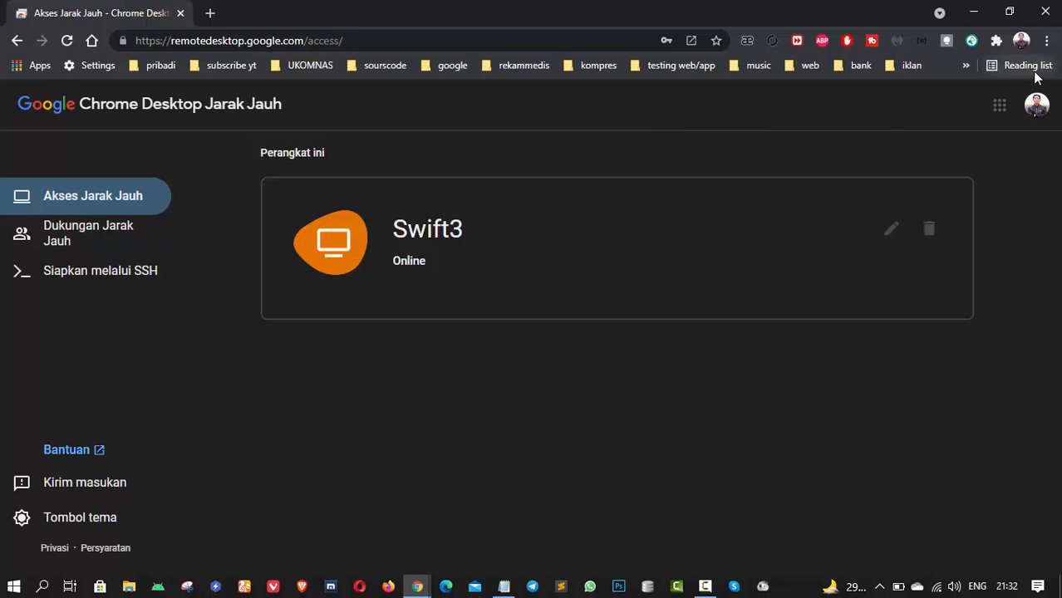
left_click(1021, 40)
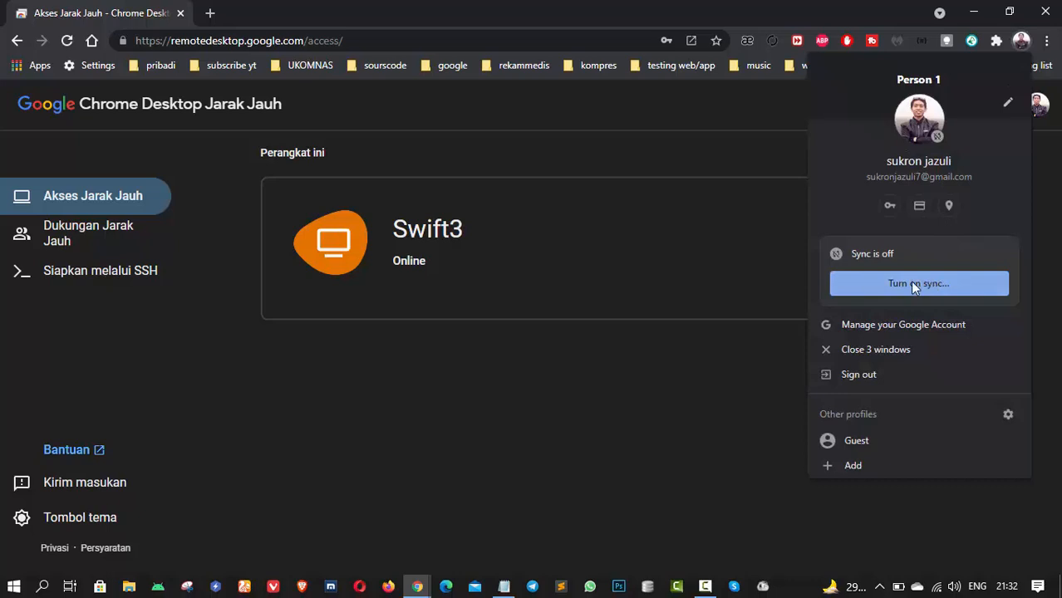
- Turn on Chrome sync for the signed-in account and verify it in the profile menu
left_click(958, 284)
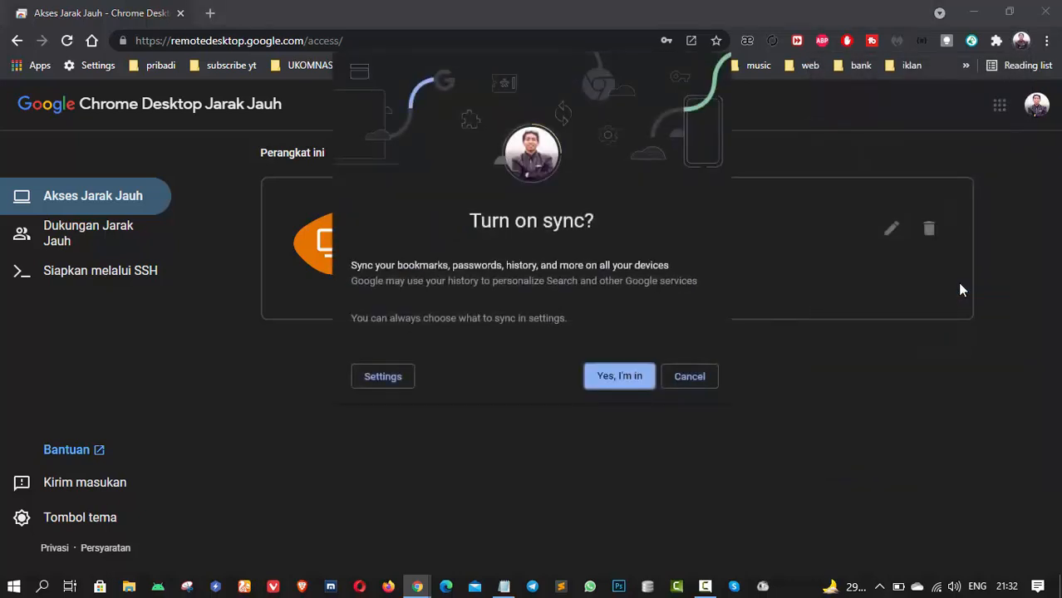
left_click(619, 376)
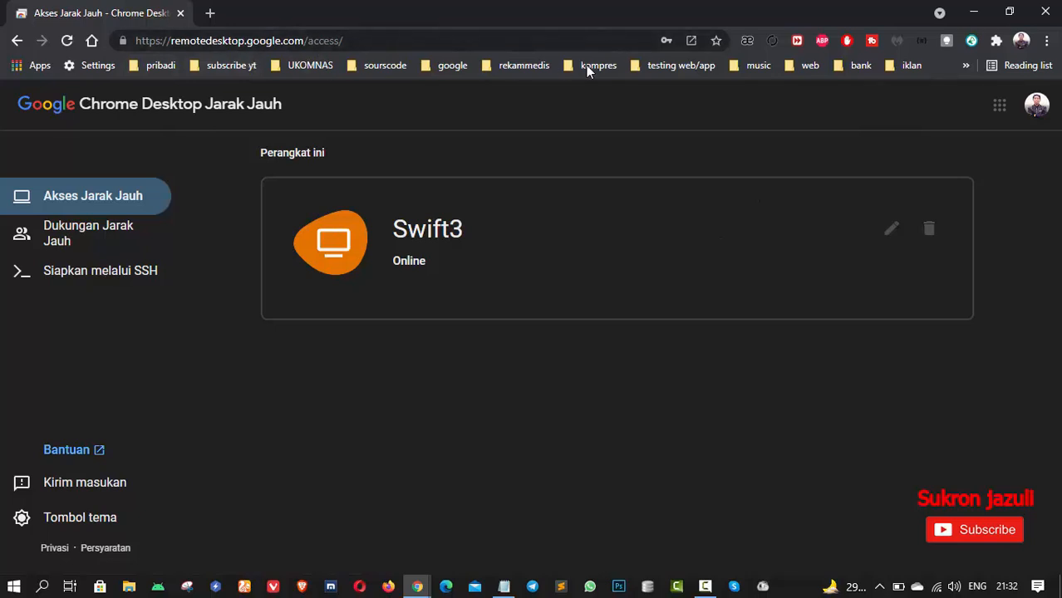
left_click(966, 67)
mouse_move(912, 65)
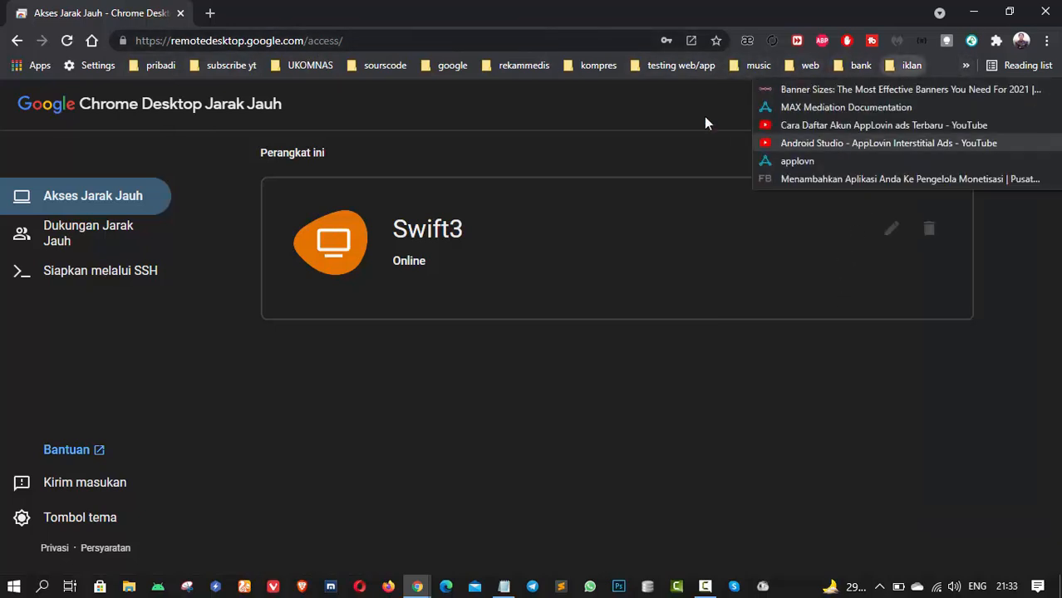
left_click(654, 102)
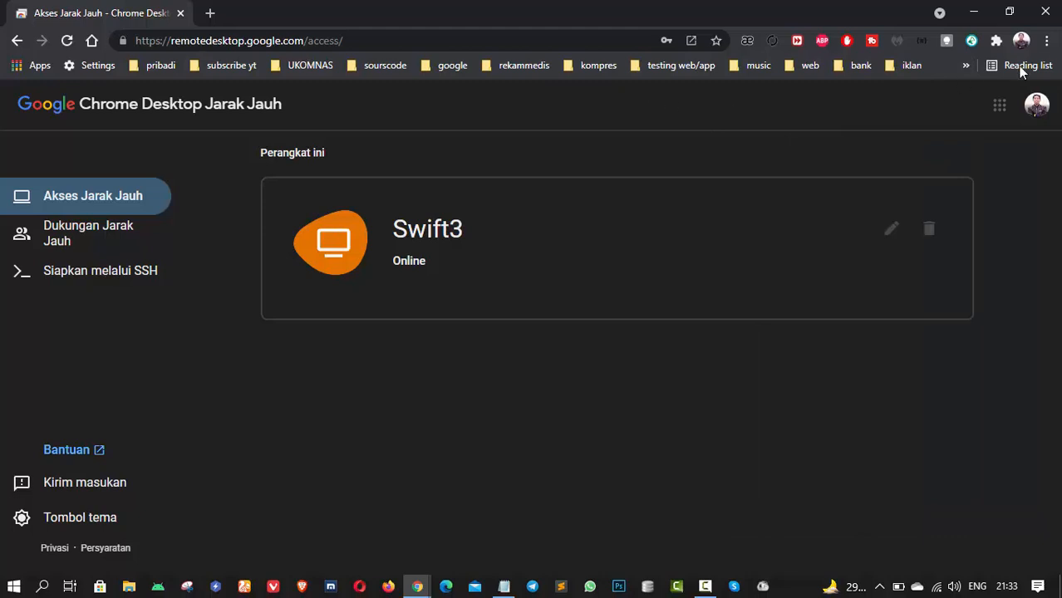
left_click(1024, 43)
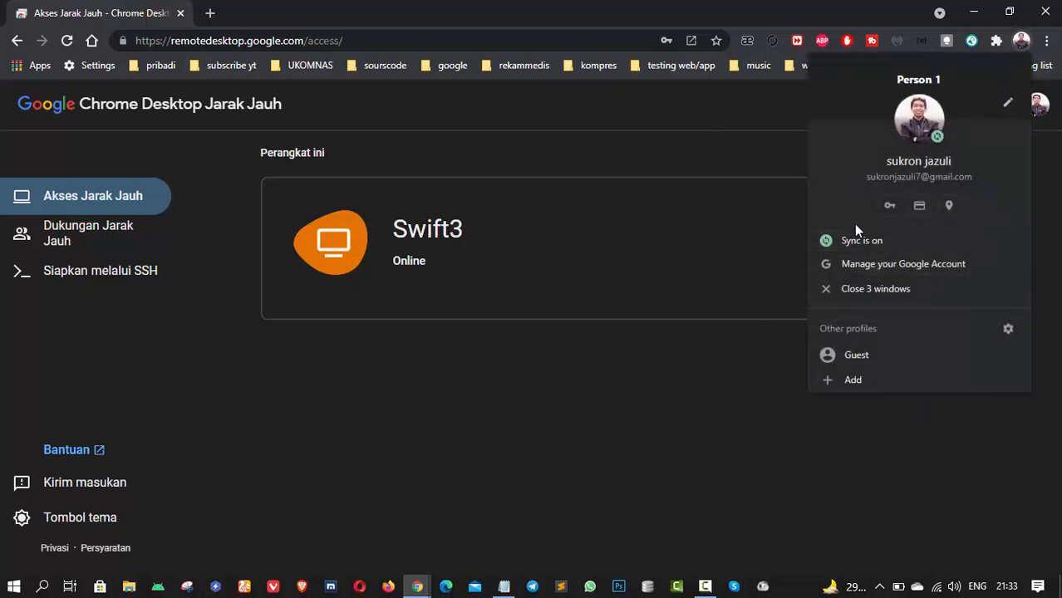
- Dismiss the profile menu after confirming sync is on
left_click(631, 380)
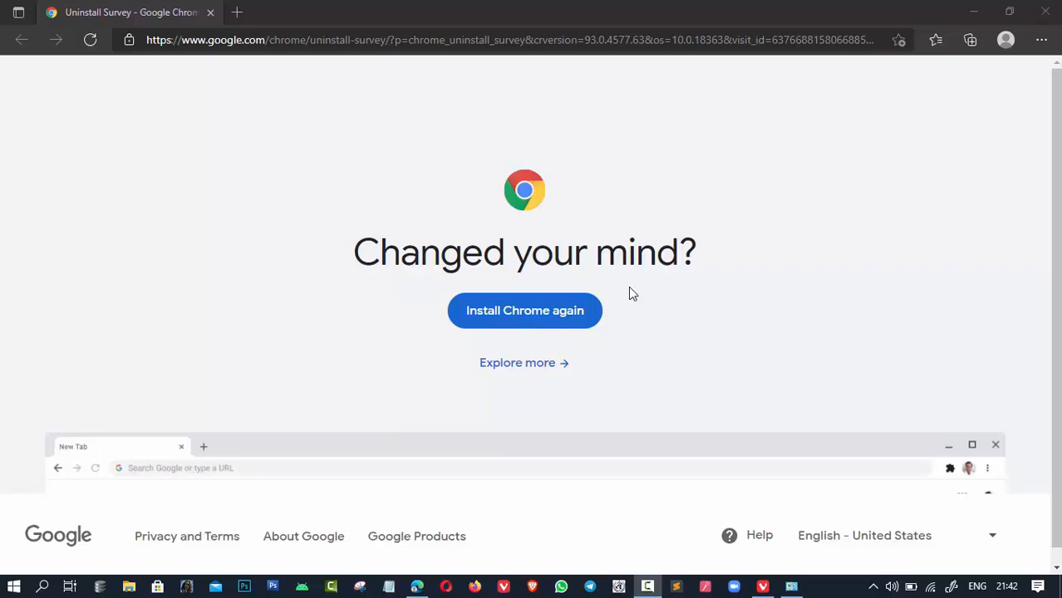
- Download ChromeSetup.exe in Edge after accepting the terms, and show it in the Downloads folder
left_click(551, 318)
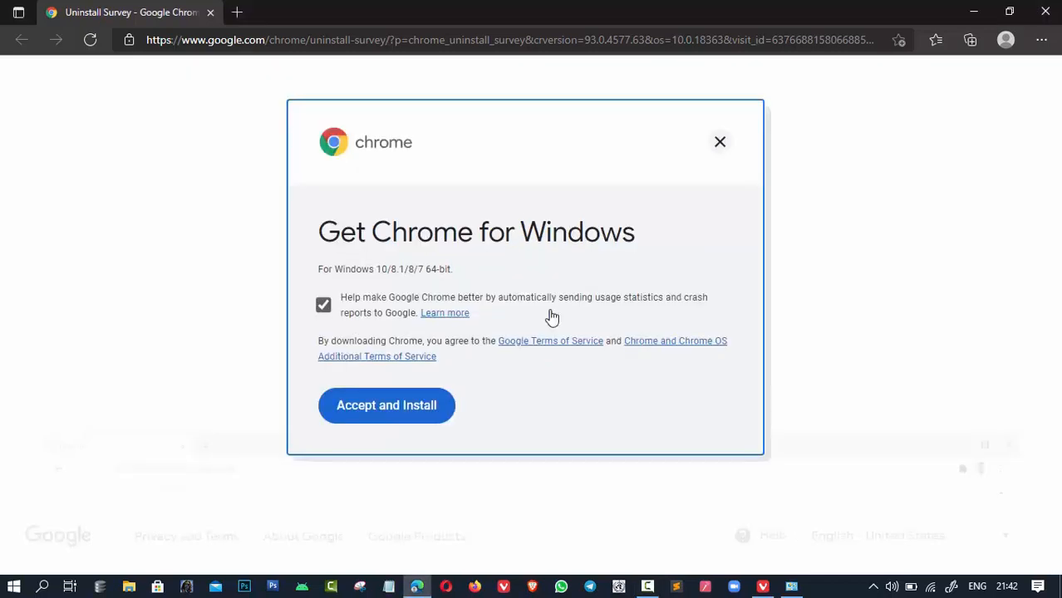
left_click(408, 417)
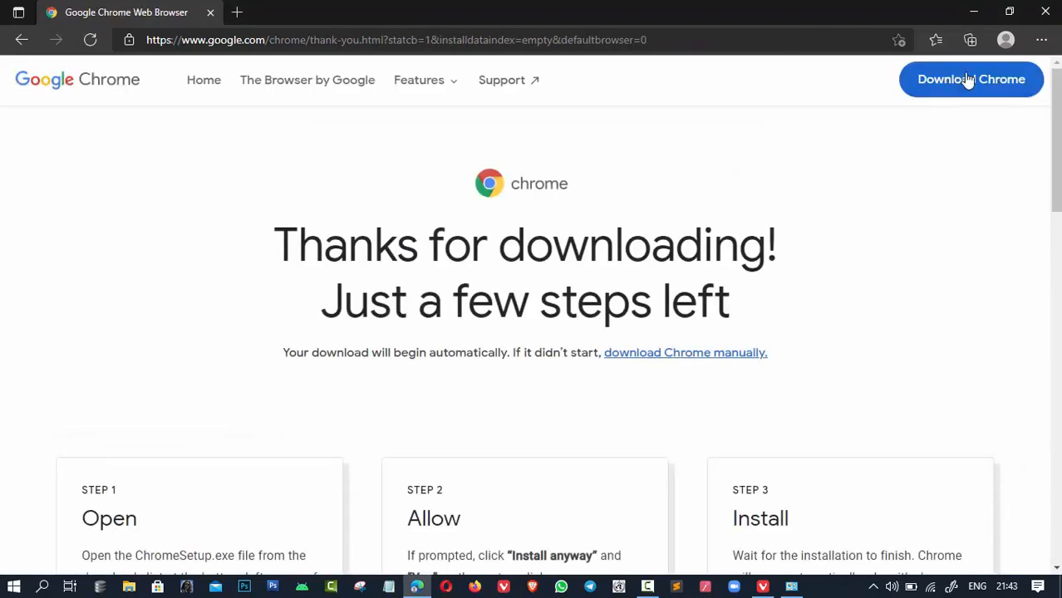
left_click(968, 79)
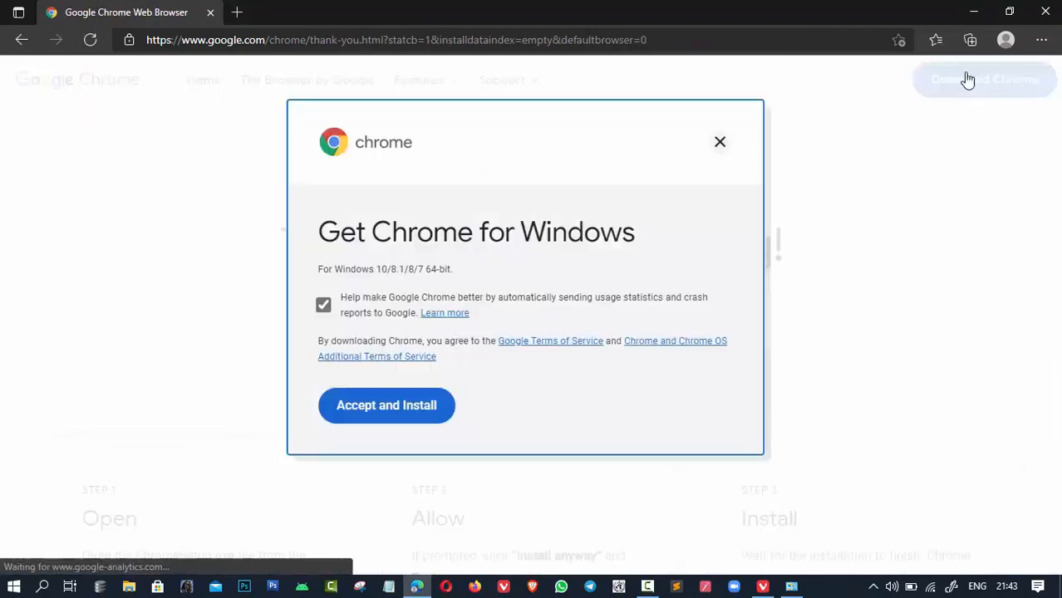
left_click(411, 402)
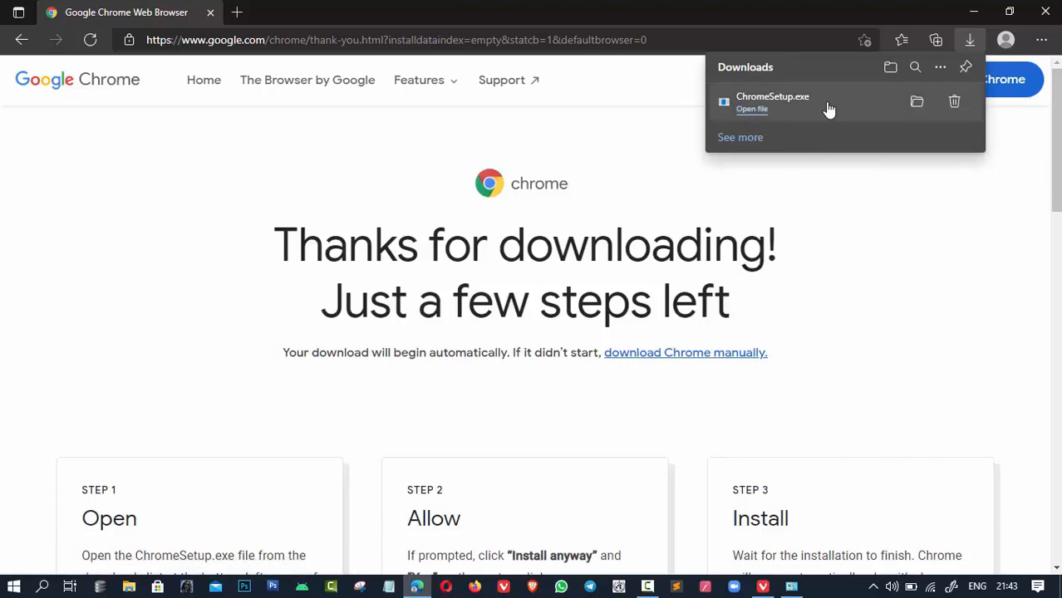
left_click(919, 103)
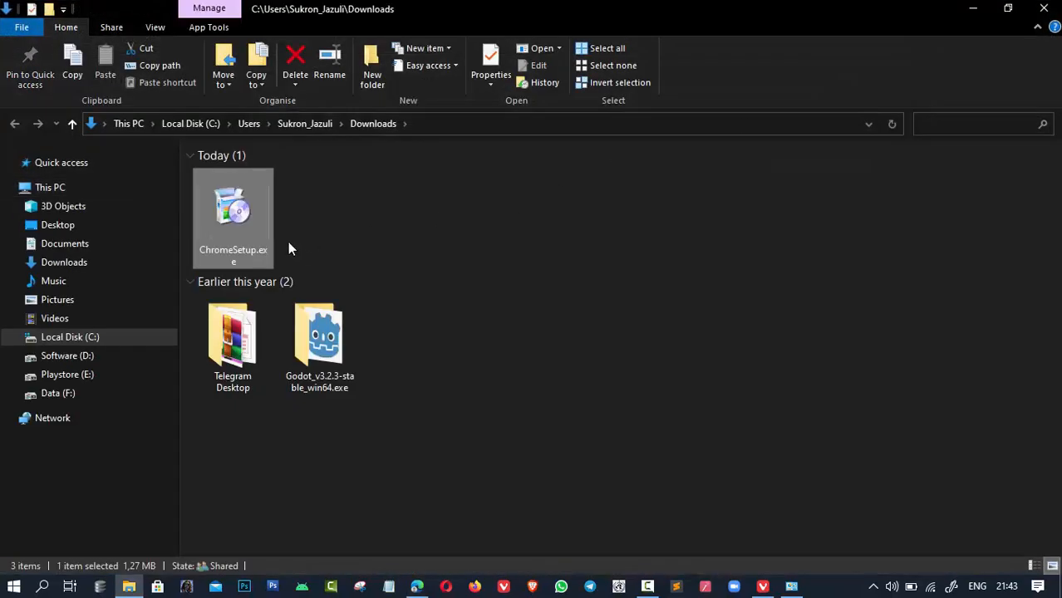
- Run ChromeSetup.exe from Downloads and allow it past the security warning to install Chrome
double_click(229, 232)
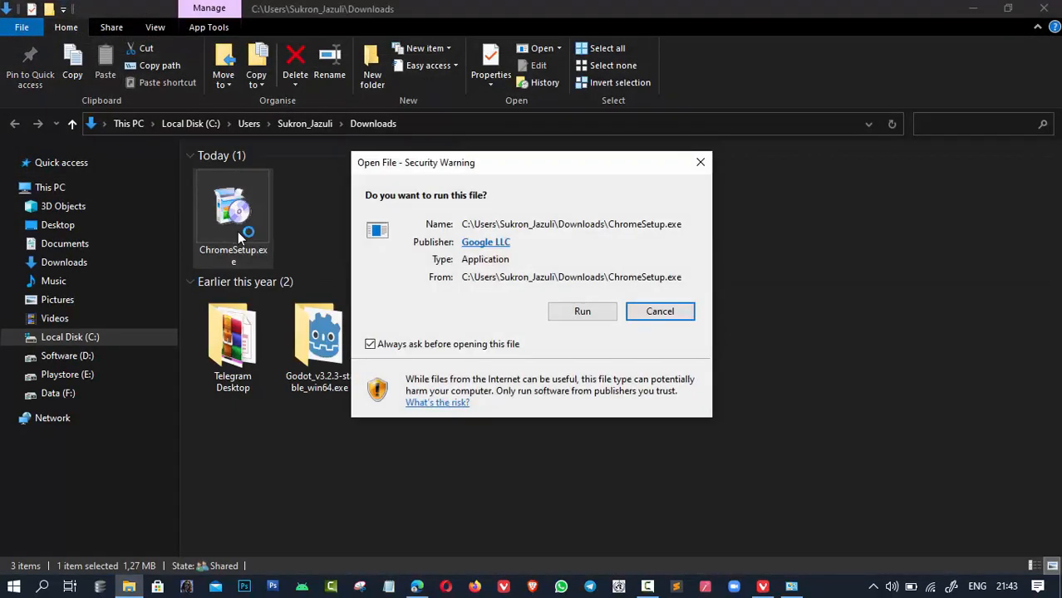
left_click(584, 311)
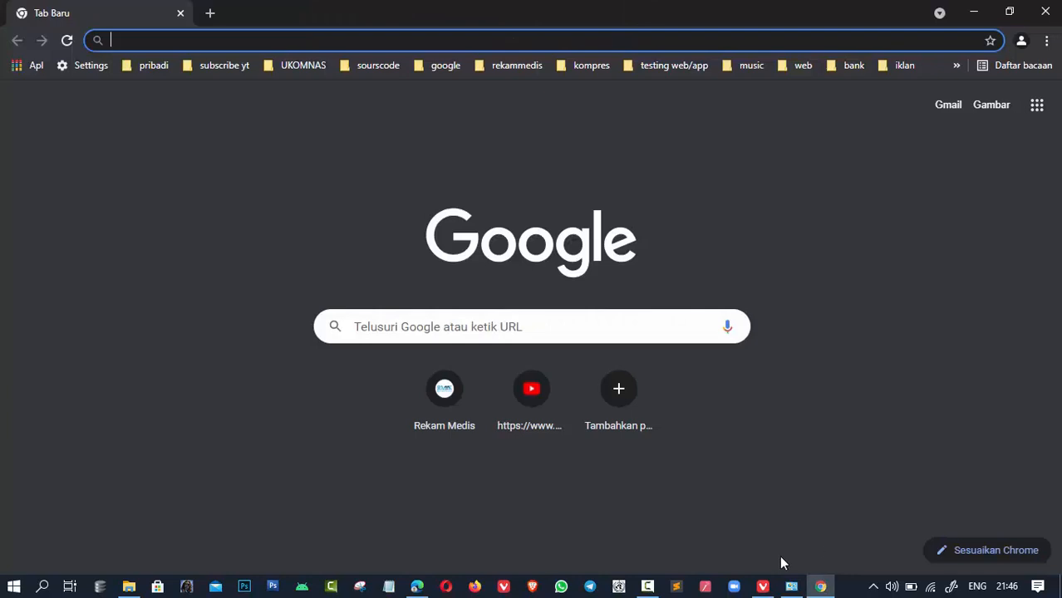
- Load the google.co.id homepage by entering 'google' in Chrome's address bar
left_click(648, 586)
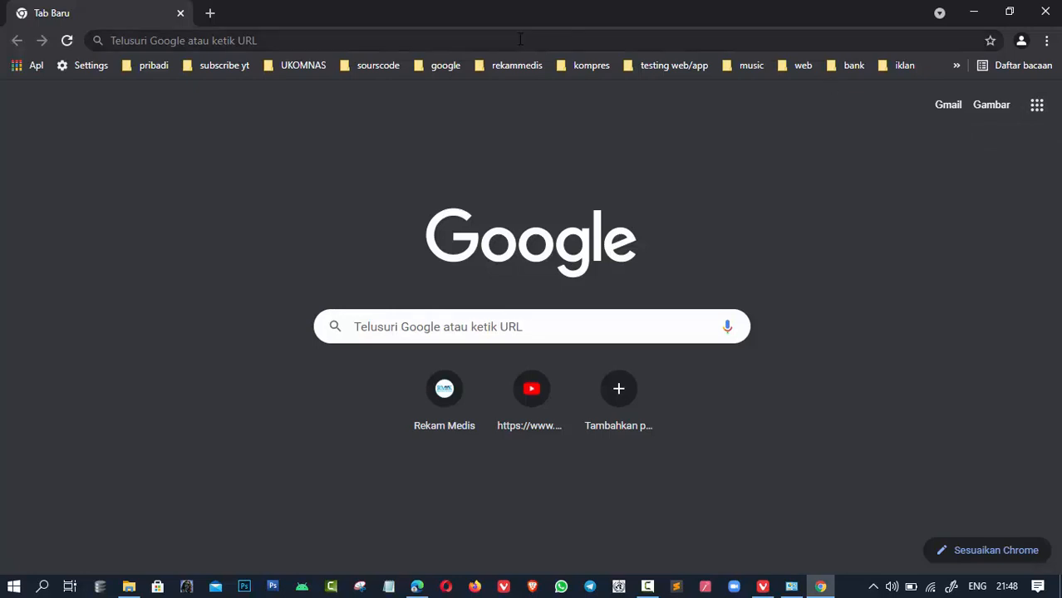
left_click(388, 35)
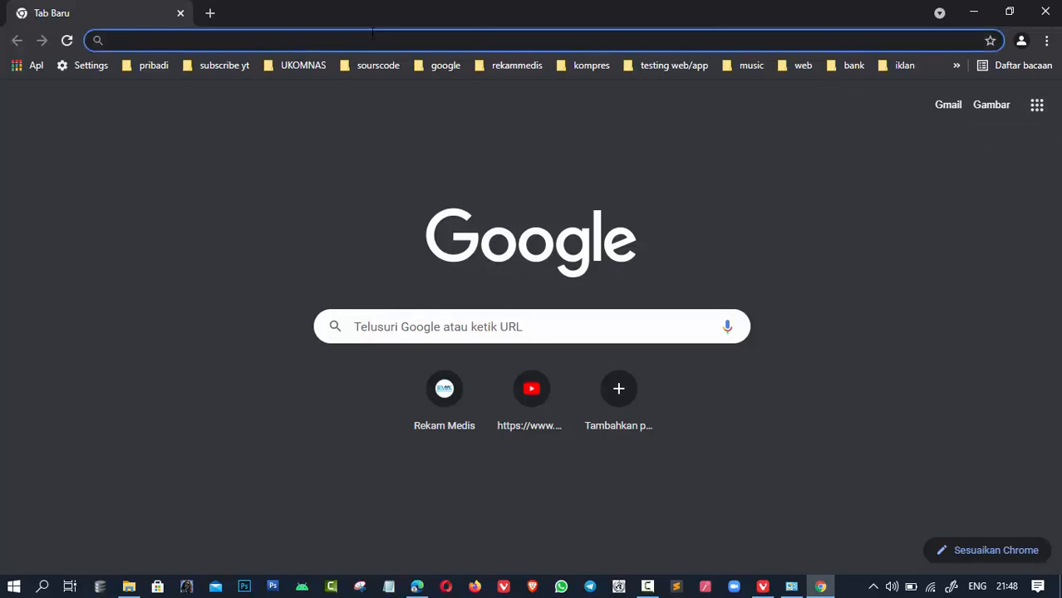
type("google")
key("Return")
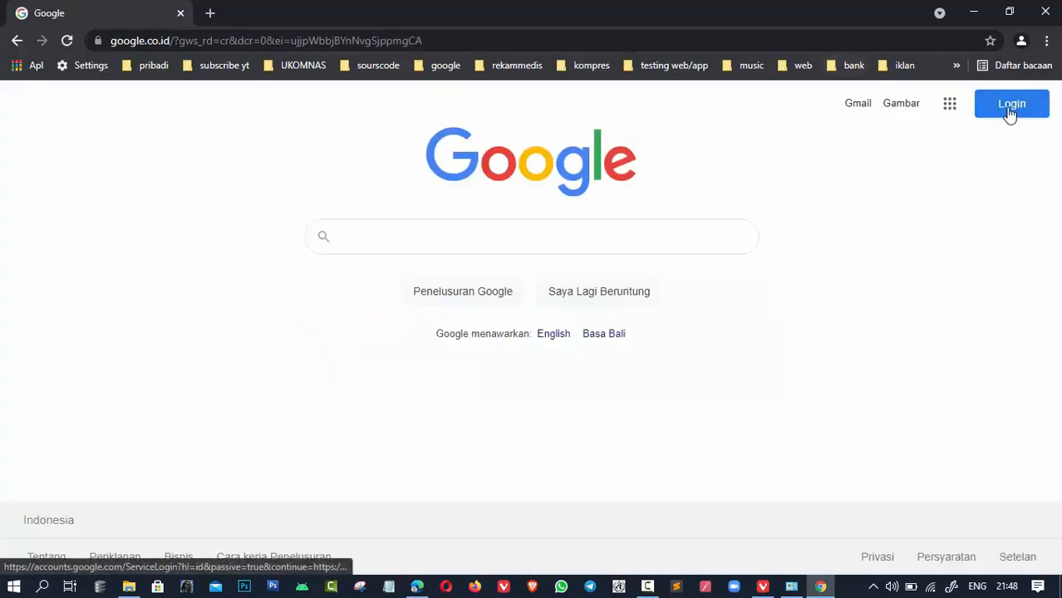
- Sign in to Chrome with the Google account's e-mail and password, dismissing the password-saved notice
left_click(1010, 108)
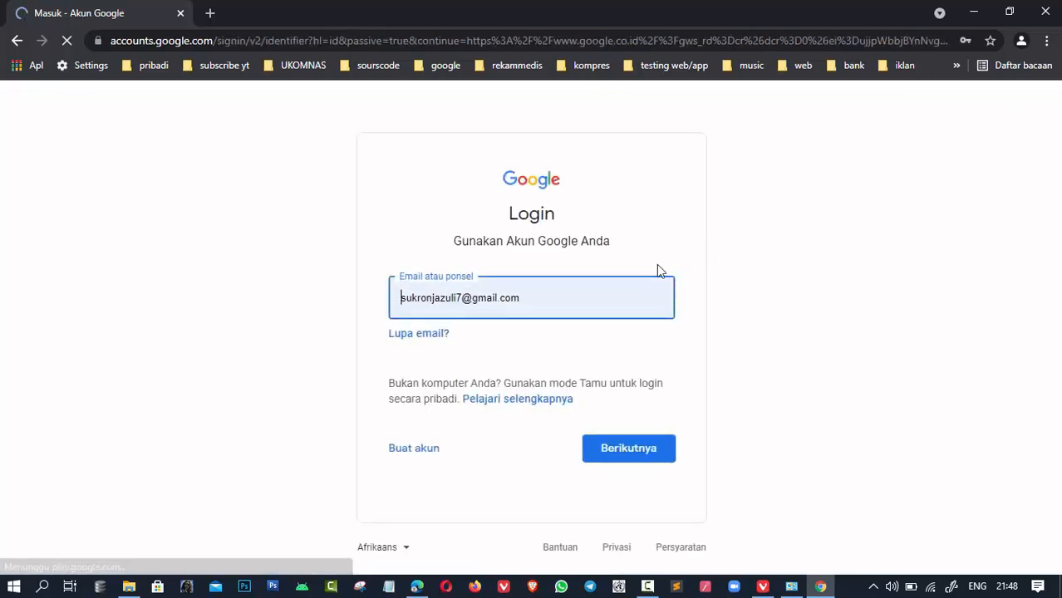
left_click(647, 456)
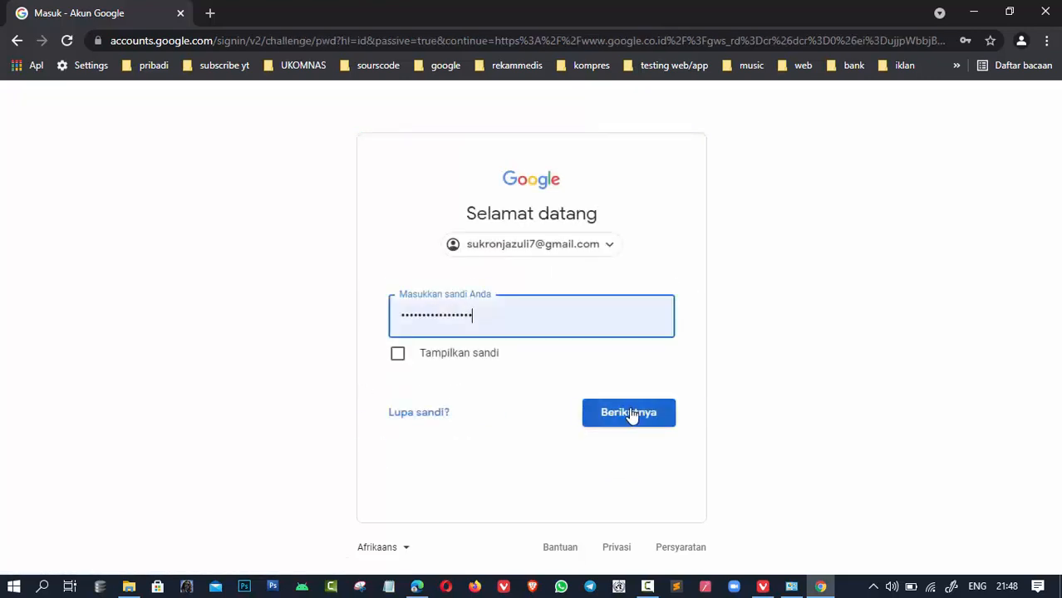
left_click(631, 414)
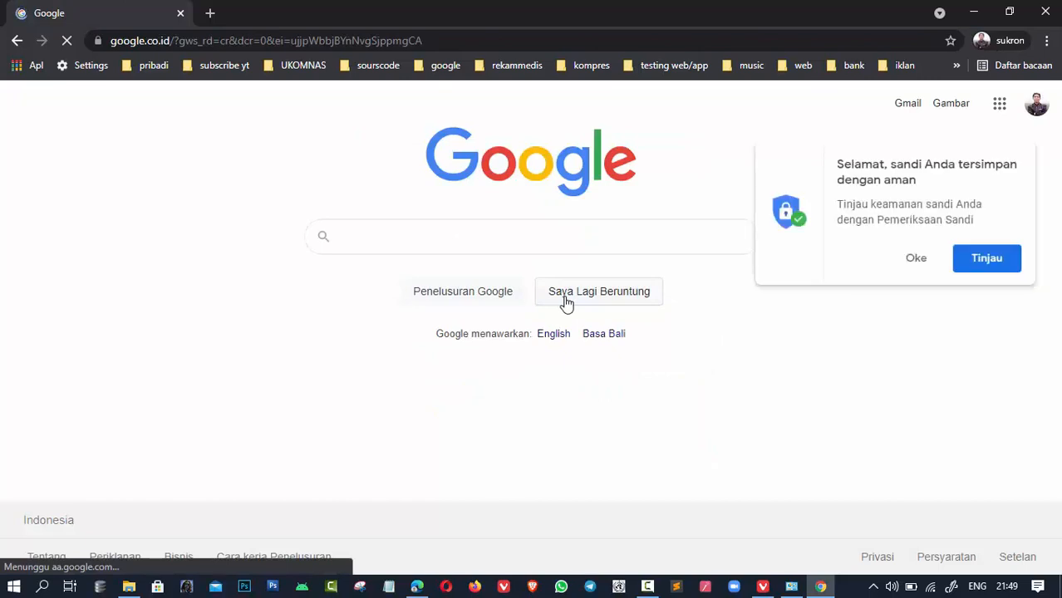
left_click(924, 259)
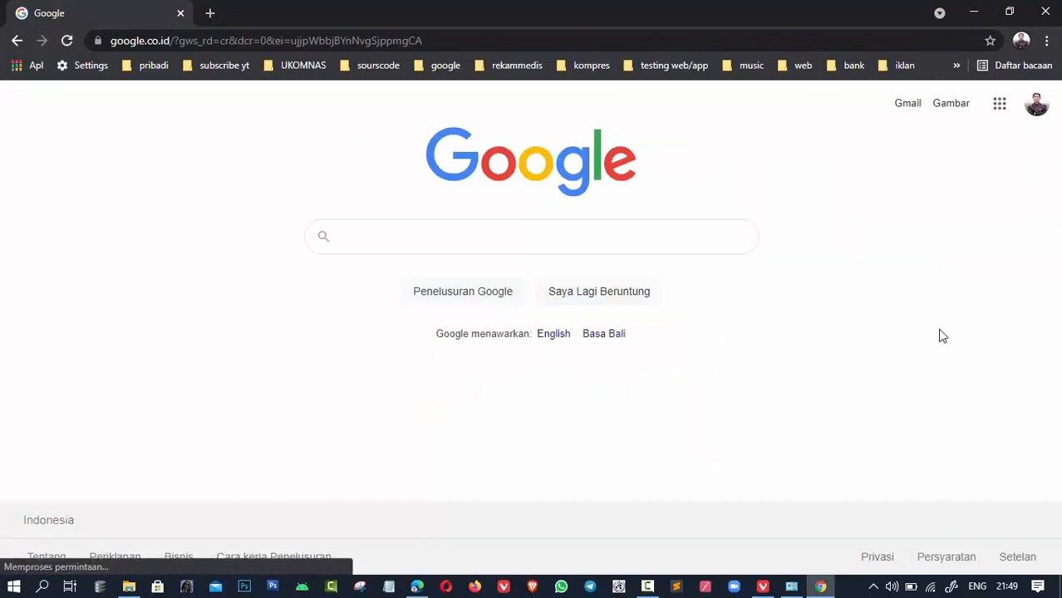
- Turn on sync from the profile menu with 'Ya, saya setuju' and confirm it is active
left_click(1021, 42)
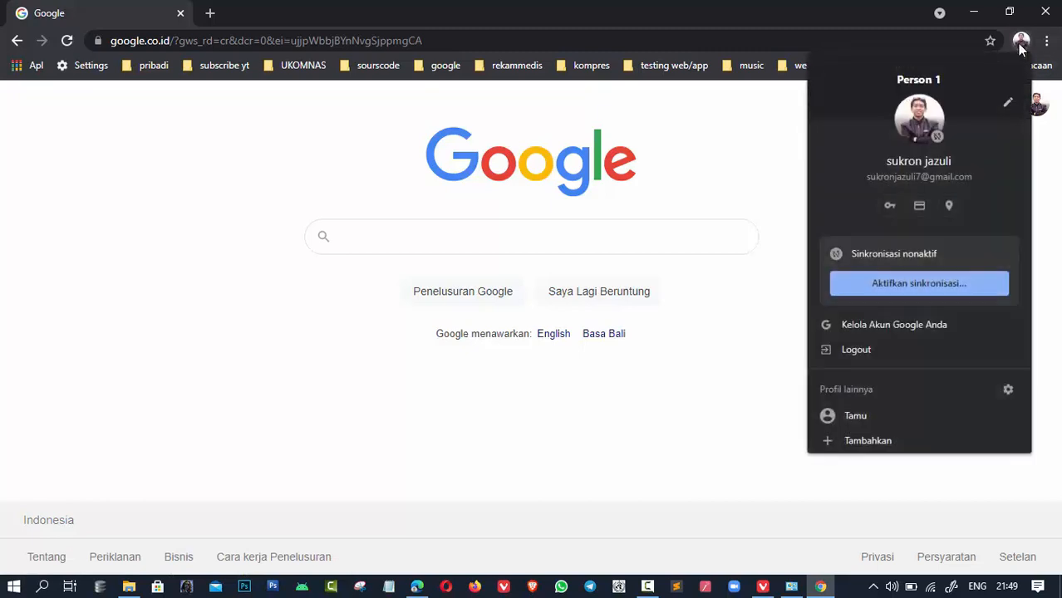
left_click(942, 283)
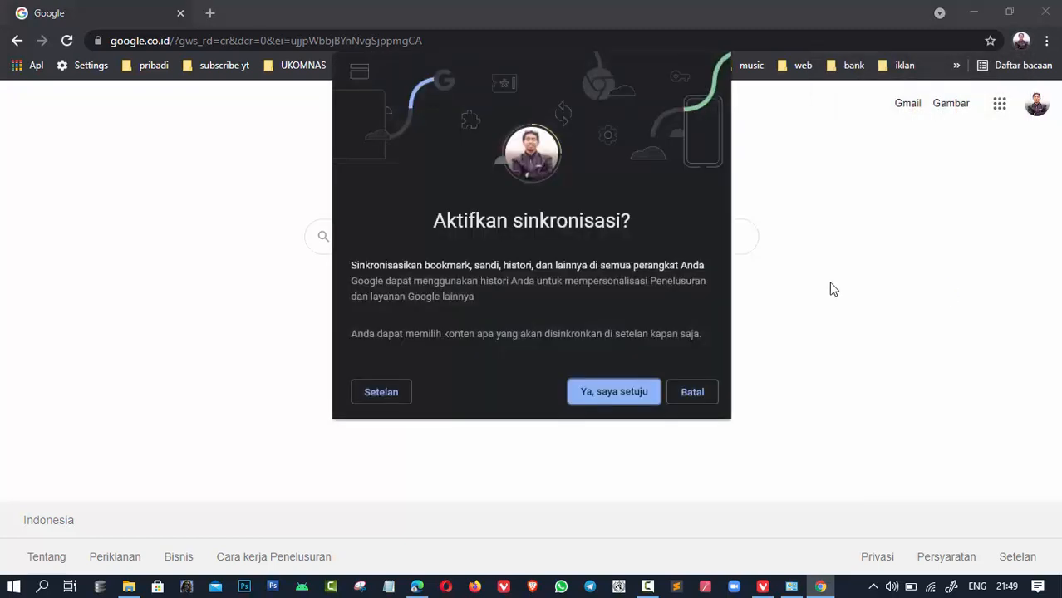
left_click(613, 392)
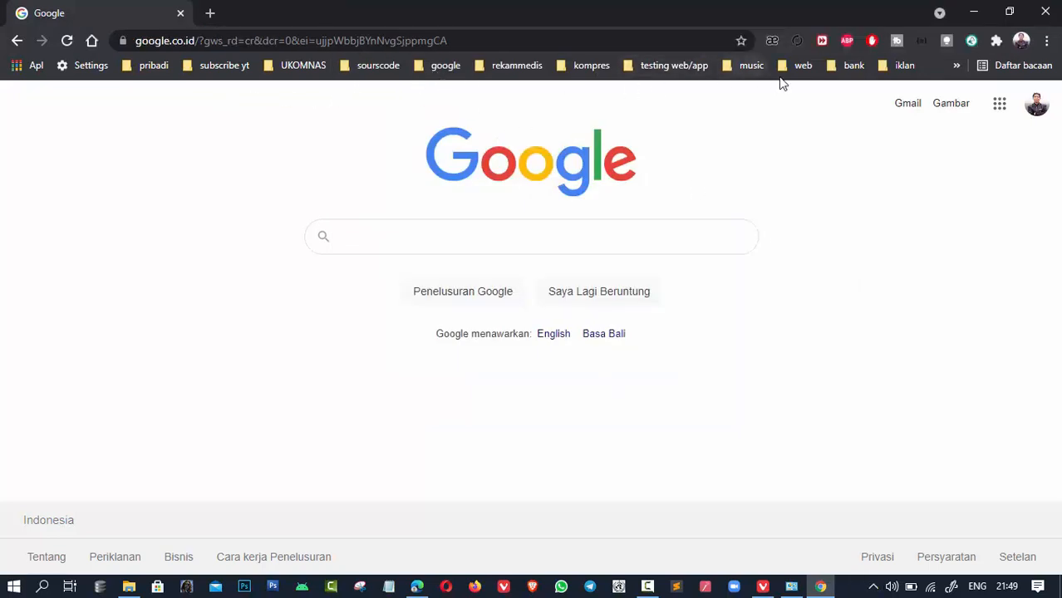
left_click(1021, 41)
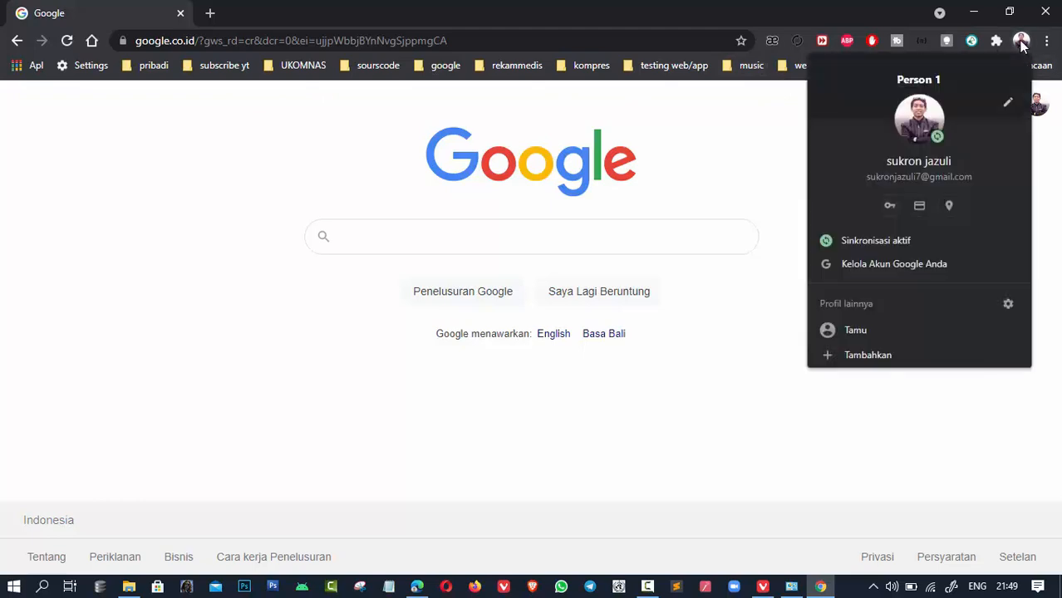
left_click(1022, 41)
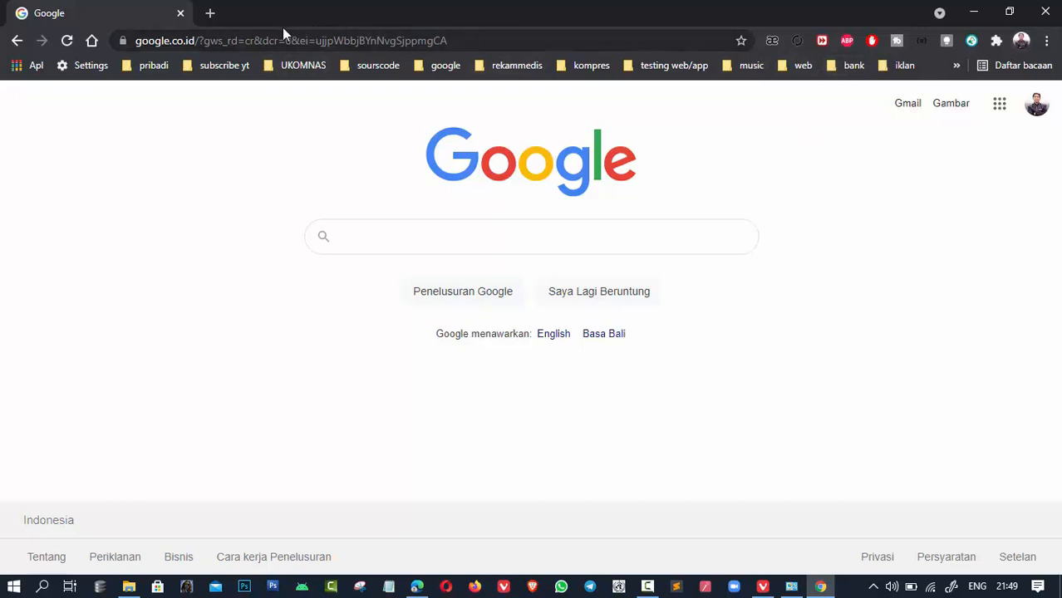
- In a new tab, go to remotedesktop.google.com and choose 'Akses komputer saya'
left_click(212, 14)
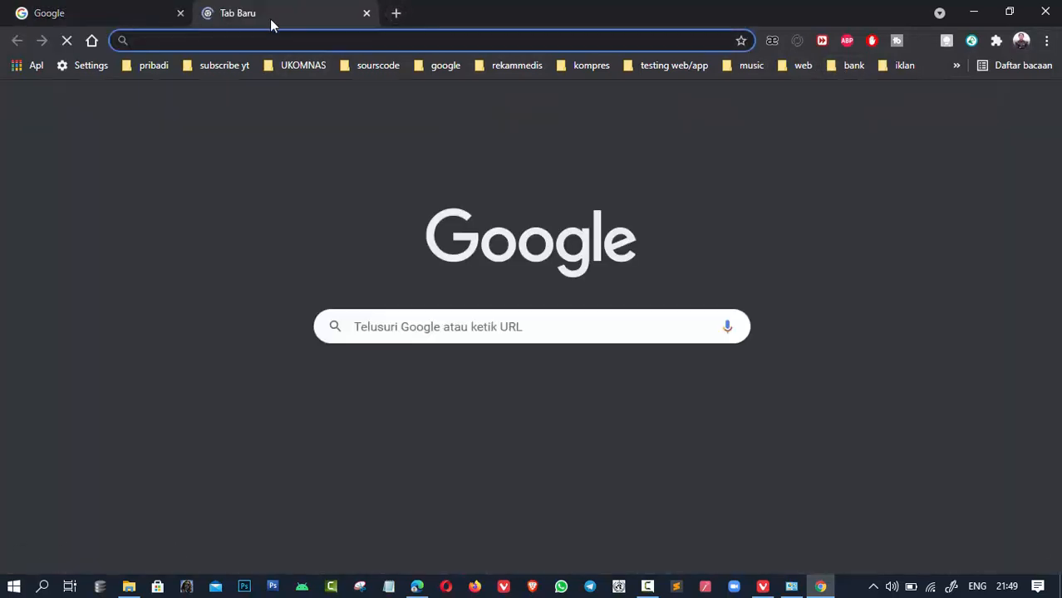
type("remot")
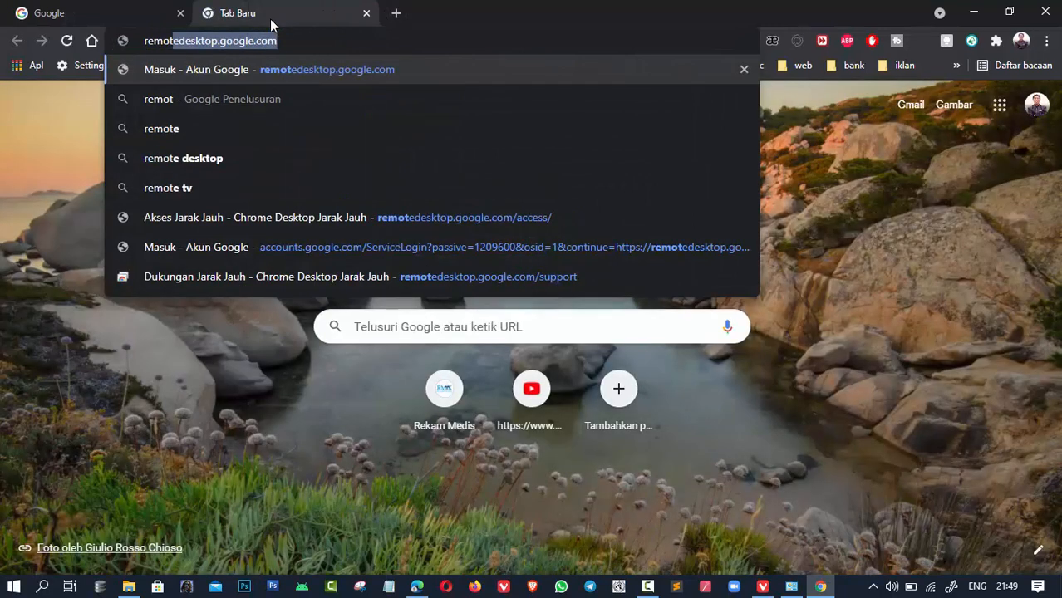
key("Return")
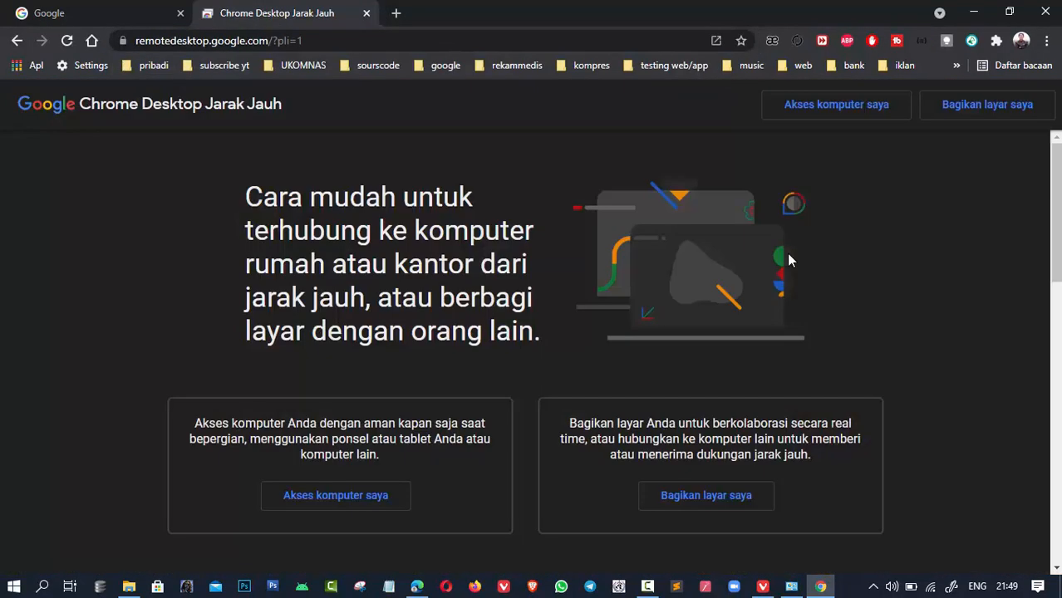
scroll(716, 331, "down", 2)
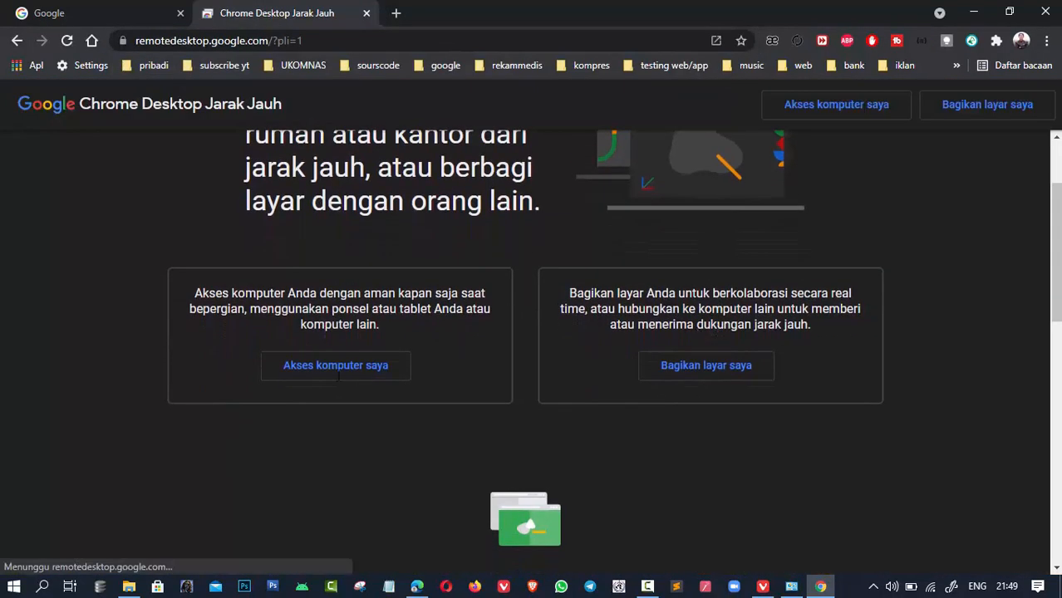
left_click(353, 376)
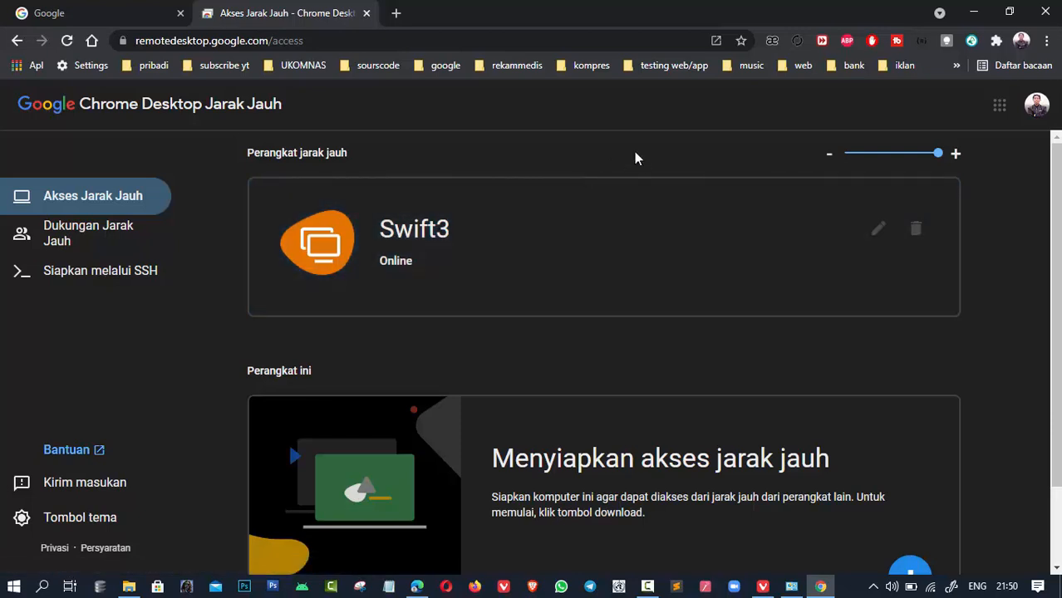
- Download the remote access host installer under 'Perangkat ini'
scroll(571, 350, "down", 2)
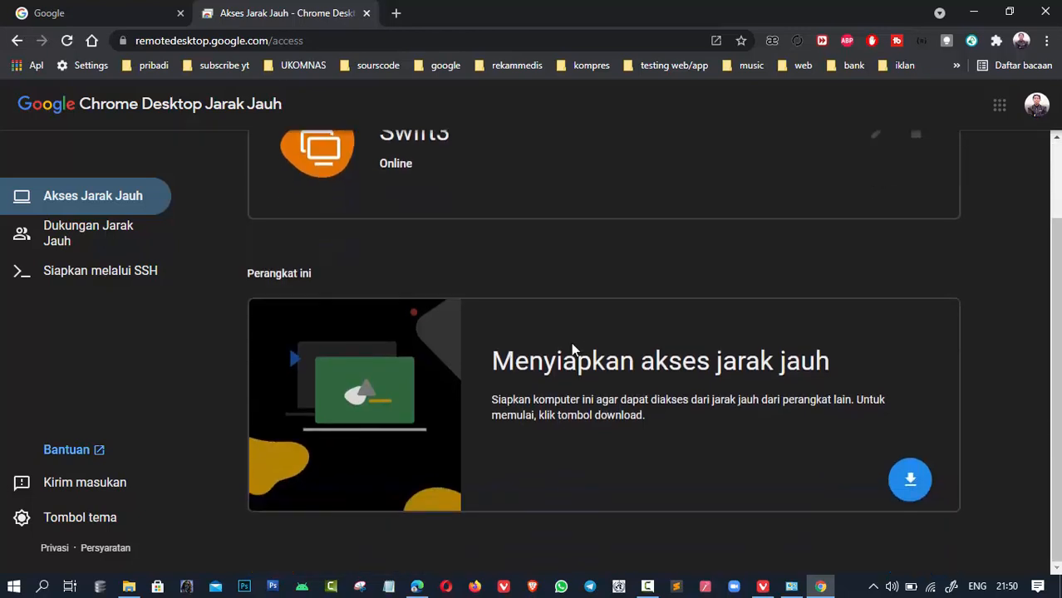
scroll(597, 306, "up", 1)
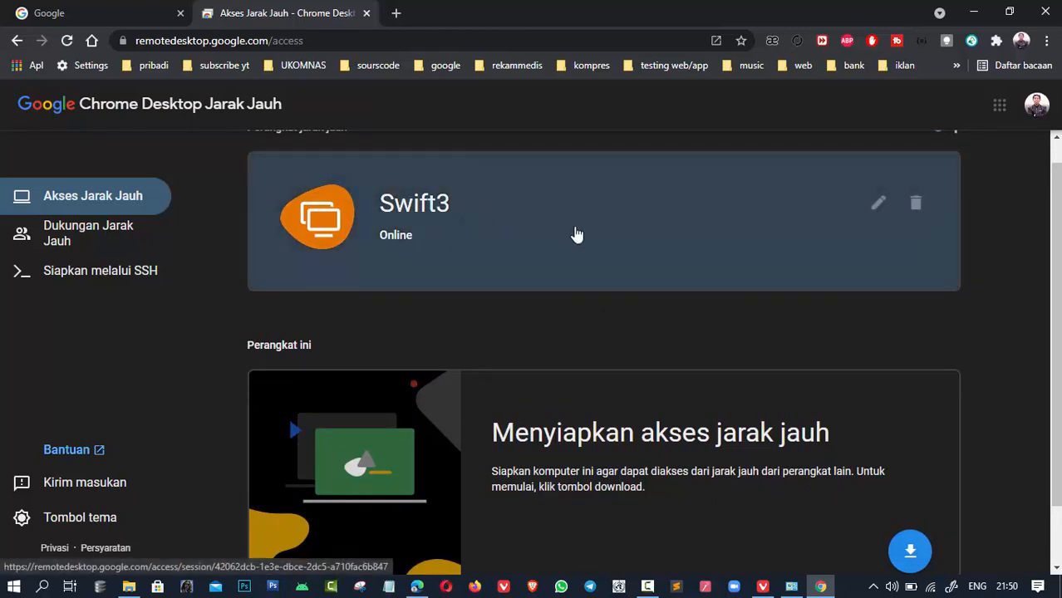
scroll(714, 361, "down", 1)
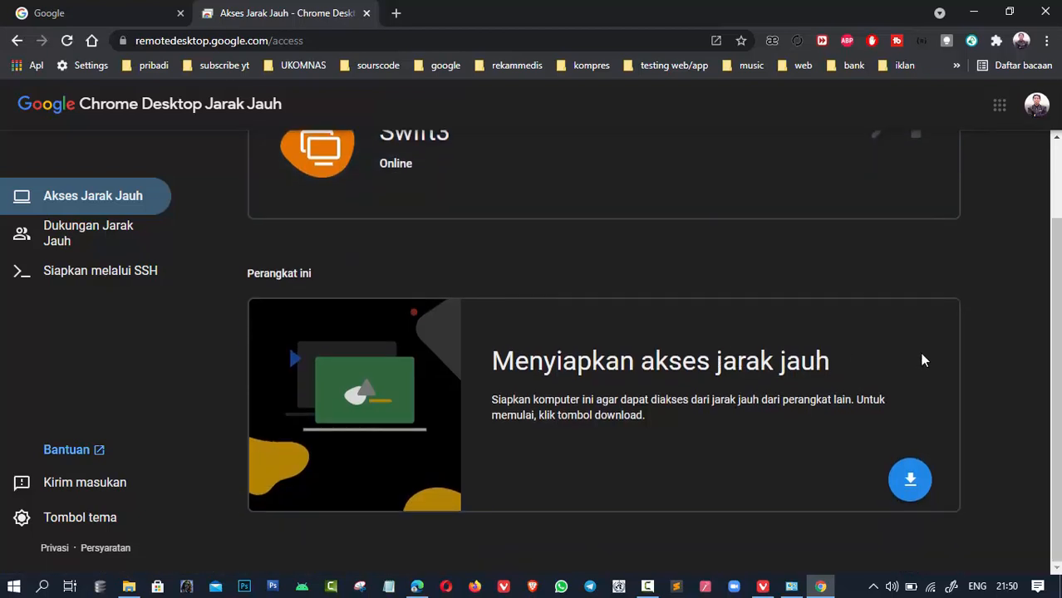
left_click(910, 480)
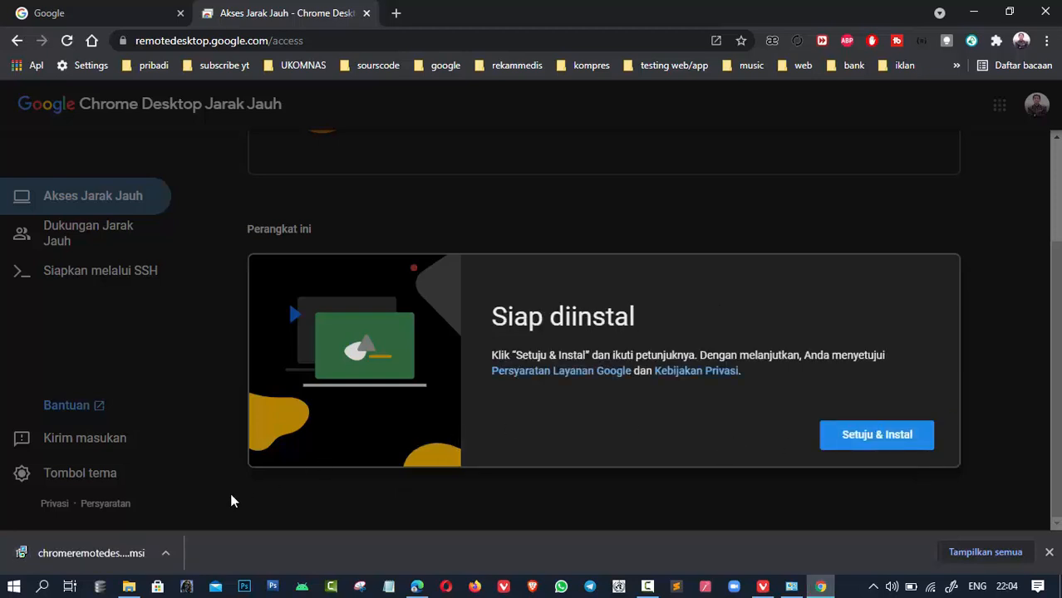
- Run the downloaded host .msi, closing apps and accepting 'Setuju & Instal' to install it
left_click(119, 545)
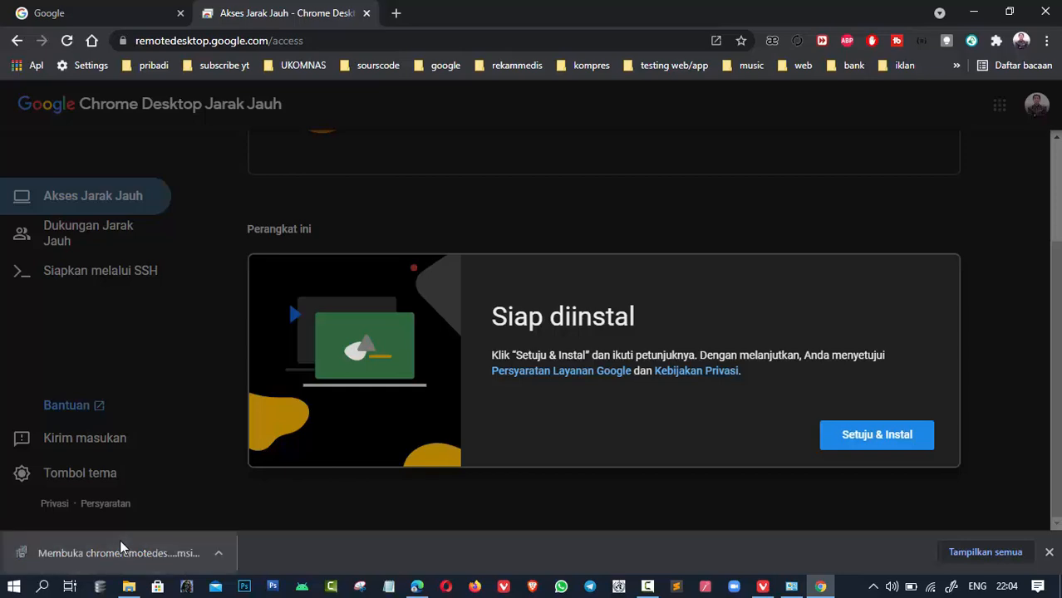
left_click(595, 311)
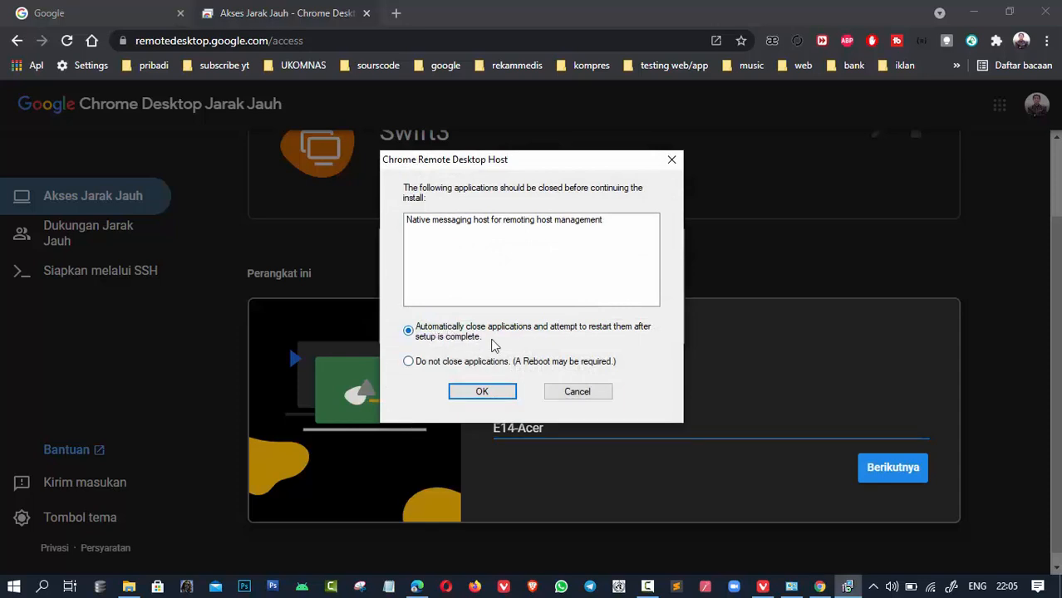
left_click(484, 393)
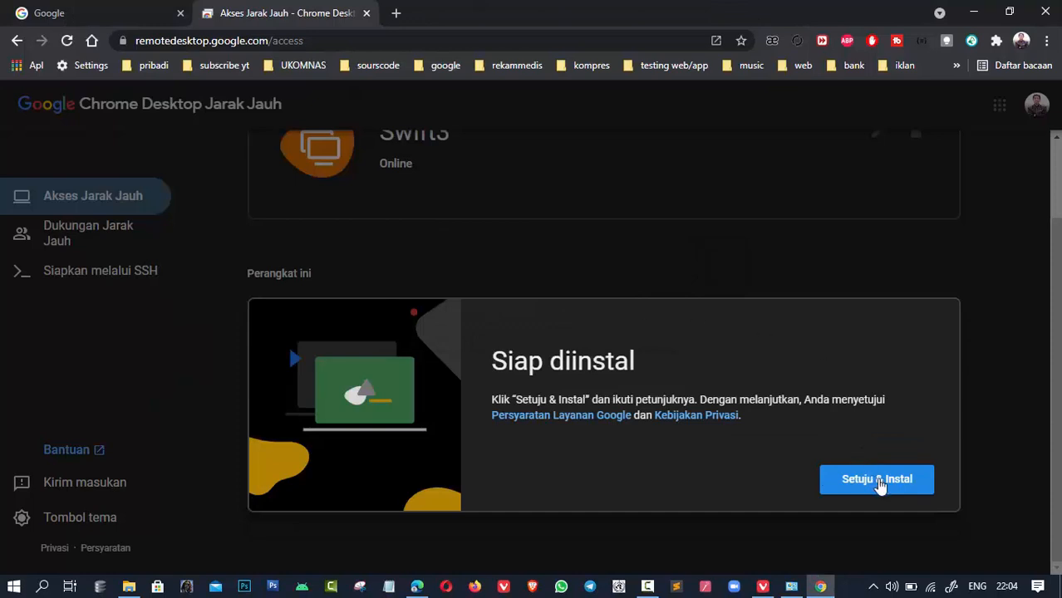
left_click(879, 484)
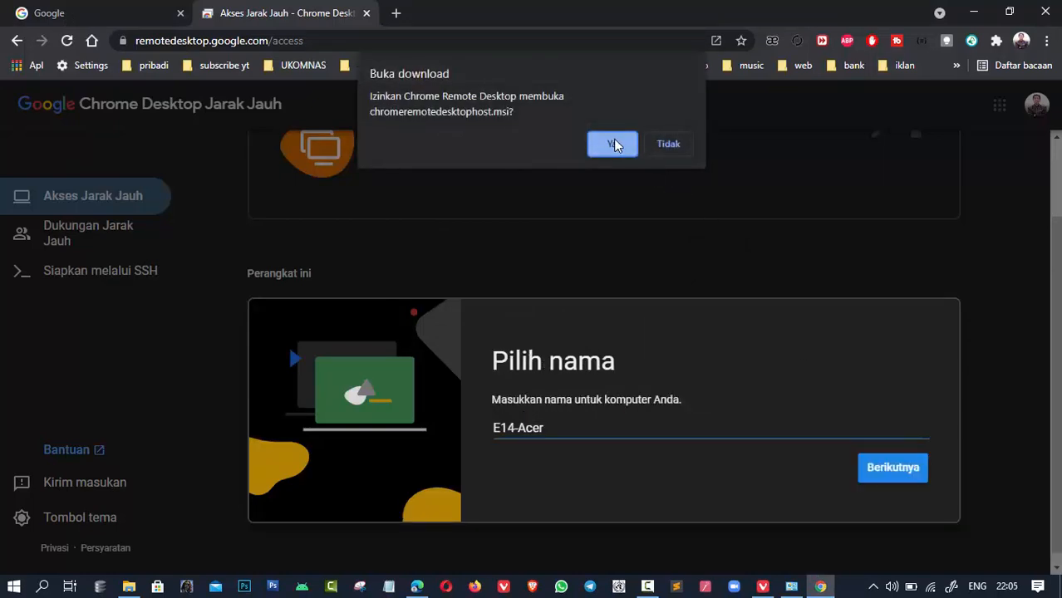
left_click(611, 145)
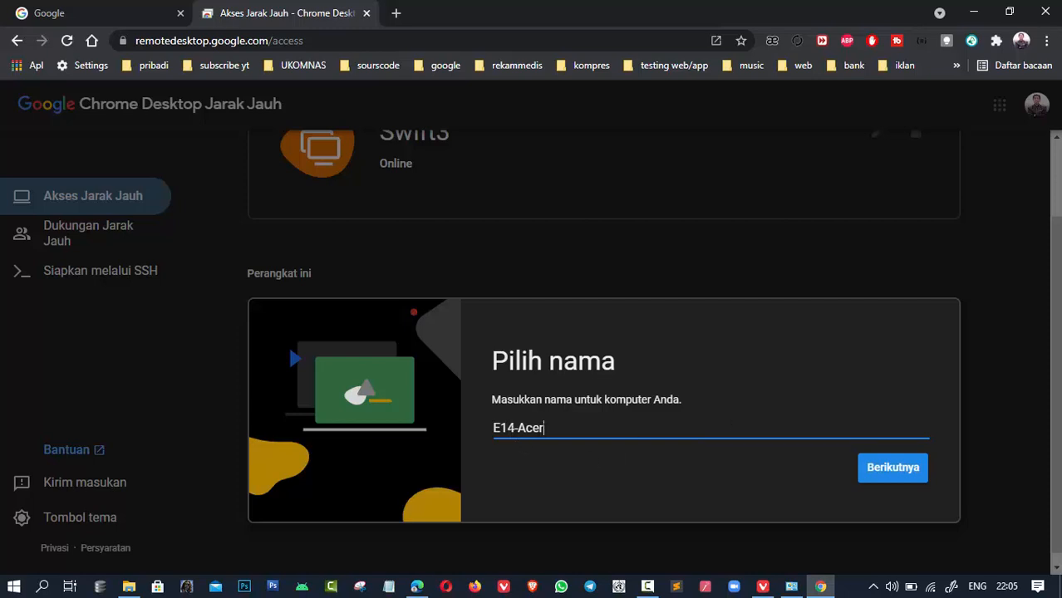
- Keep the computer name E14-Acer and continue with 'Berikutnya'
left_click_drag(547, 428, 492, 430)
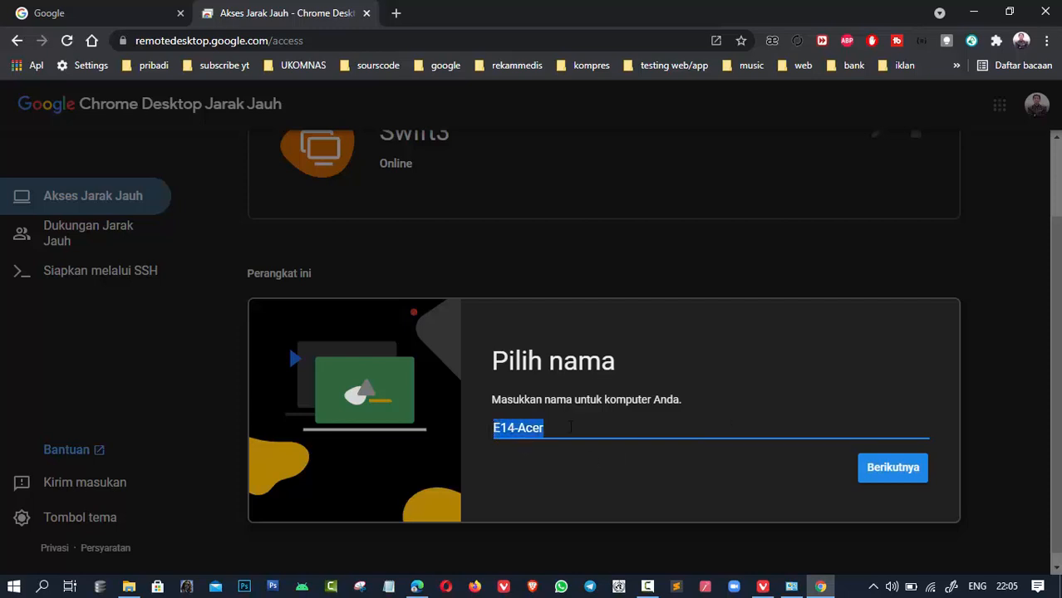
double_click(570, 427)
left_click(582, 427)
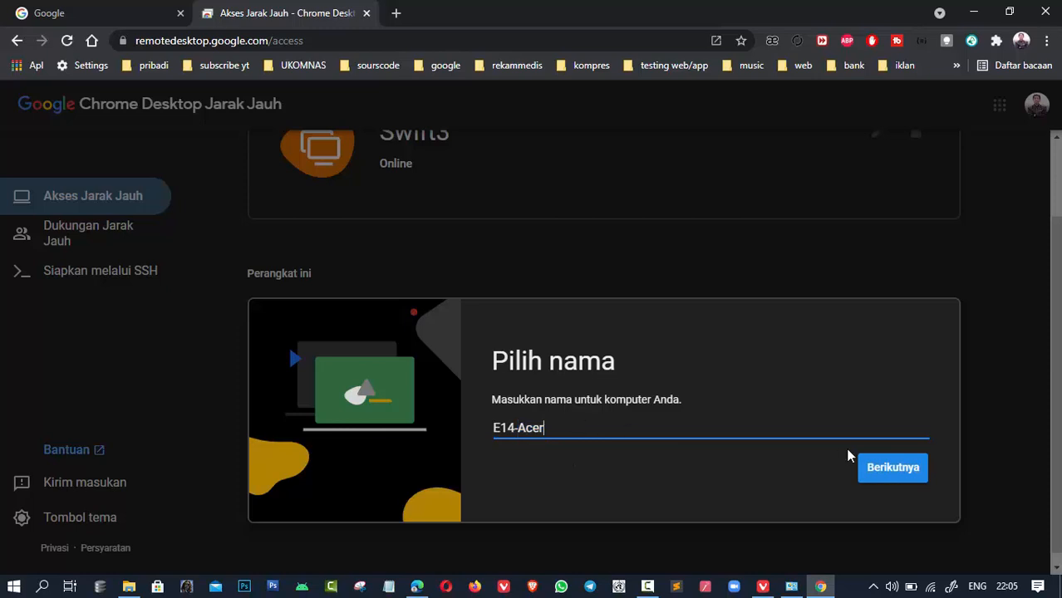
left_click(882, 462)
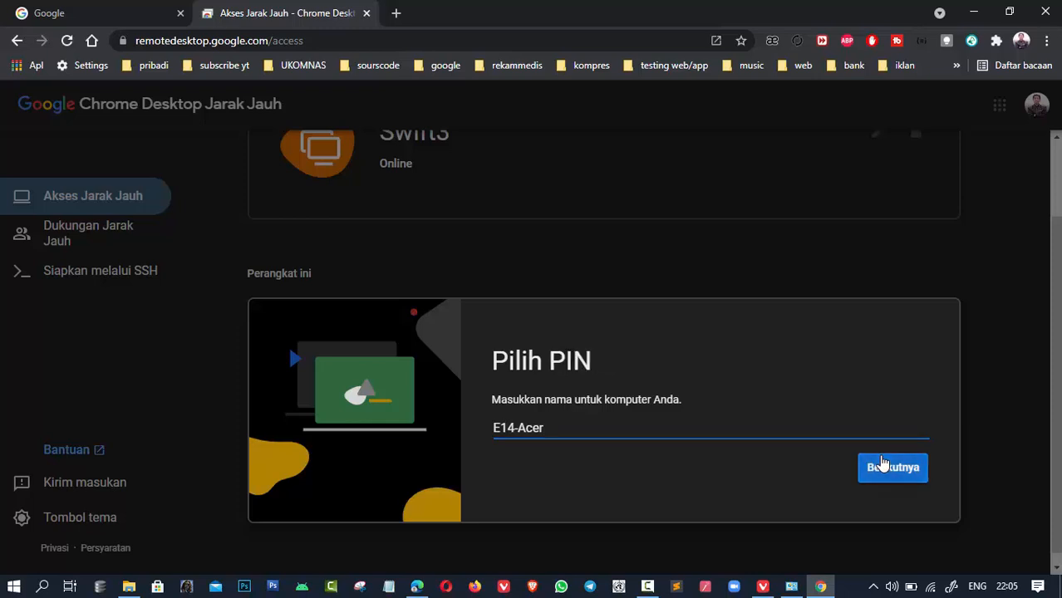
scroll(883, 463, "down", 2)
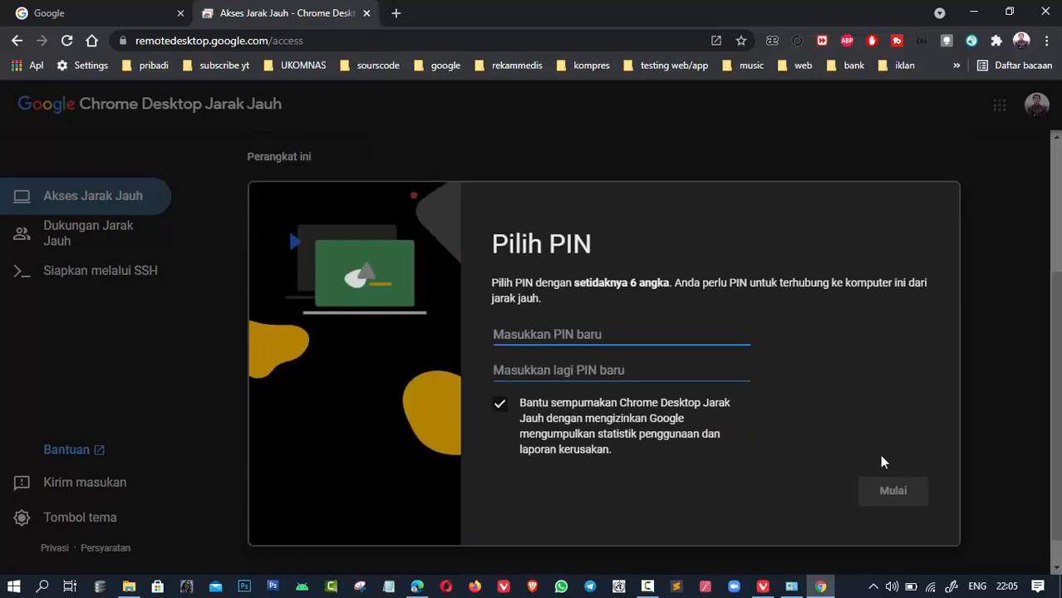
- Enter a 6-digit PIN in both PIN fields and click 'Mulai' to bring E14-Acer online
scroll(883, 463, "up", 1)
type("••••••")
left_click(527, 373)
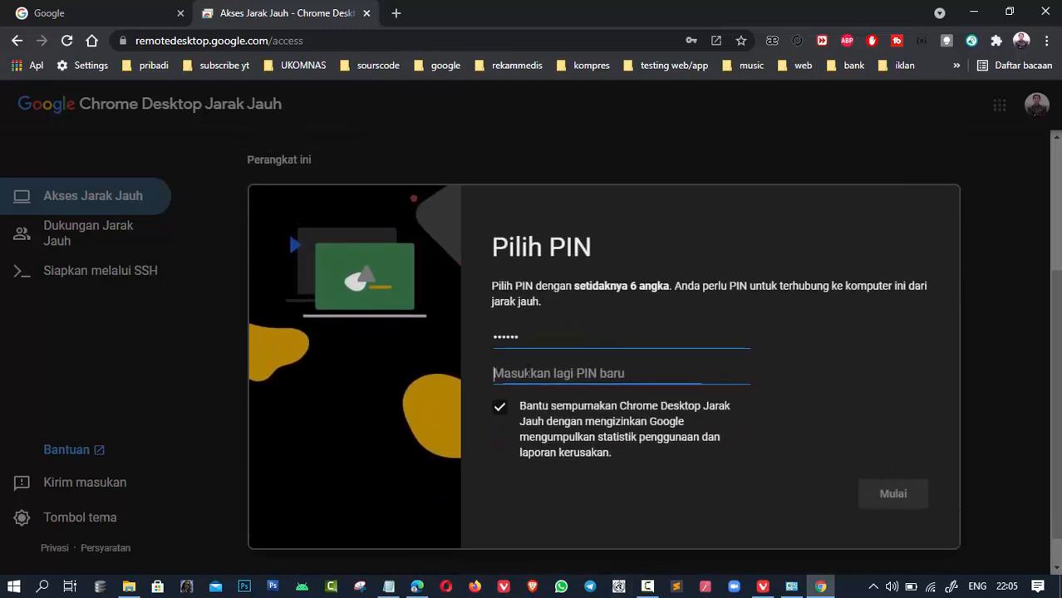
type("••••••")
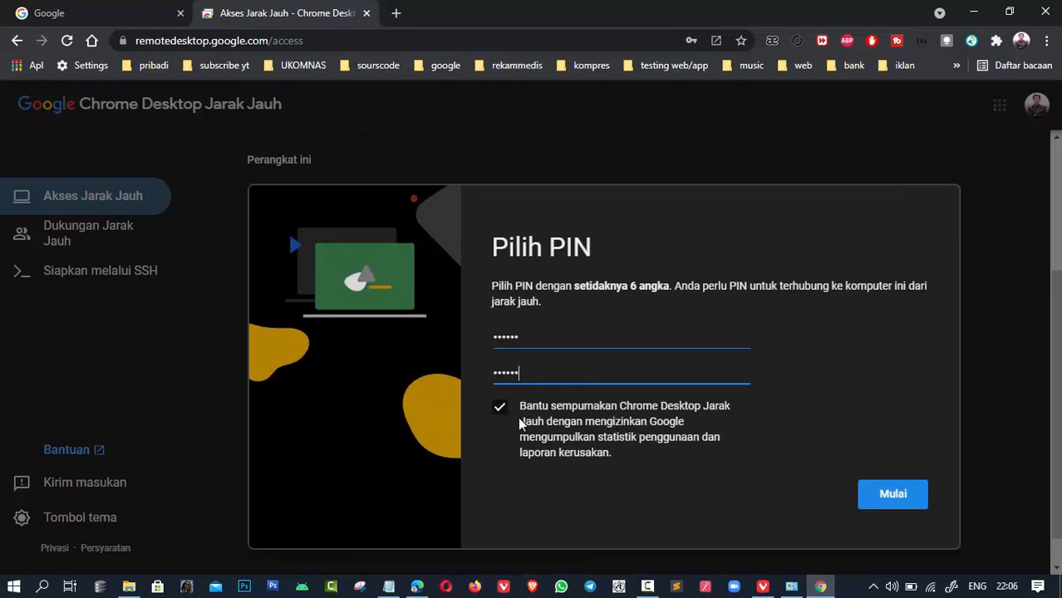
left_click(888, 502)
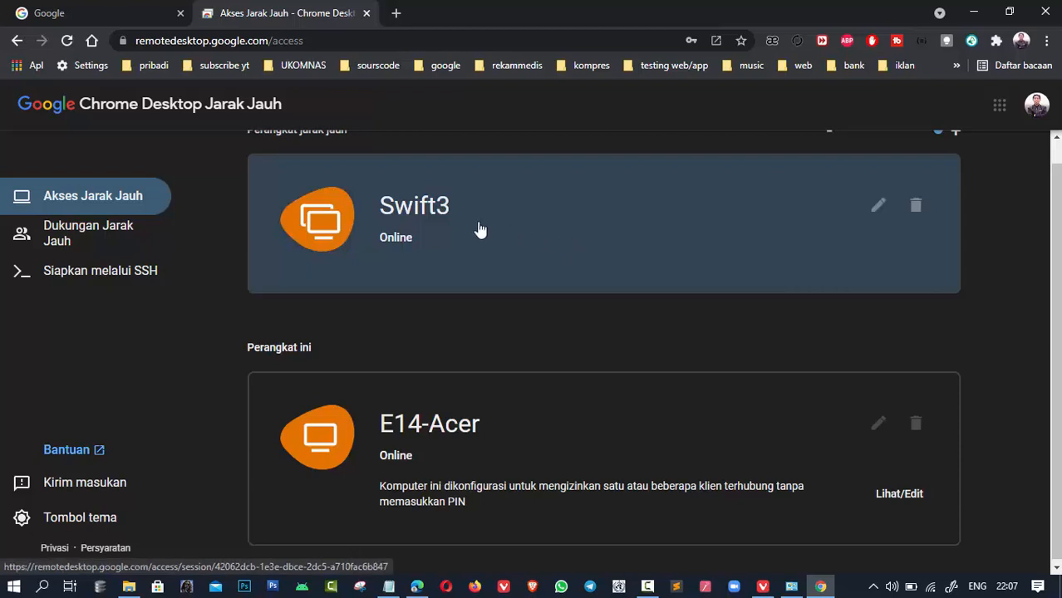
- Open the Swift3 connection, enter its PIN and tick 'Ingat PIN saya di perangkat ini'
left_click(532, 233)
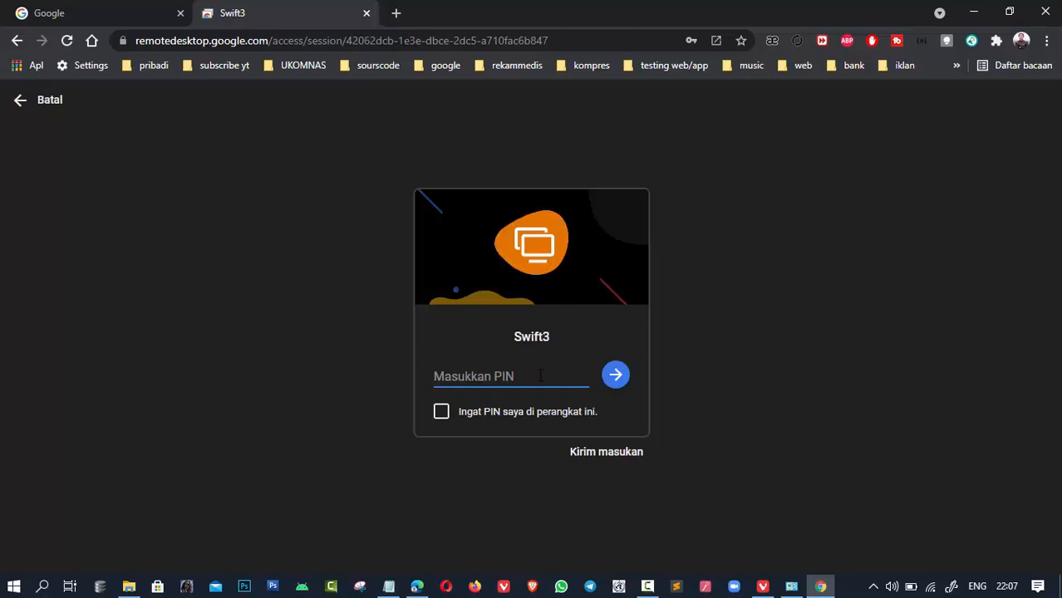
type("••••••")
left_click_drag(512, 336, 552, 333)
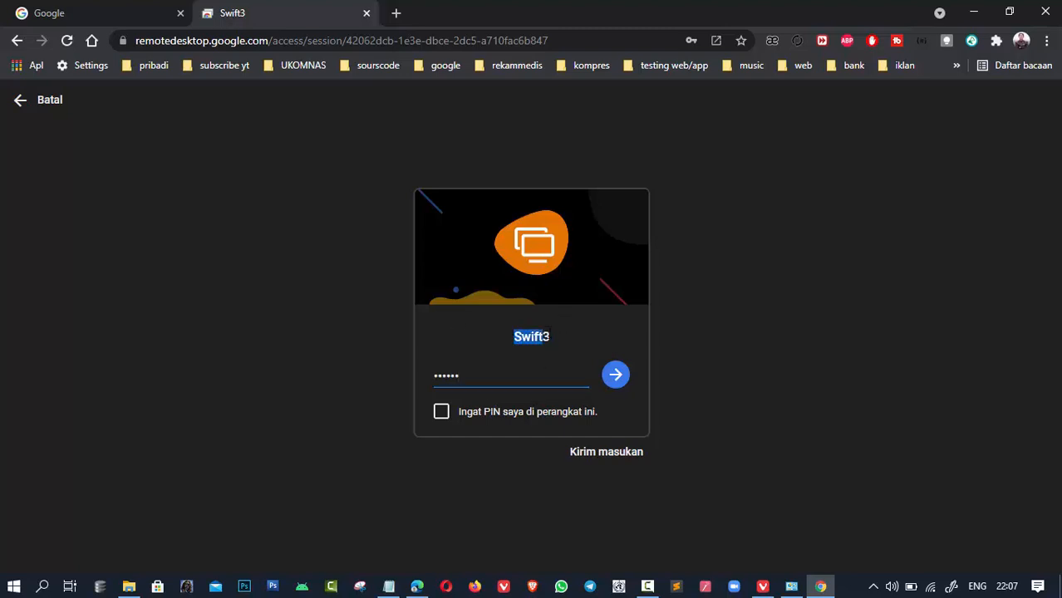
left_click(441, 413)
- Connect to Swift3, switch the session to Layar penuh, and close the options panel
left_click(615, 377)
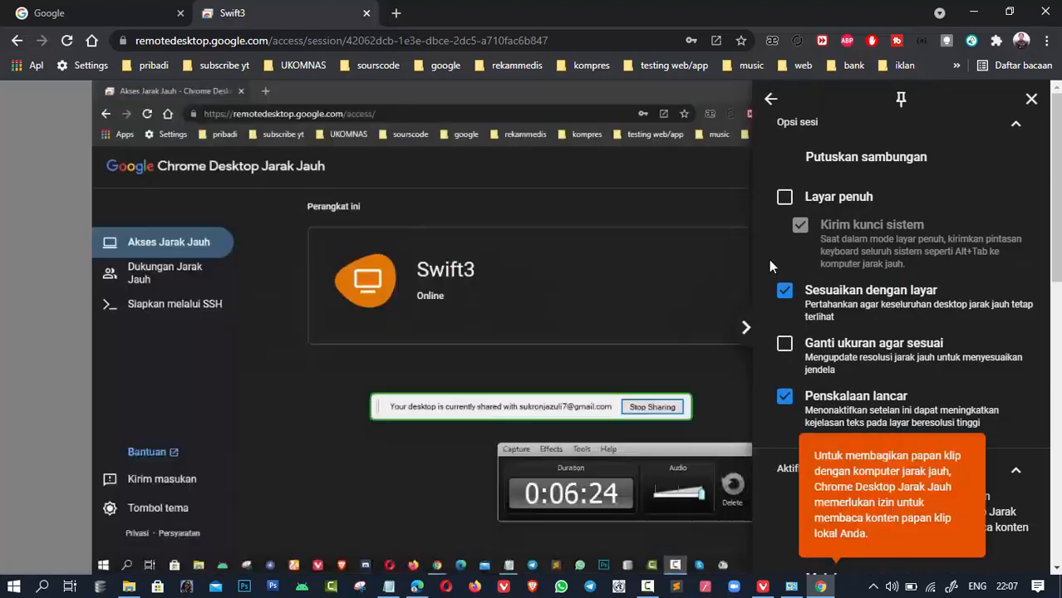
left_click(785, 200)
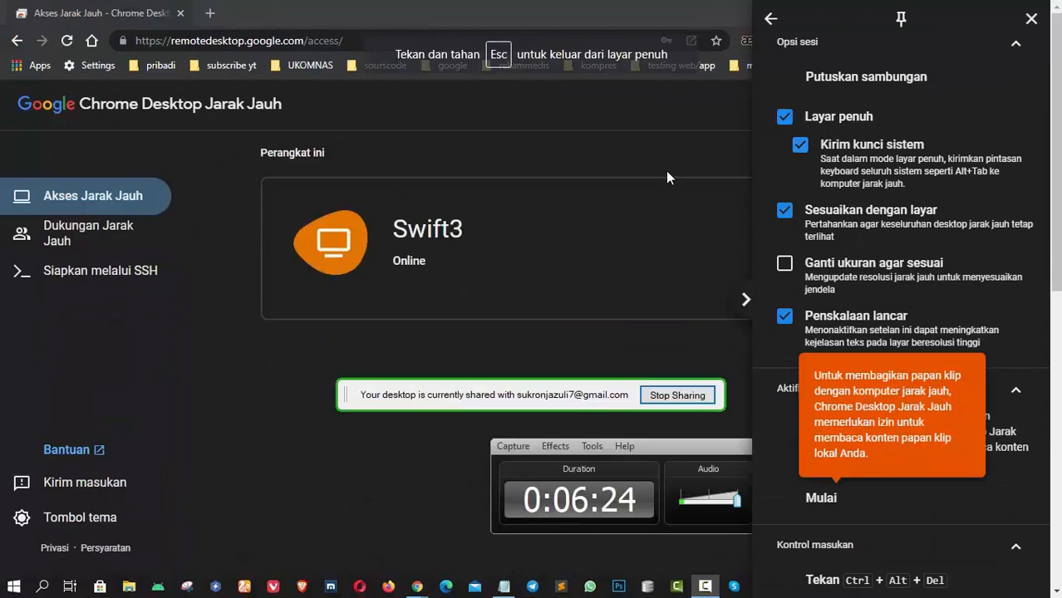
left_click(1030, 20)
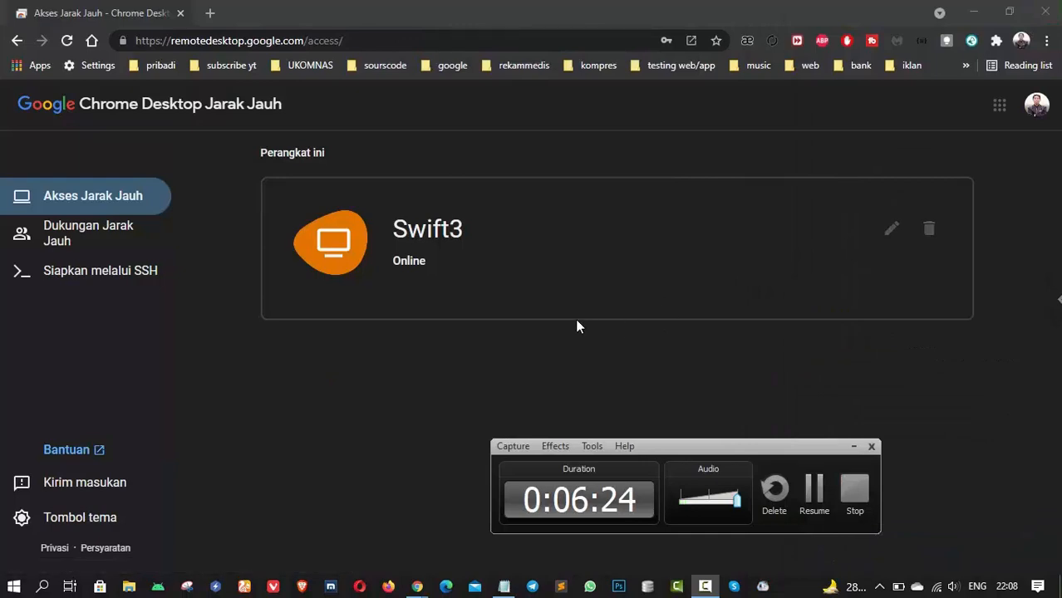
- Minimize the remote Chrome, exit full screen, and open Swift3's Proses (E:) drive in File Explorer
left_click(970, 13)
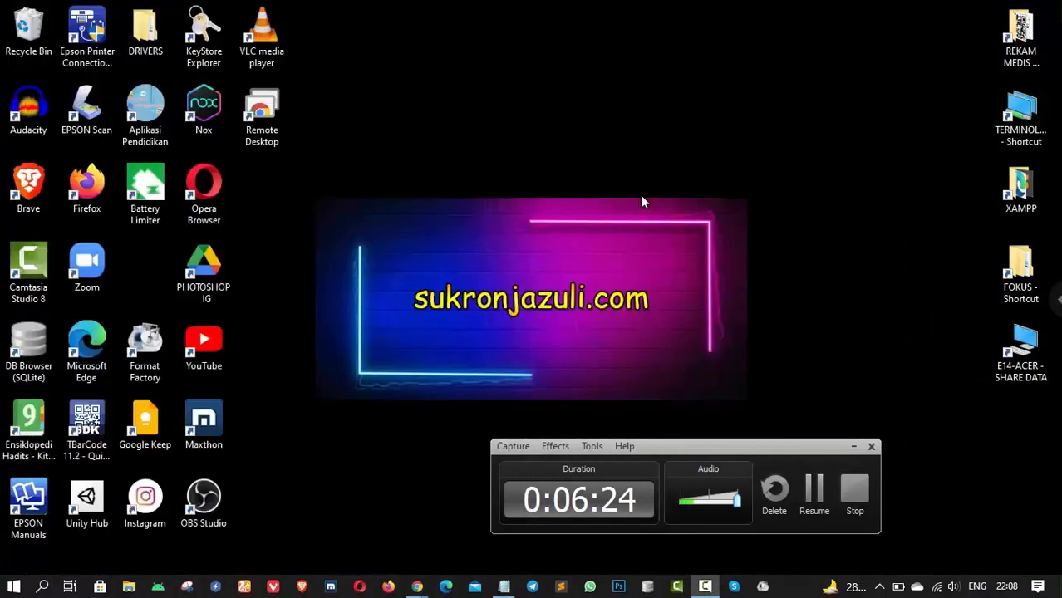
mouse_move(544, 2)
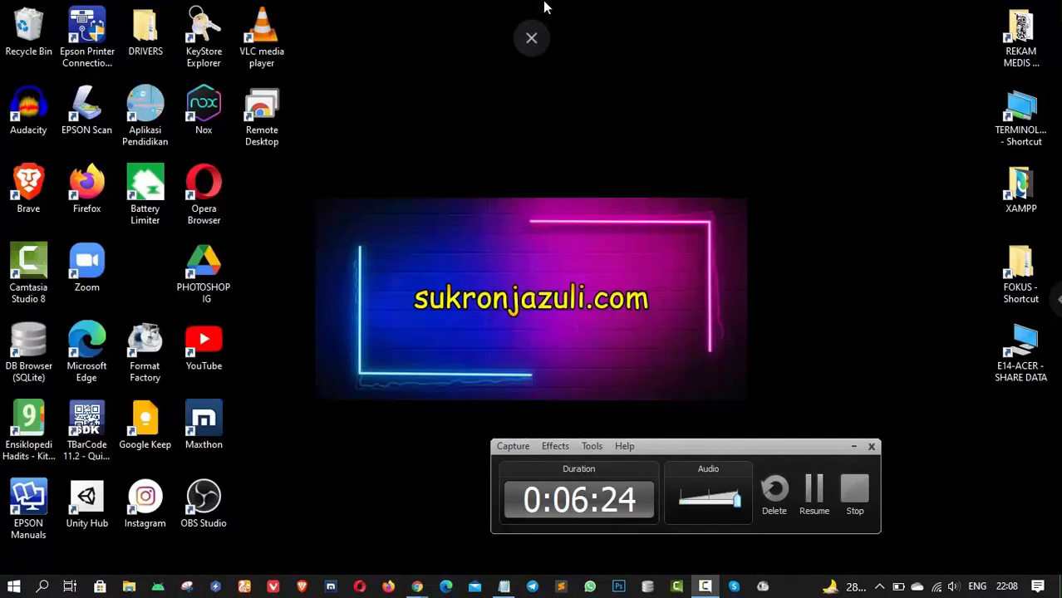
left_click(532, 52)
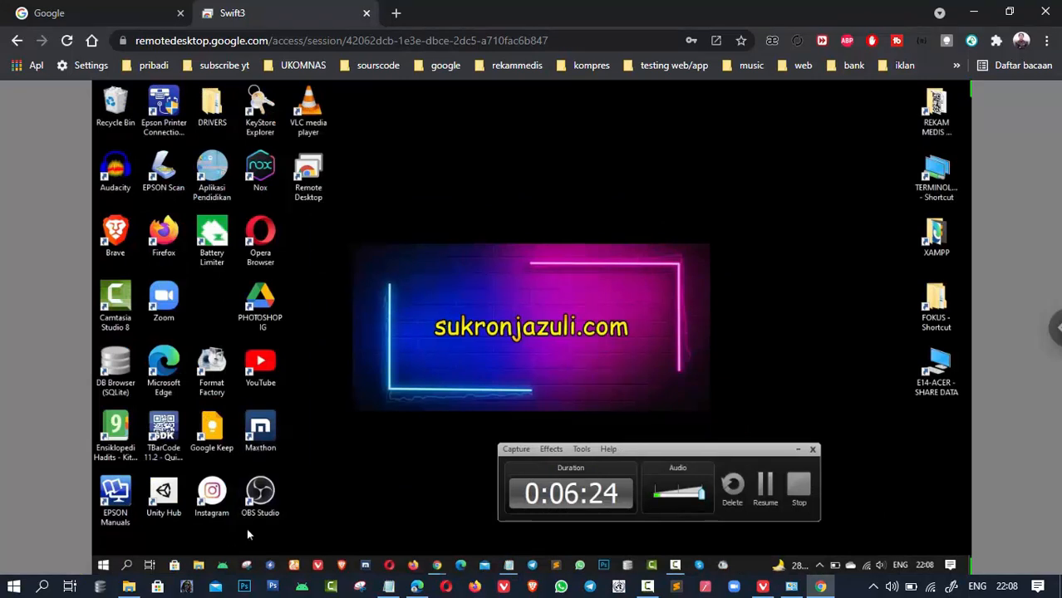
left_click(200, 566)
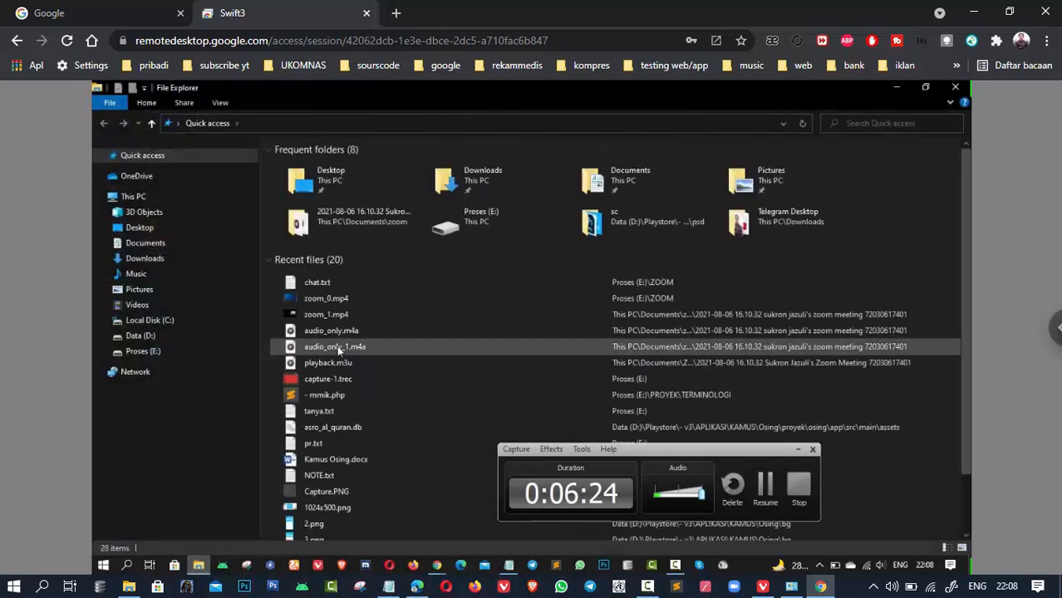
left_click(175, 353)
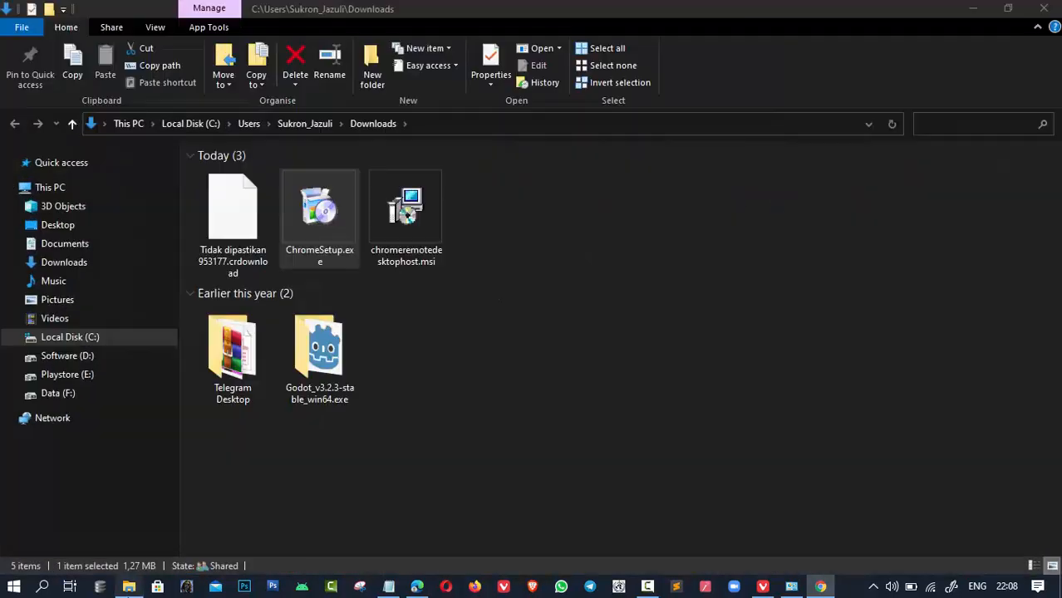
- Browse the local Playstore (E:) then Data (F:) drives in File Explorer, then minimize it
left_click(129, 587)
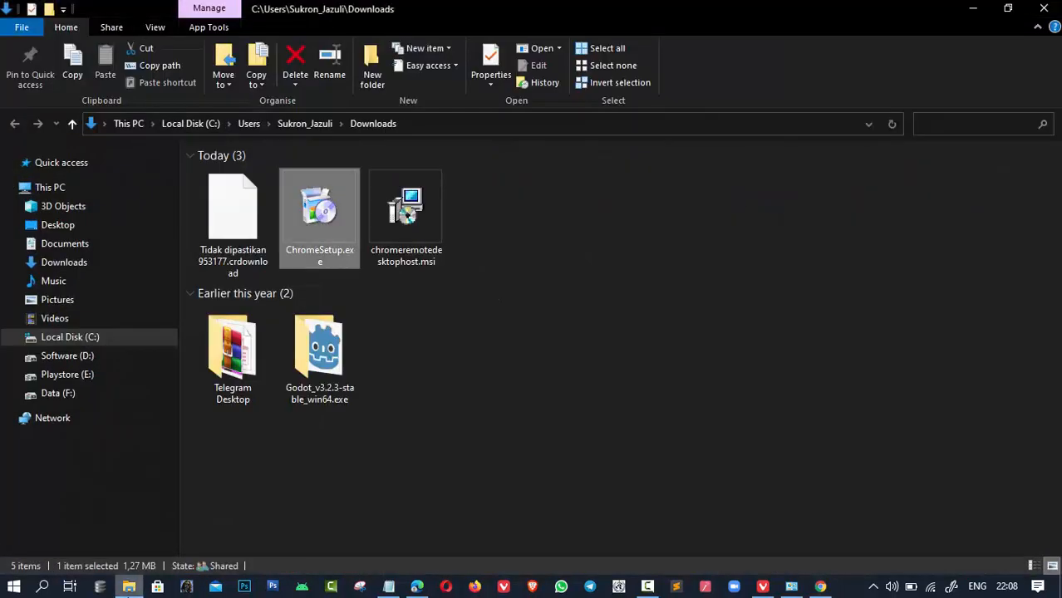
left_click(71, 378)
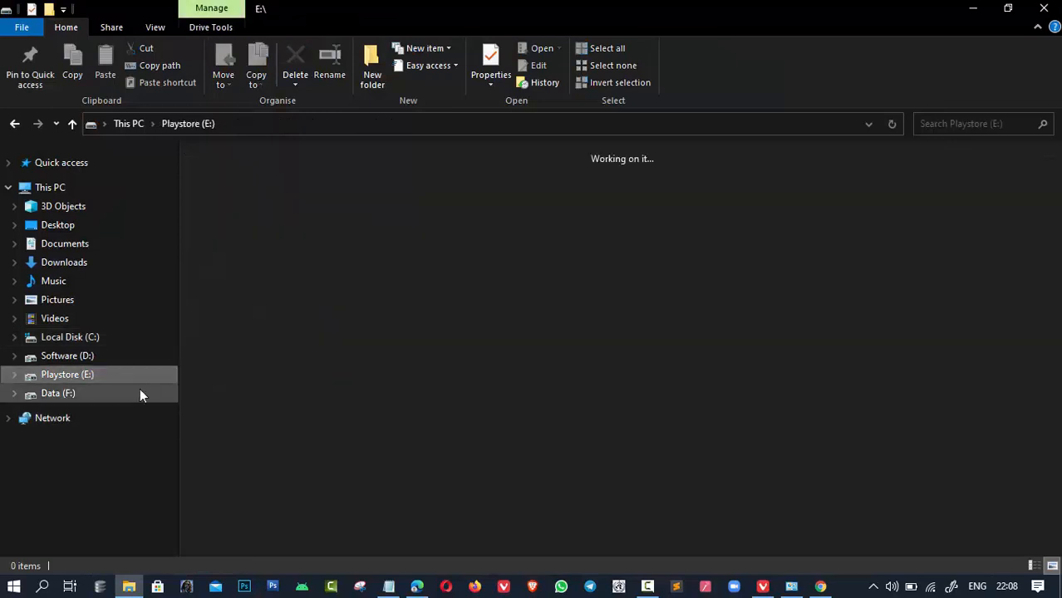
left_click(83, 397)
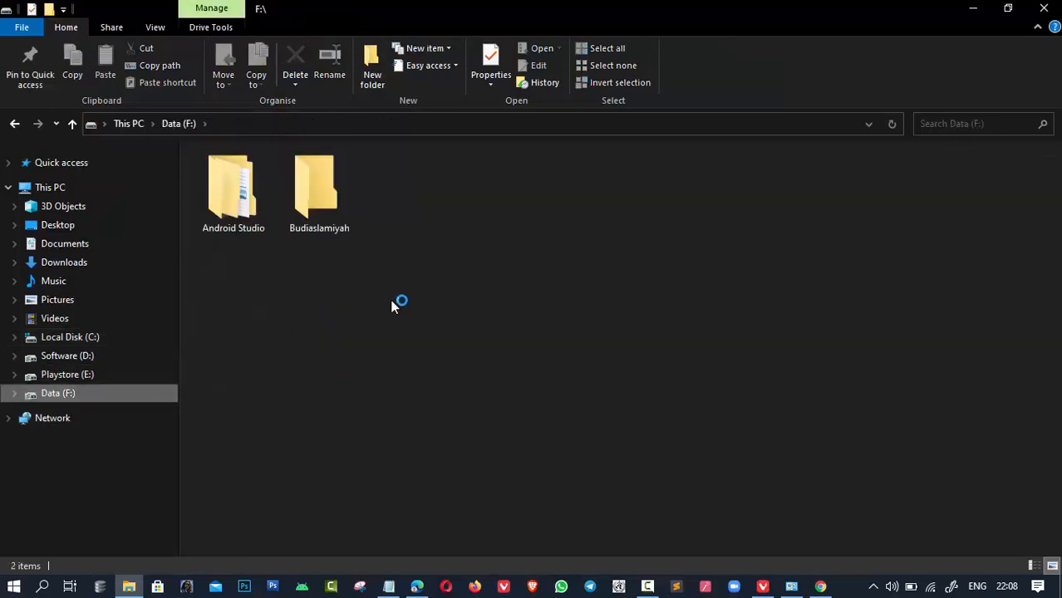
left_click(981, 14)
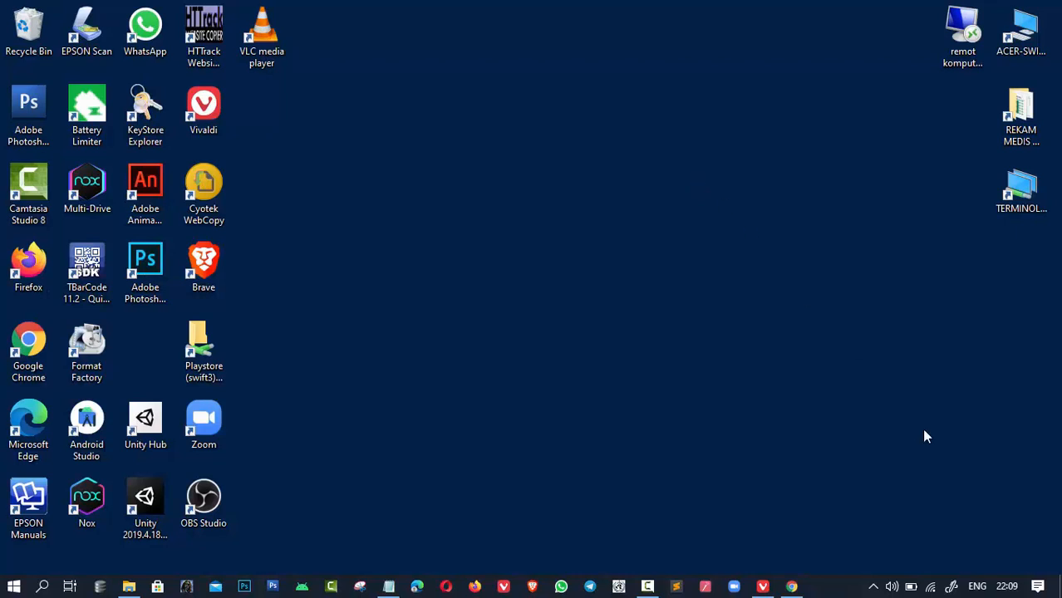
left_click(1037, 589)
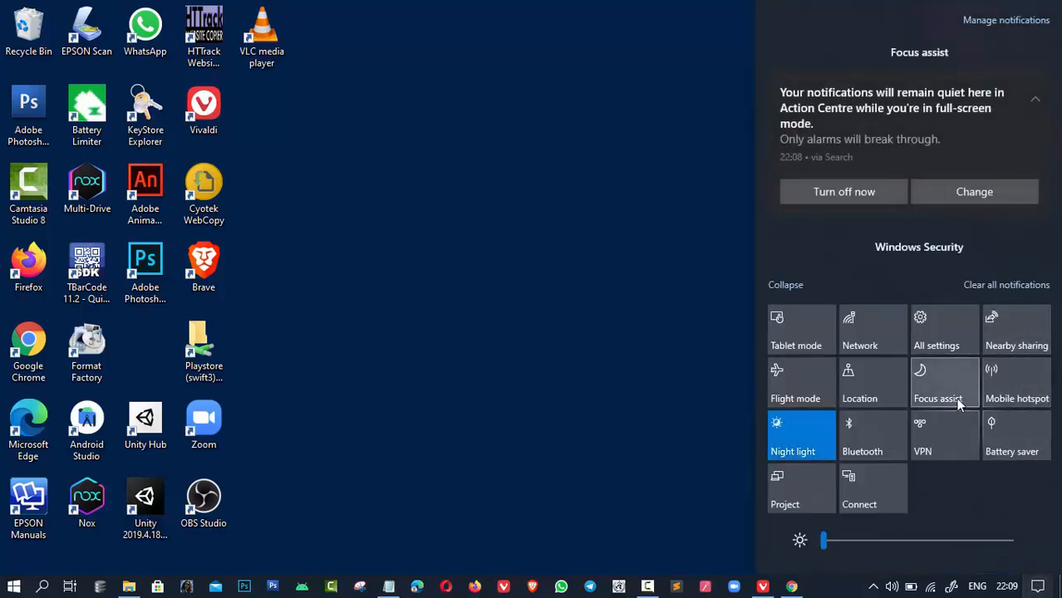
left_click(921, 334)
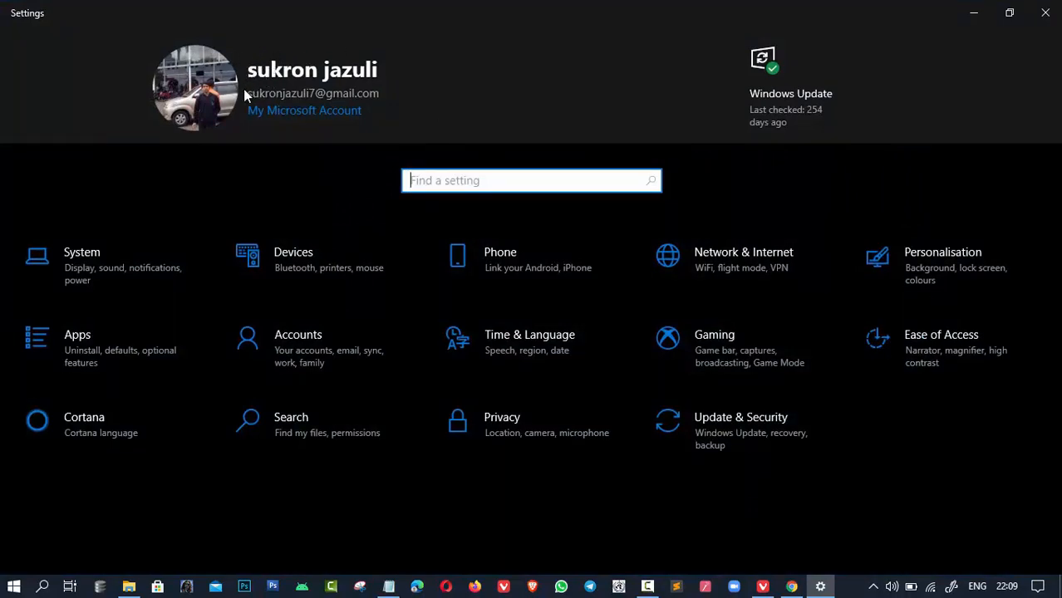
left_click(376, 93)
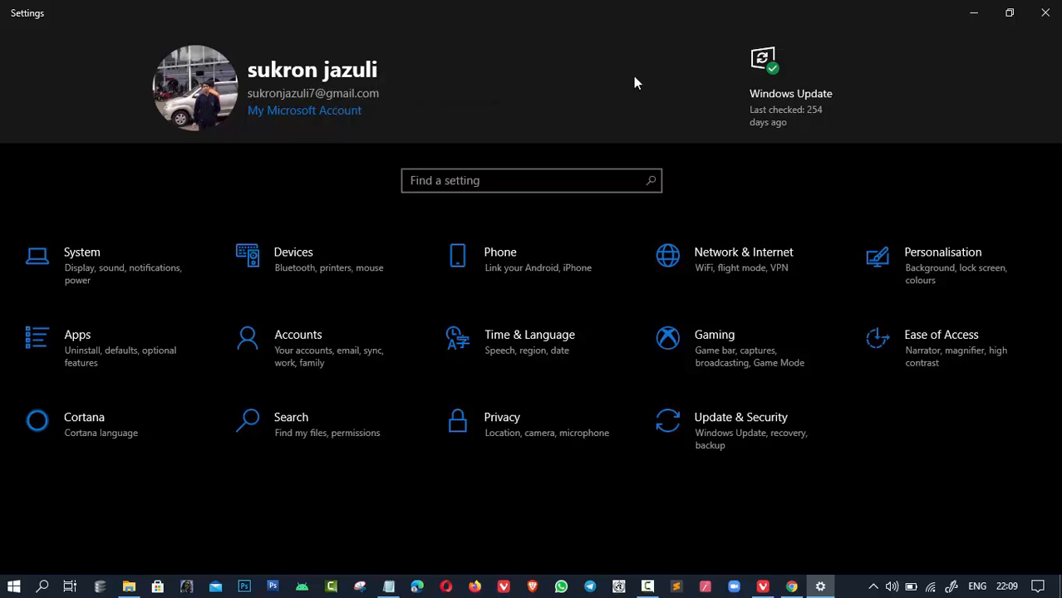
left_click(1038, 15)
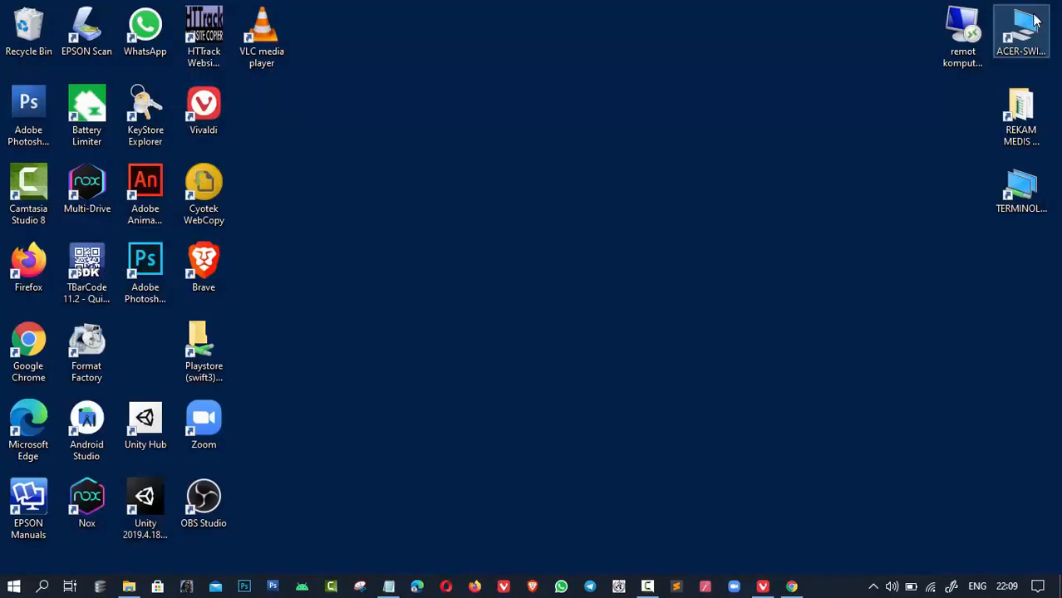
- Launch Sticky Notes via Start search 'sti' and add a note reading 'saya membuat catatan baru di komputer B'
key("super")
type("sti")
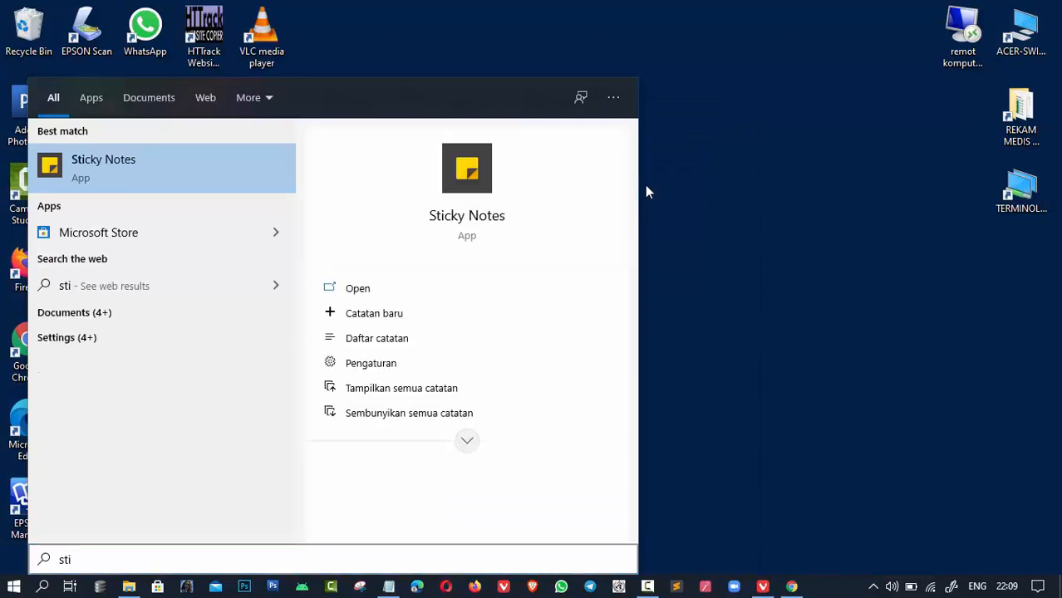
key("Return")
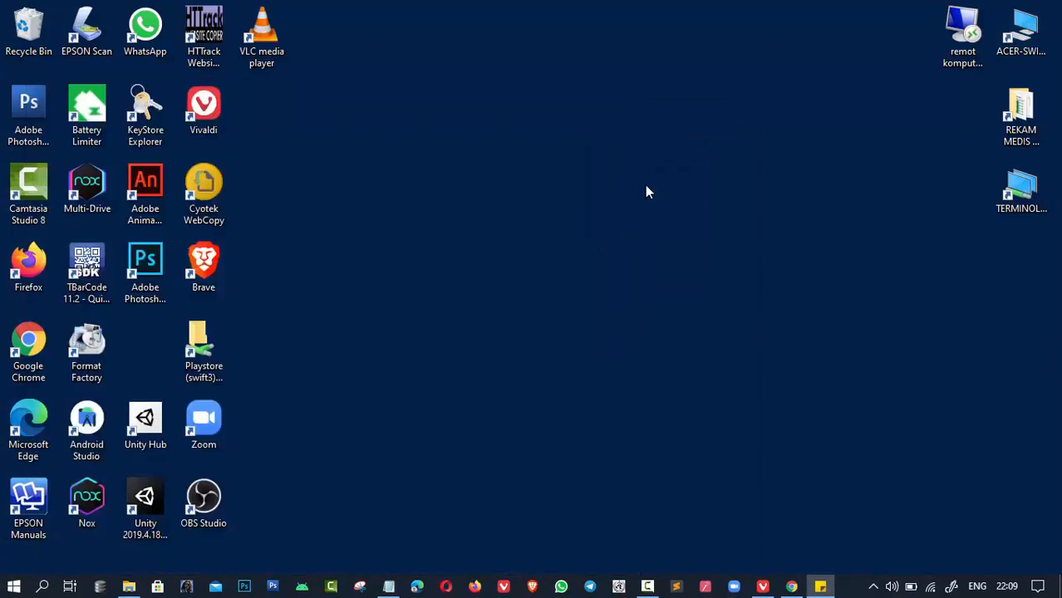
left_click_drag(673, 52, 665, 52)
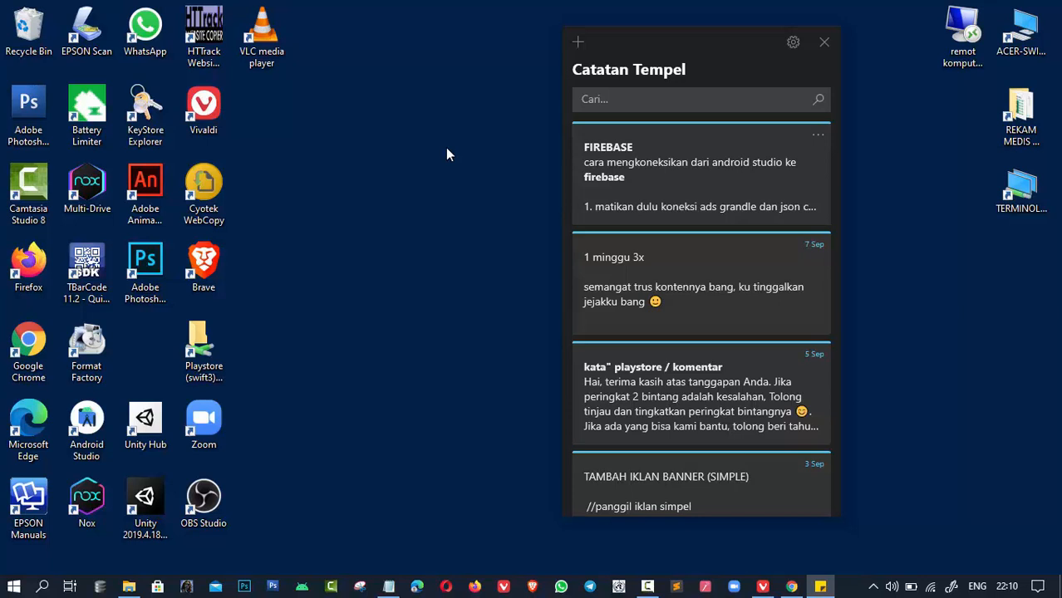
left_click(580, 50)
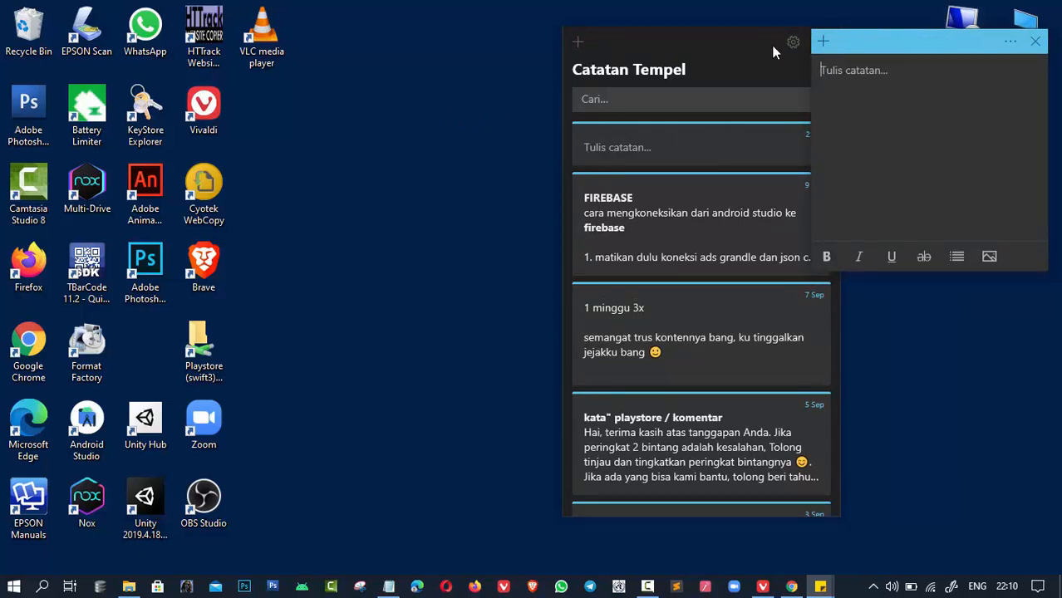
left_click_drag(924, 33, 379, 158)
type("saya m")
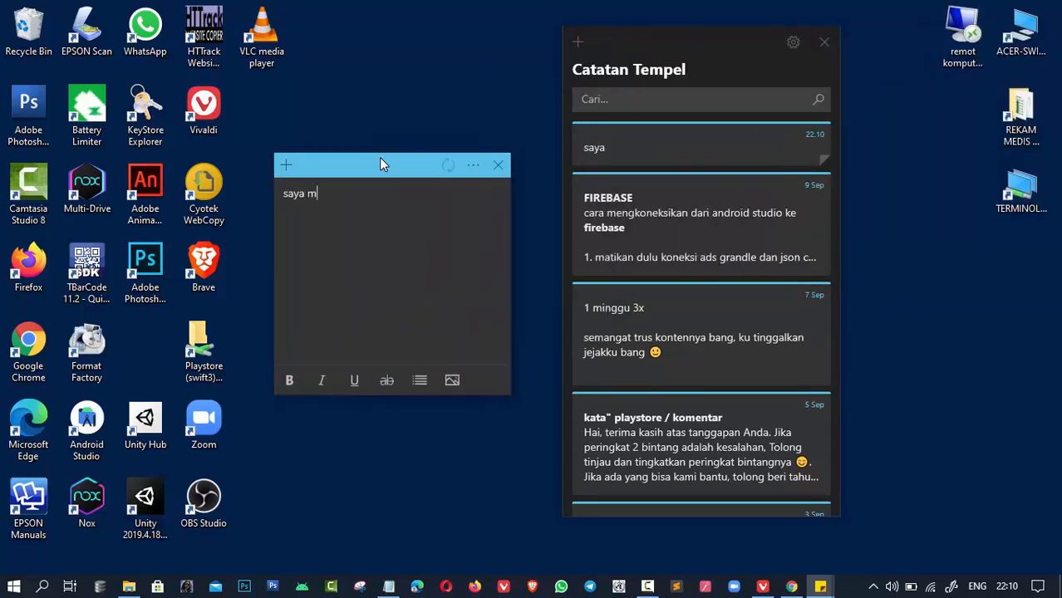
type("embuat cat")
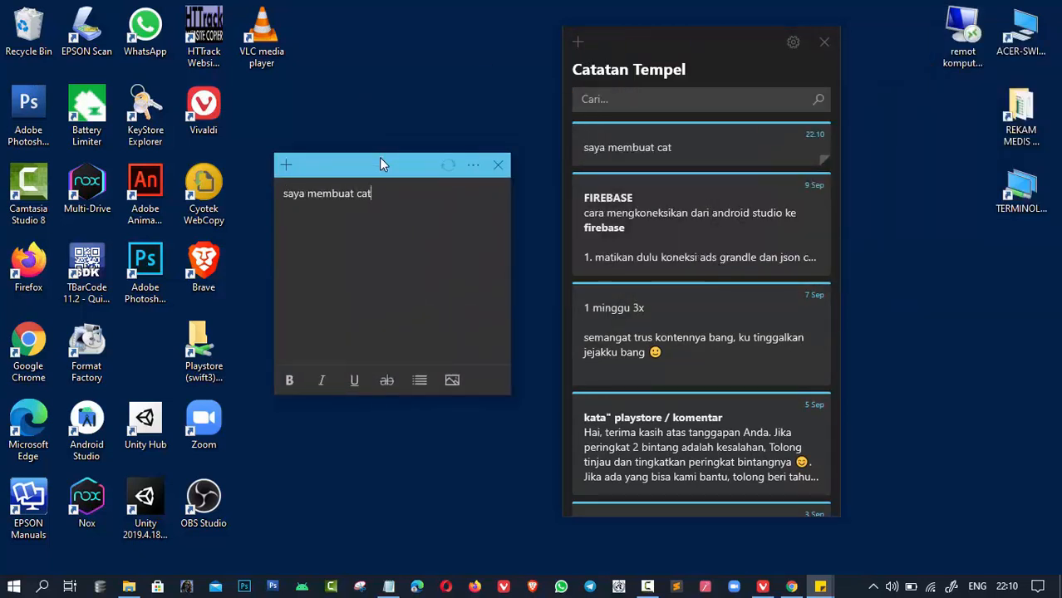
type("atan baru di komputer B")
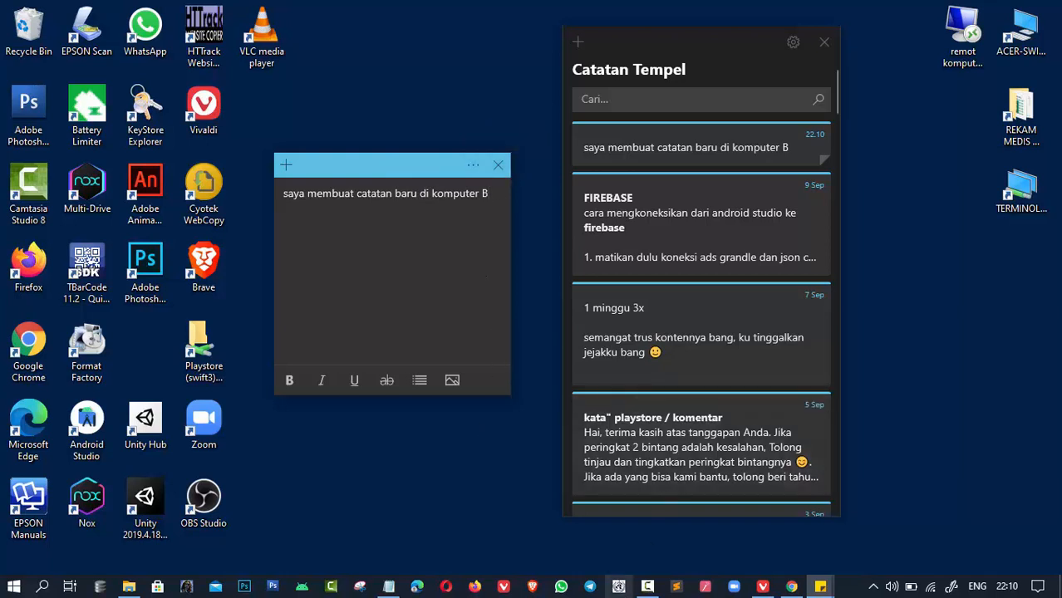
- Return to the Swift3 session, close the remote File Explorer and make Chrome full screen
left_click(794, 587)
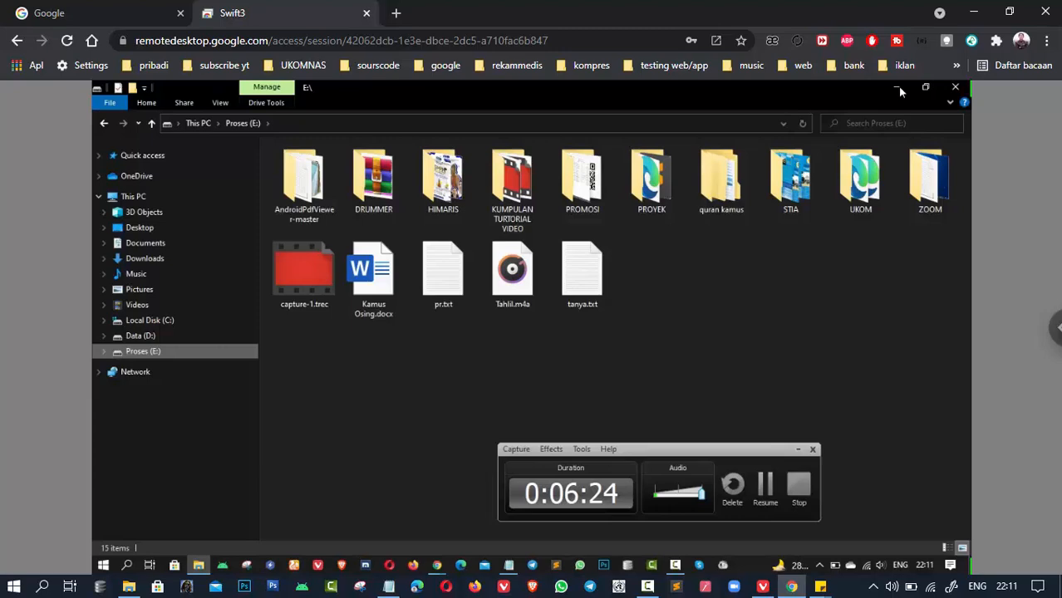
left_click(956, 88)
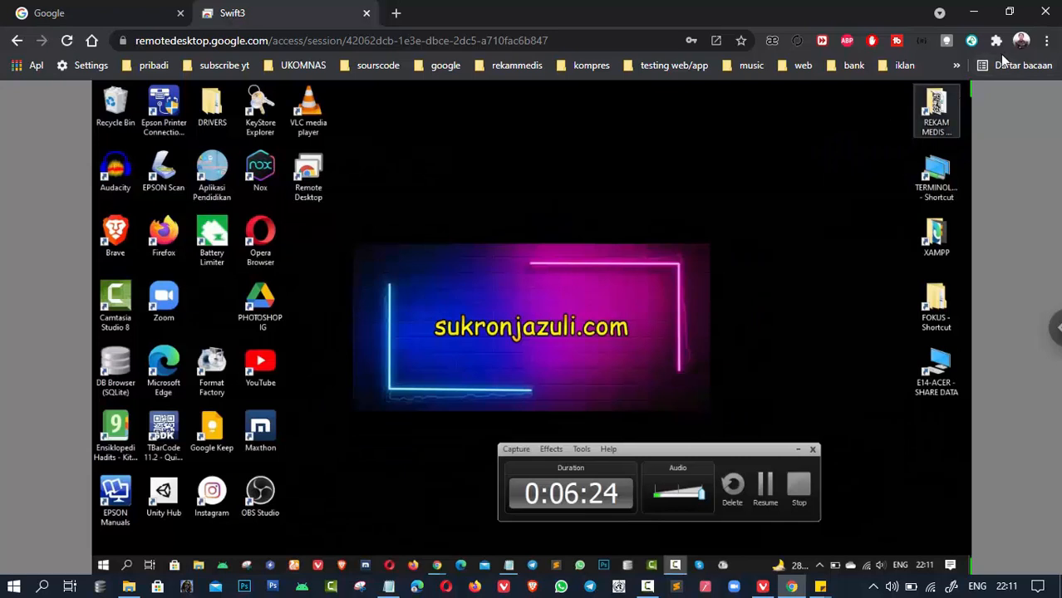
left_click(1047, 43)
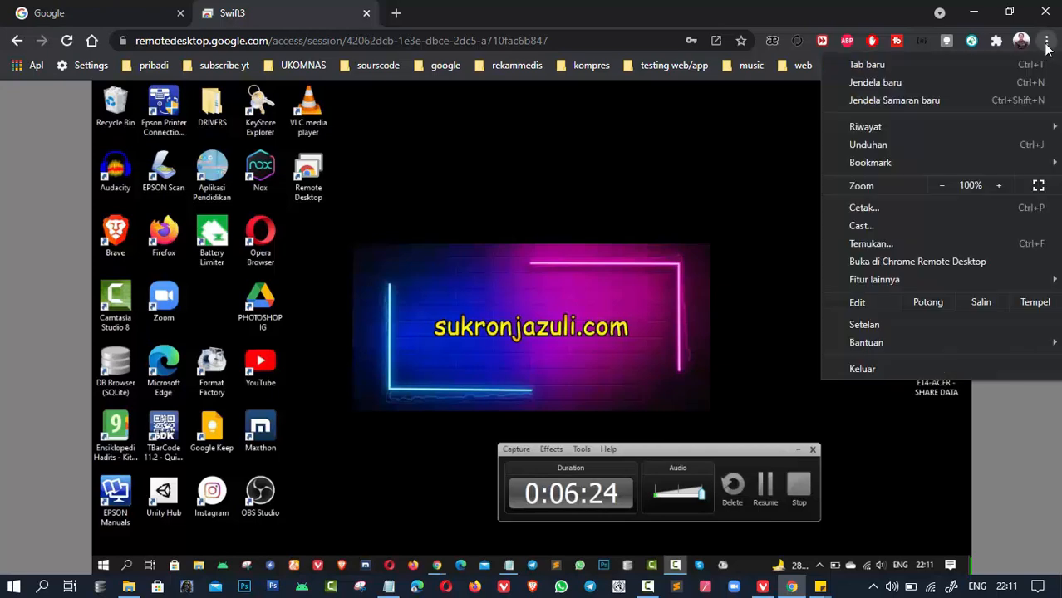
left_click(1039, 186)
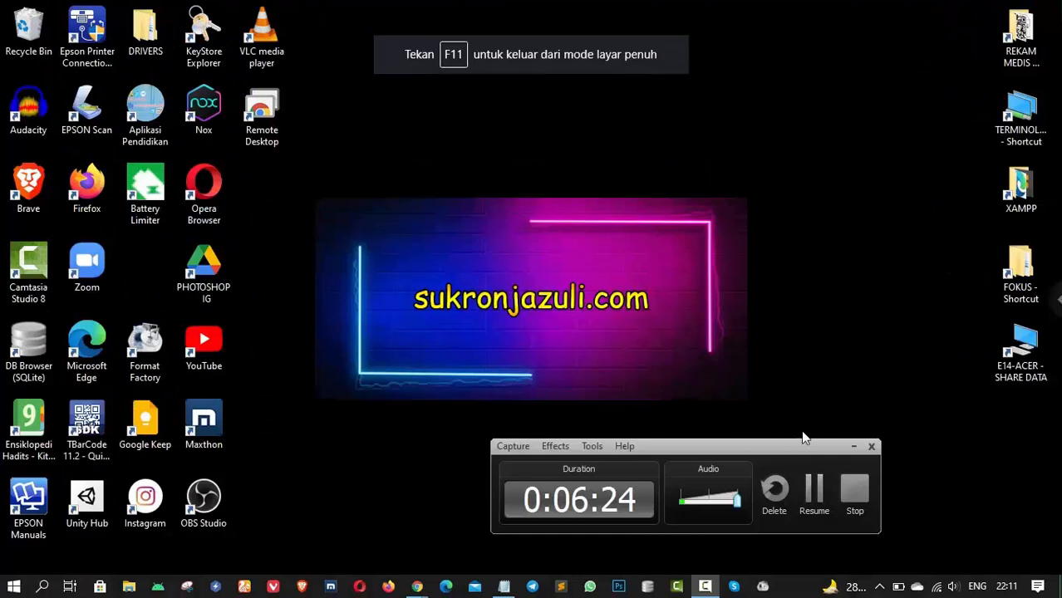
left_click(856, 447)
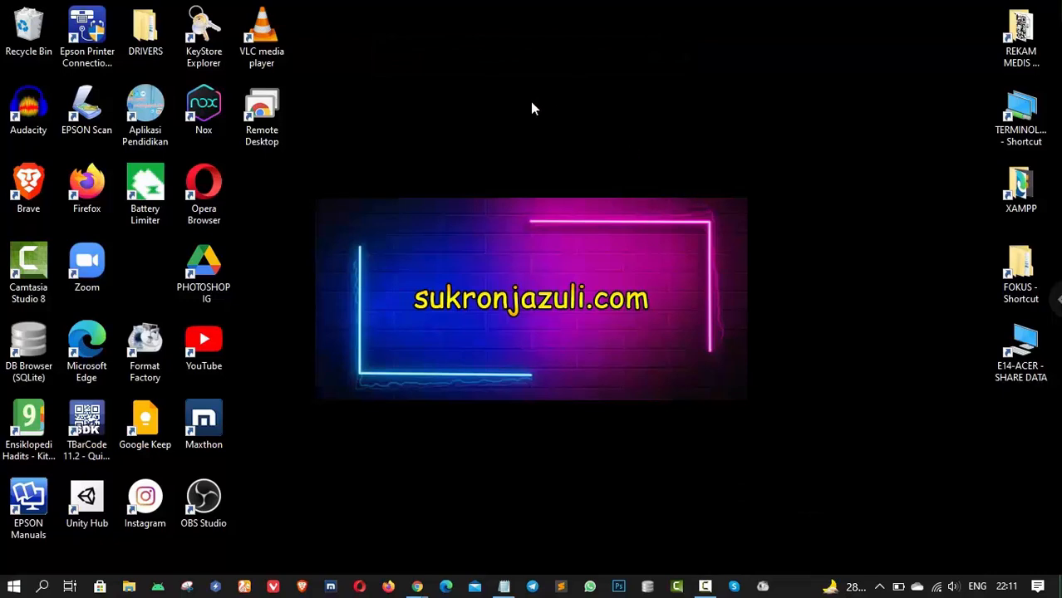
- On Swift3, open the synced computer B note and add the line 'SAYA MEMBUAT CATATAN DI KOMPUTER A'
left_click(43, 587)
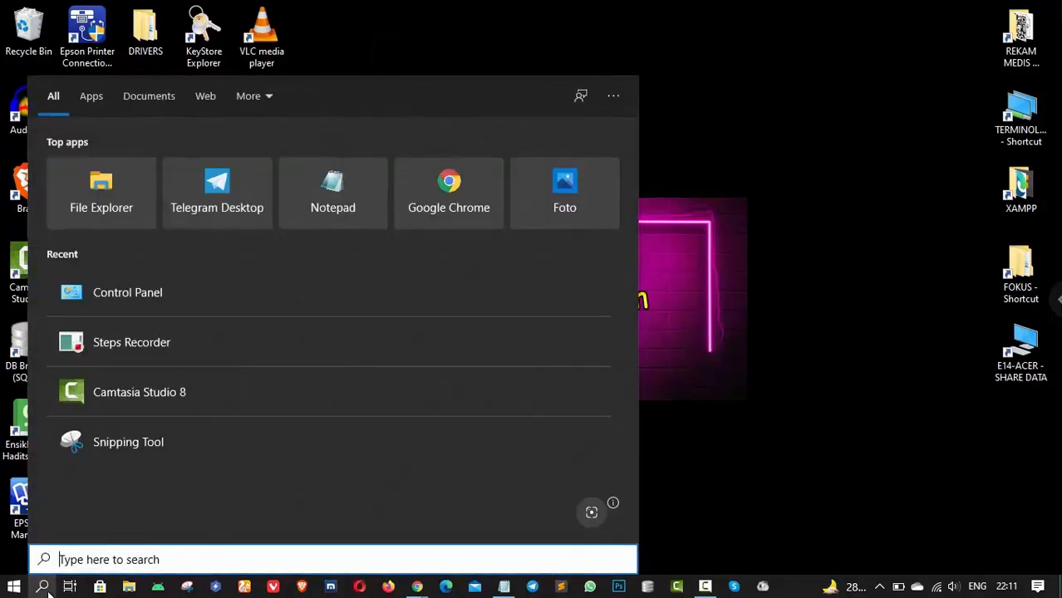
type("STIC")
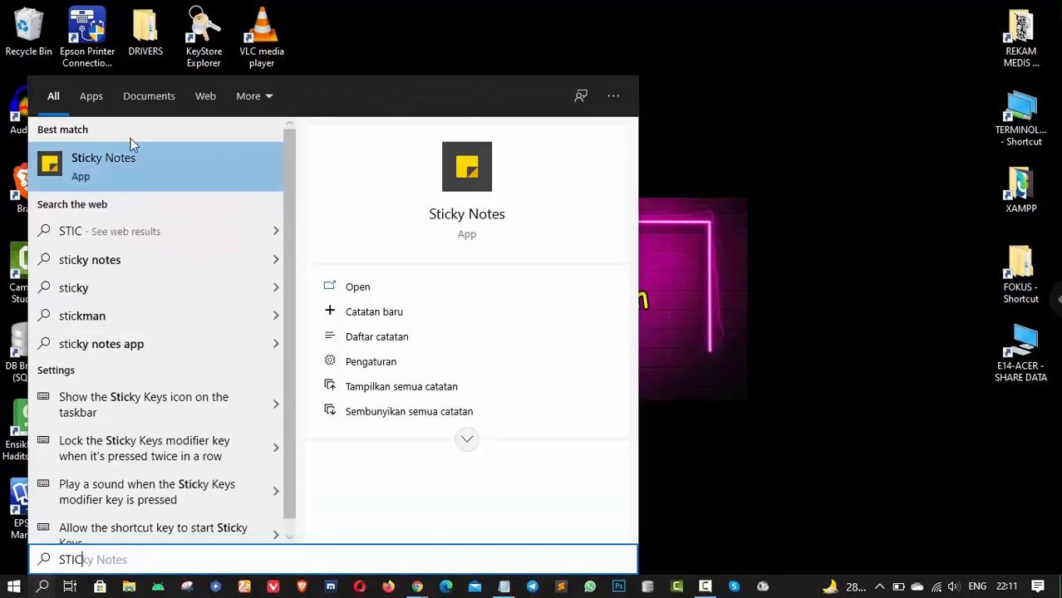
left_click(127, 151)
left_click_drag(579, 63, 543, 64)
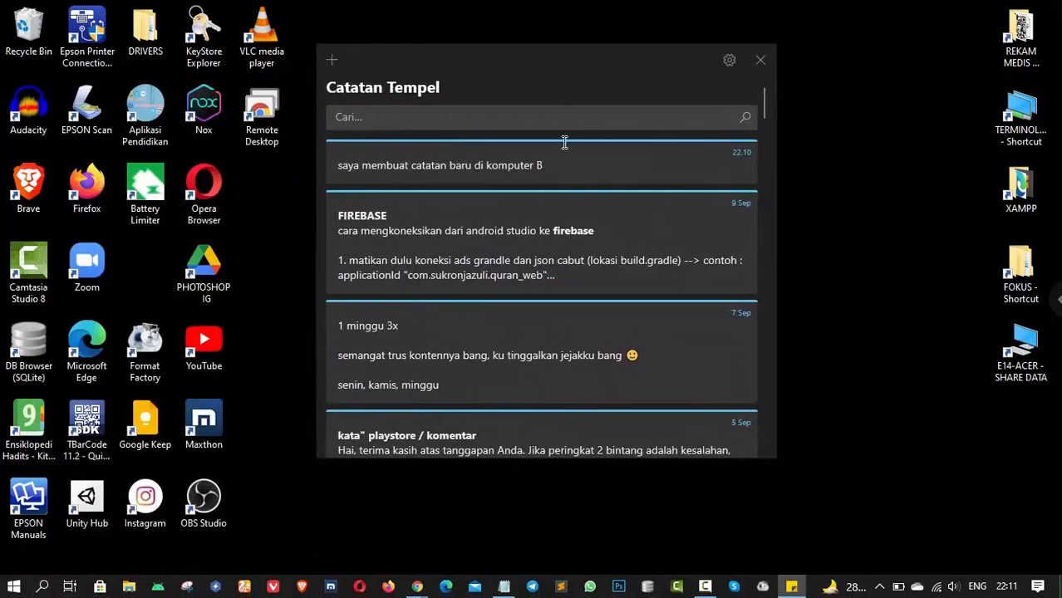
double_click(612, 152)
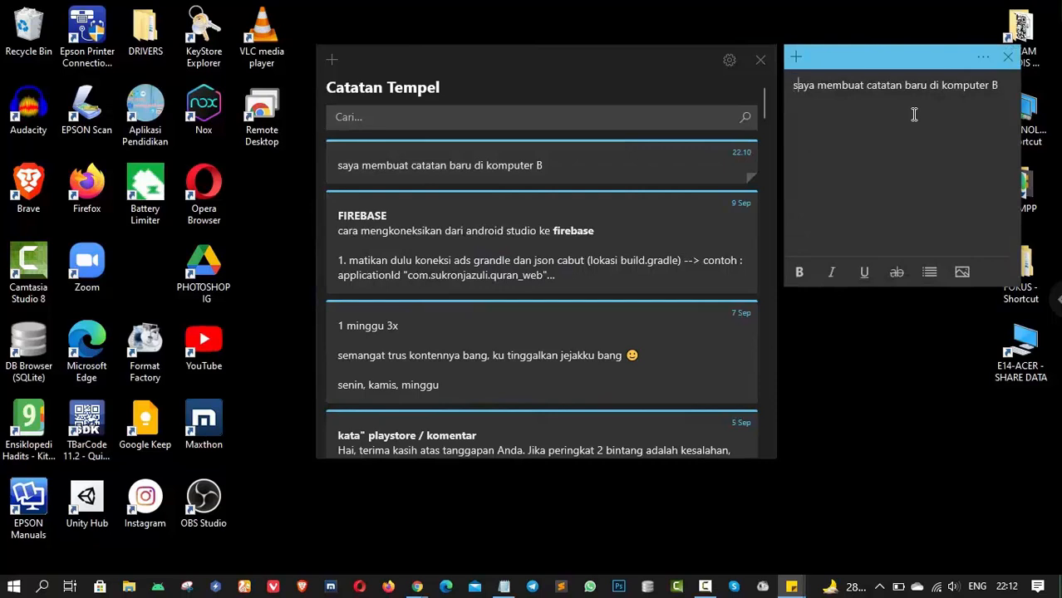
key("ctrl+Right")
key("ctrl+Right")
key("ctrl+Right")
key("ctrl+Right")
key("Return")
key("Return")
type("SAYA MEM")
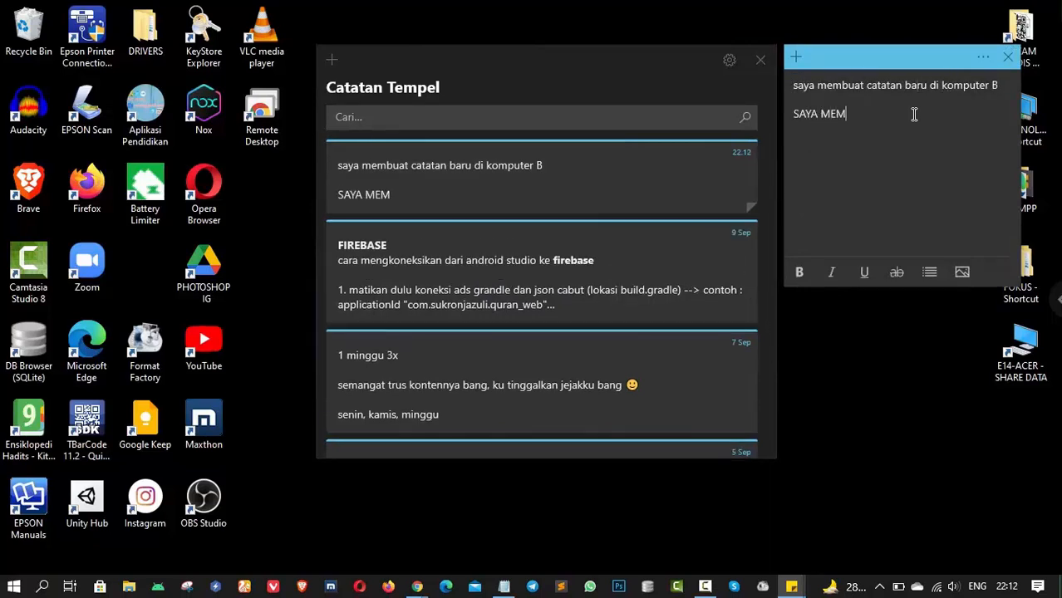
type("BUAT CA")
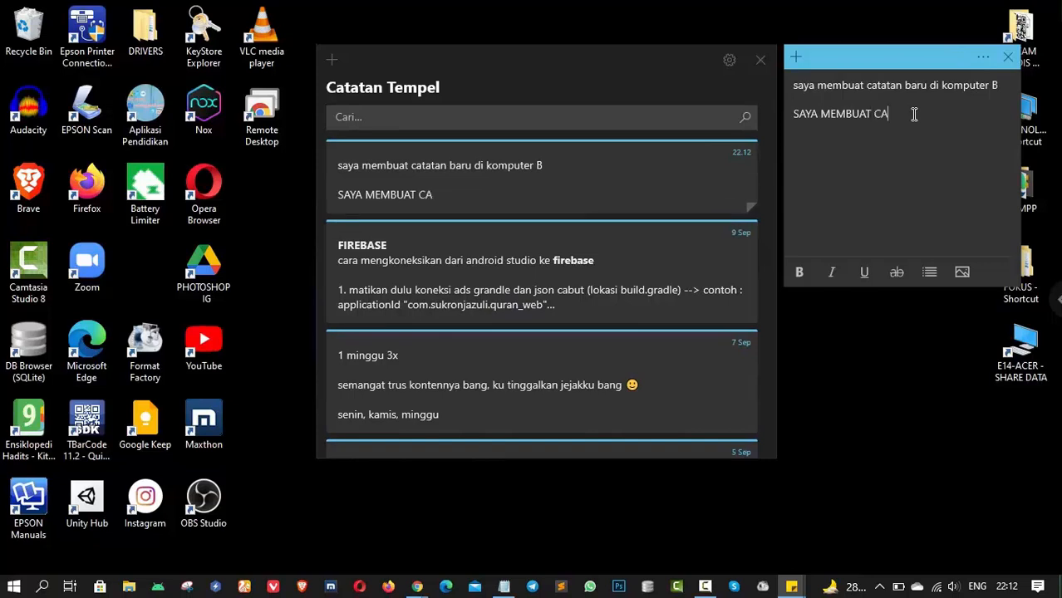
type("TATAN DI K")
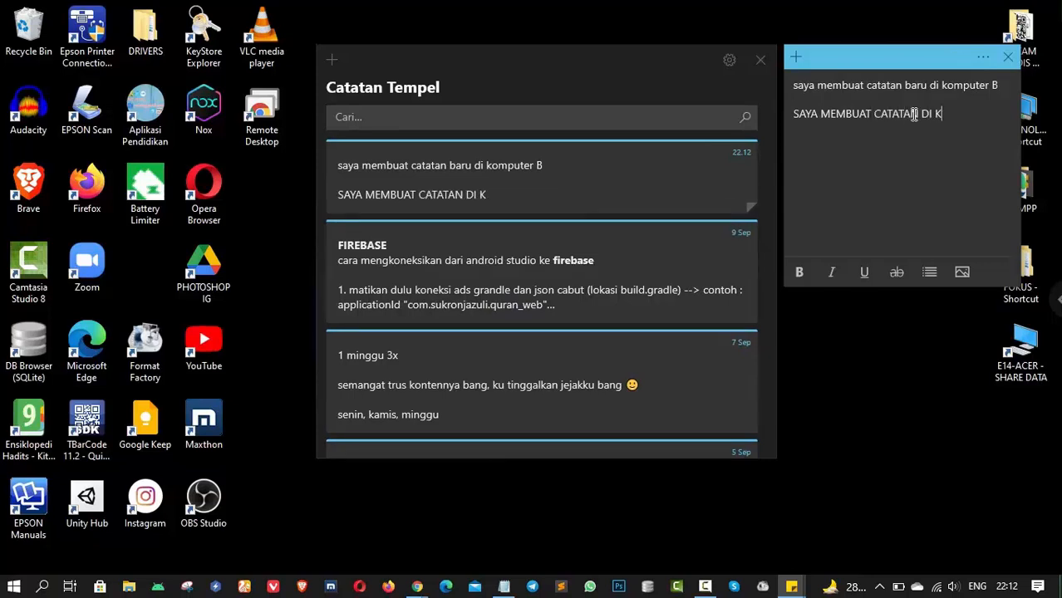
type("OMPUTER A")
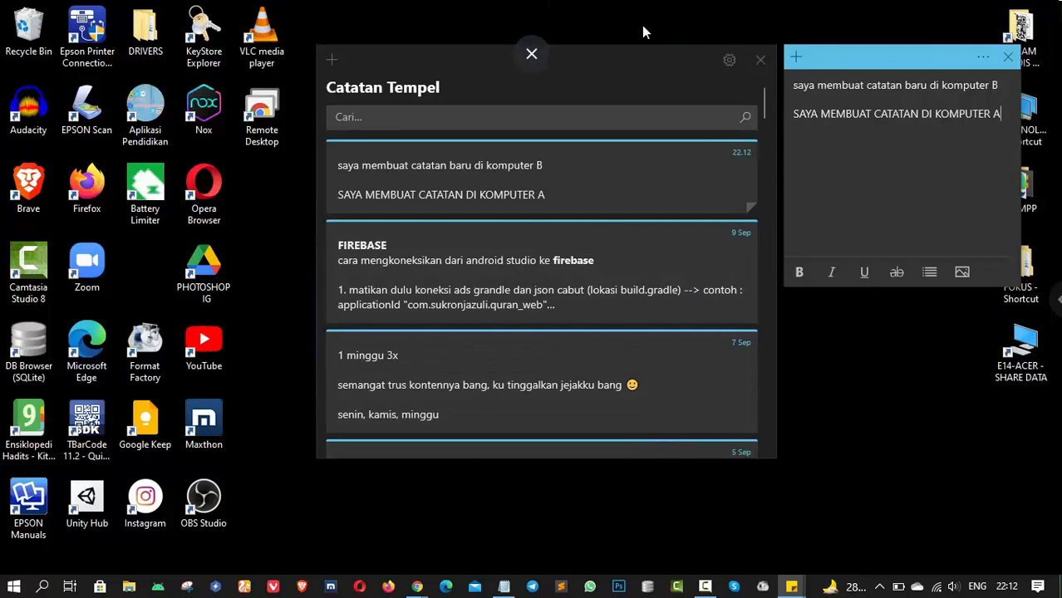
left_click(533, 43)
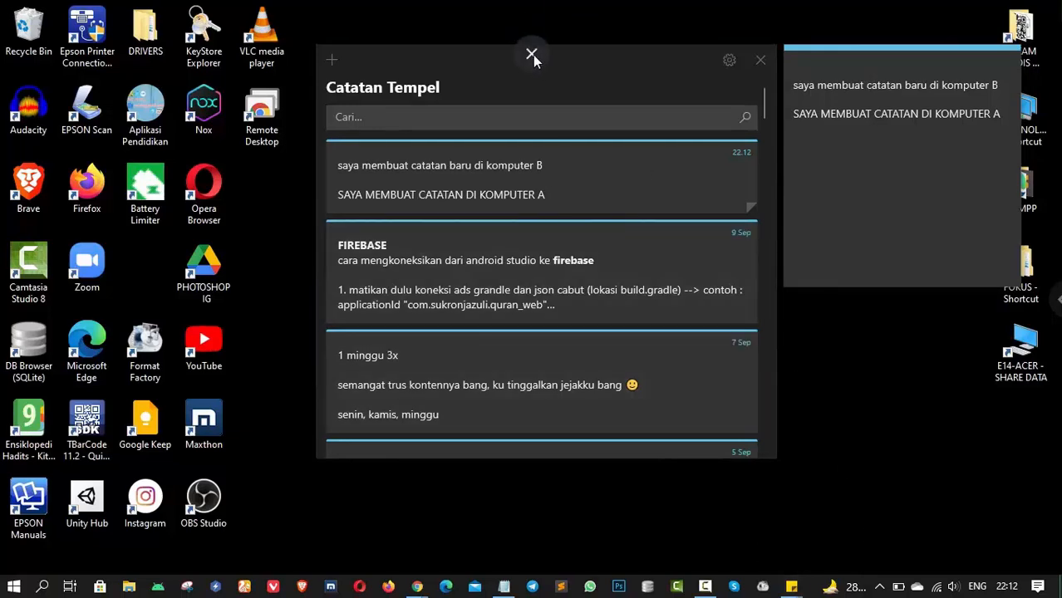
- Exit remote full screen and open the local note to check the synced computer A line
left_click(532, 55)
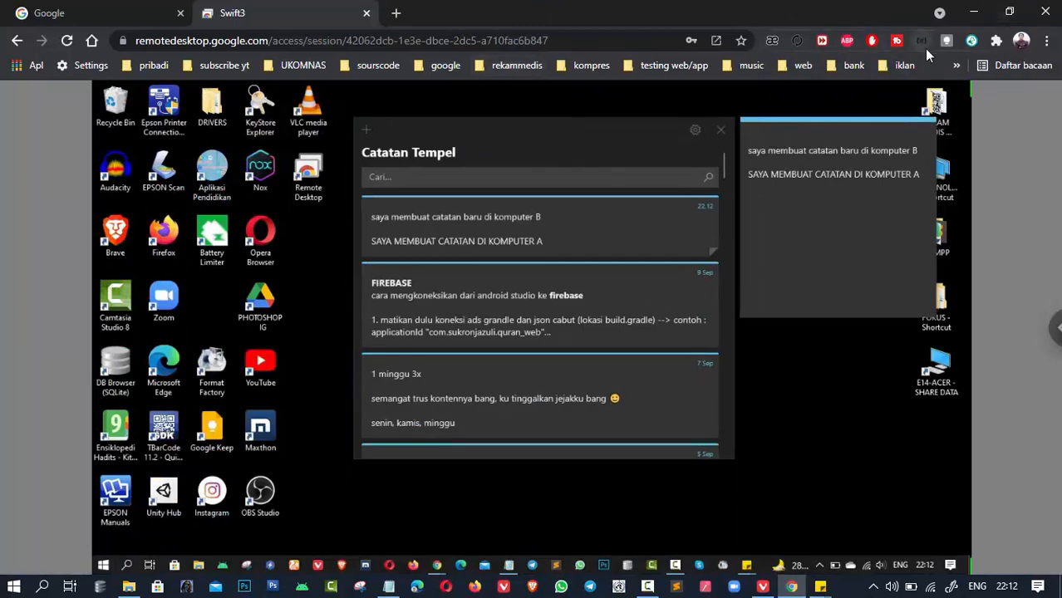
key("super+d")
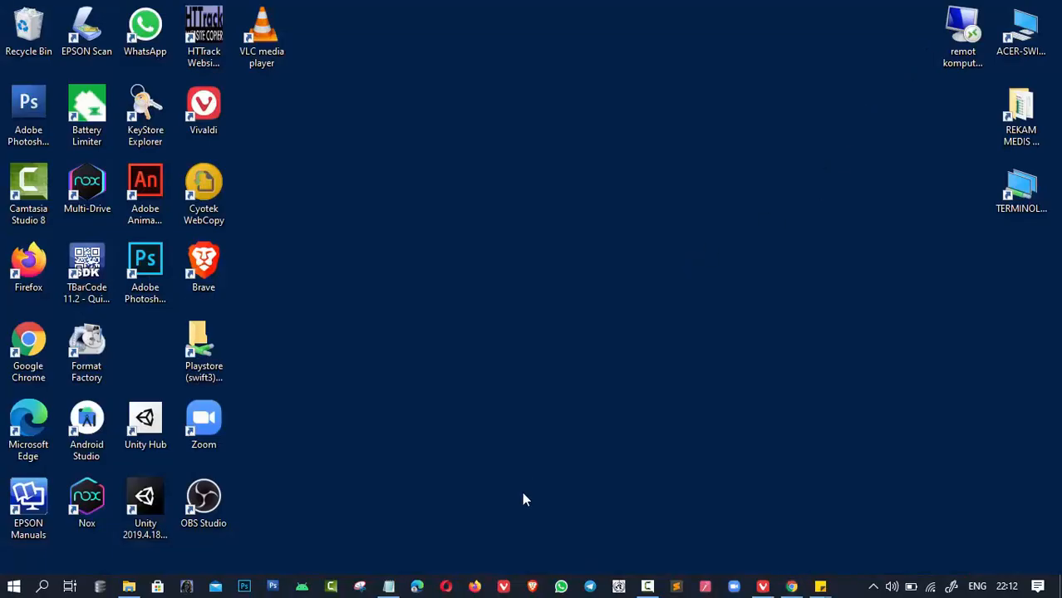
mouse_move(821, 587)
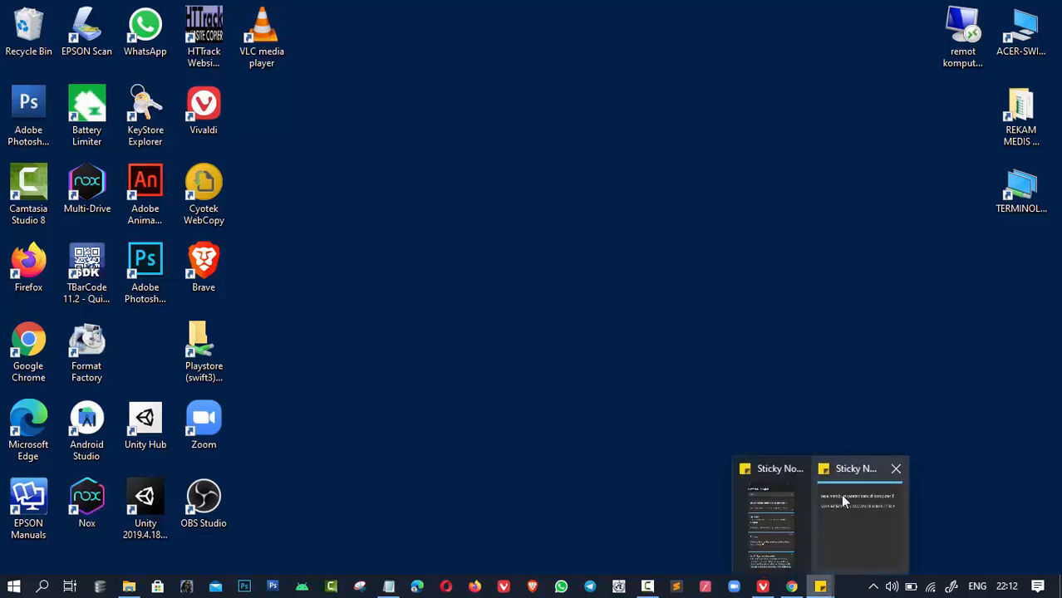
left_click(832, 502)
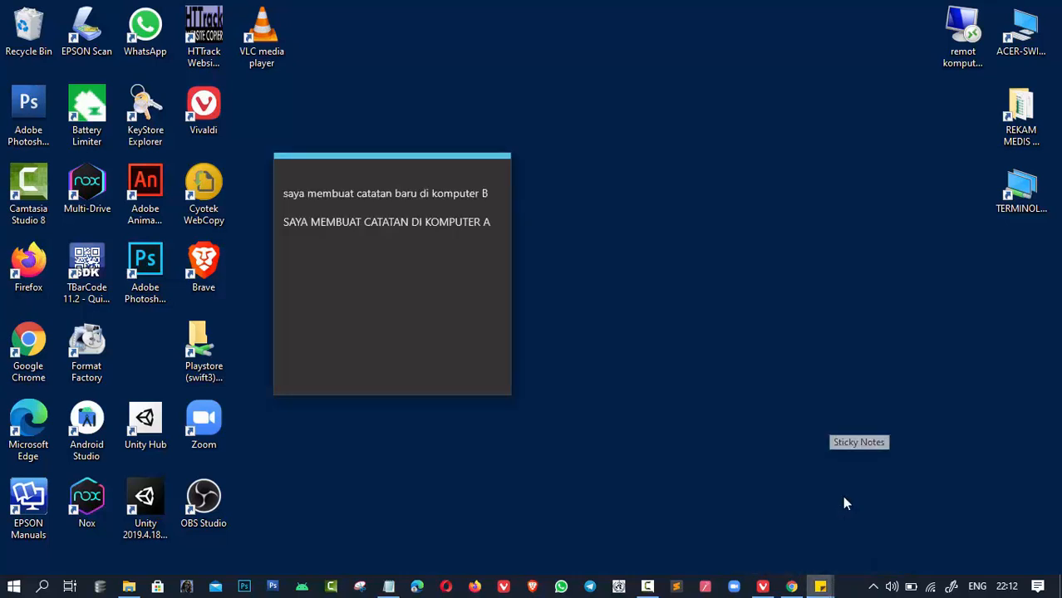
left_click_drag(382, 168, 460, 136)
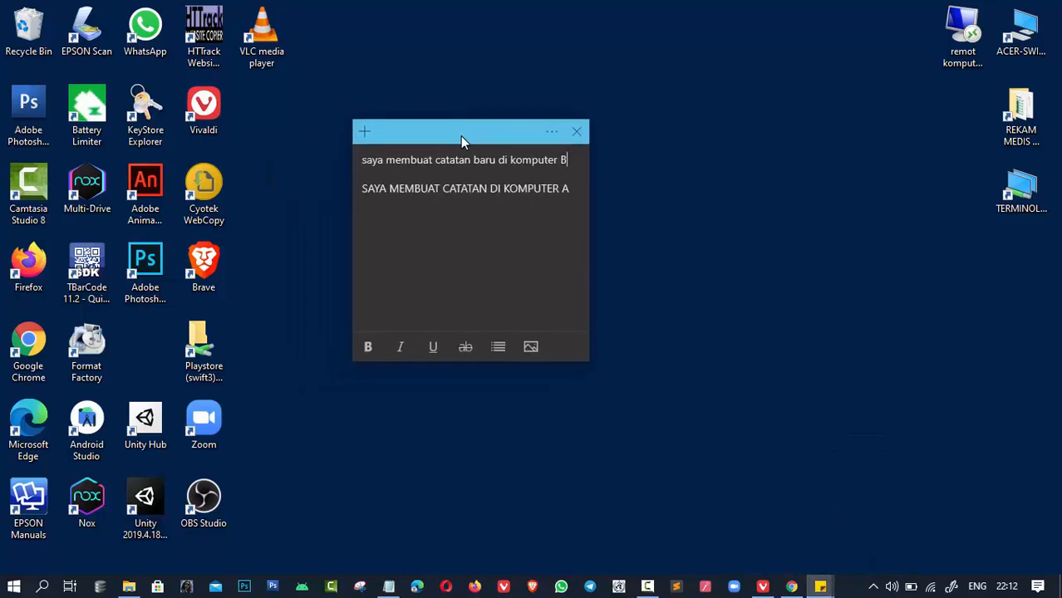
triple_click(364, 190)
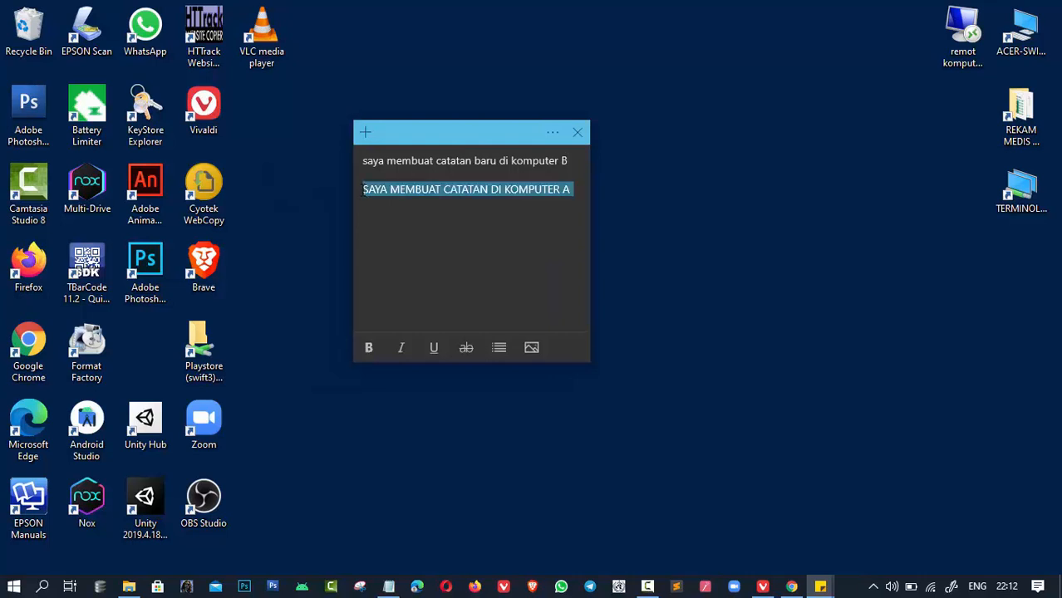
left_click(632, 196)
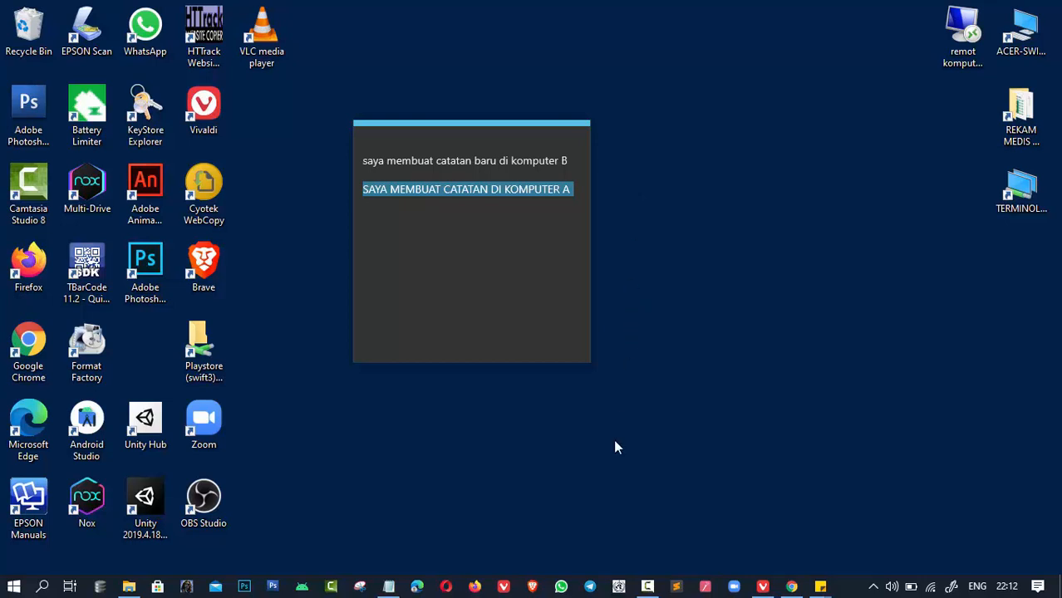
- Open and close Telegram Desktop, then bring the remote session browser back
left_click(592, 588)
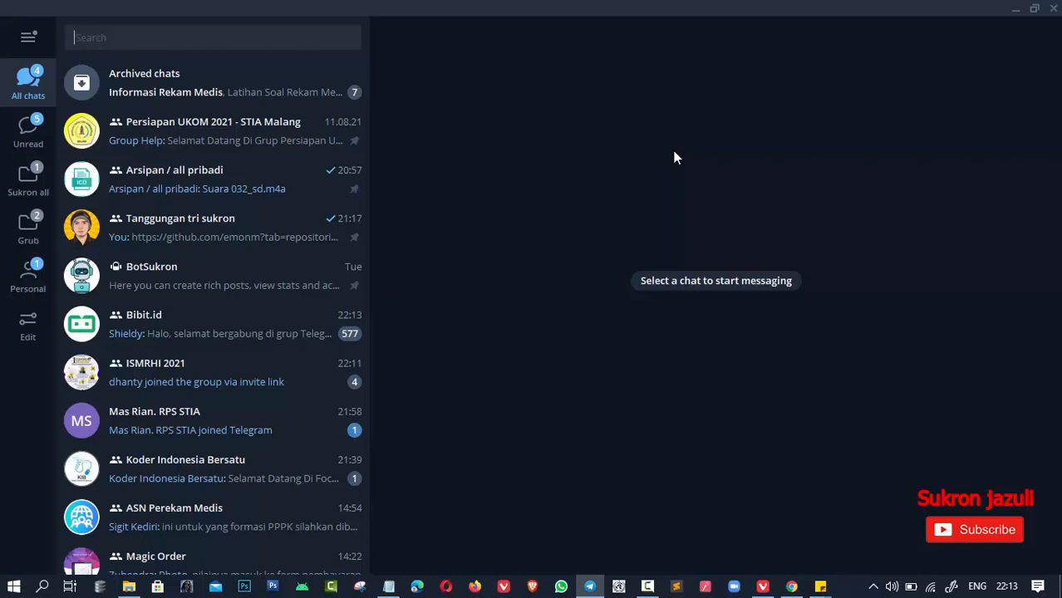
left_click(1050, 7)
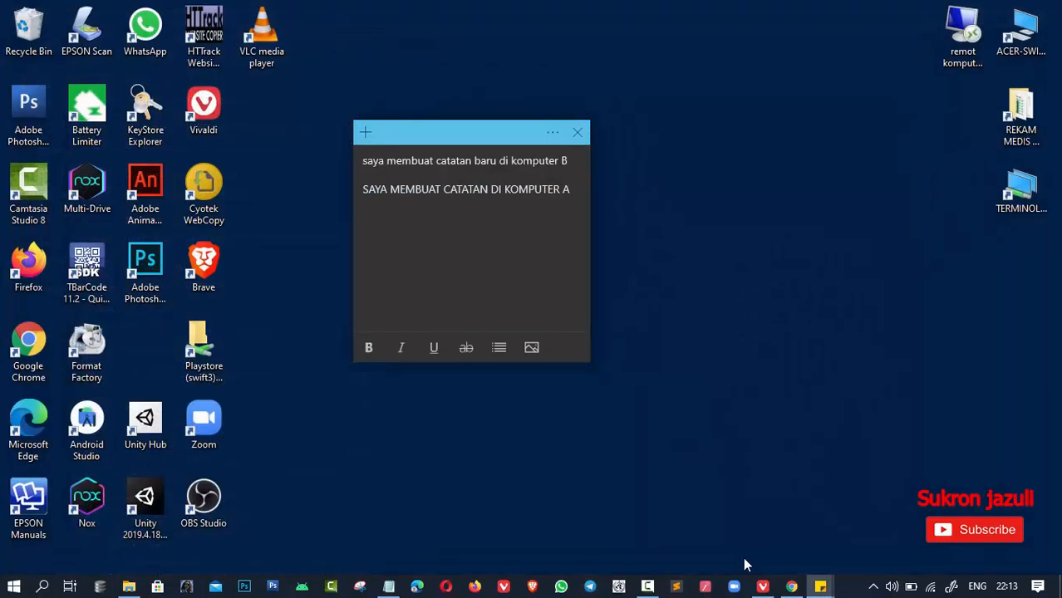
left_click(791, 588)
left_click(1022, 40)
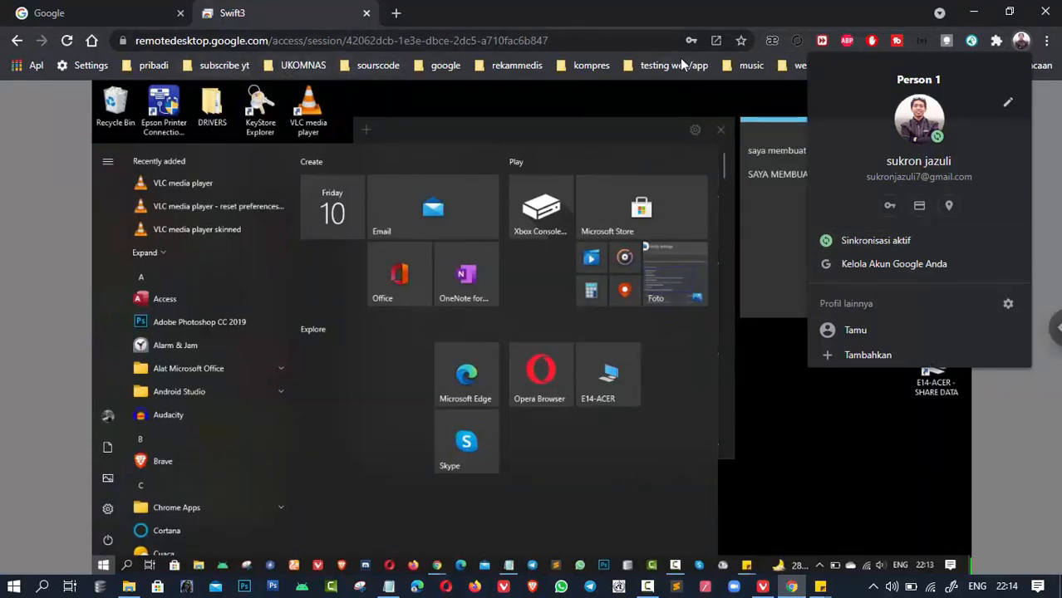
left_click(1022, 43)
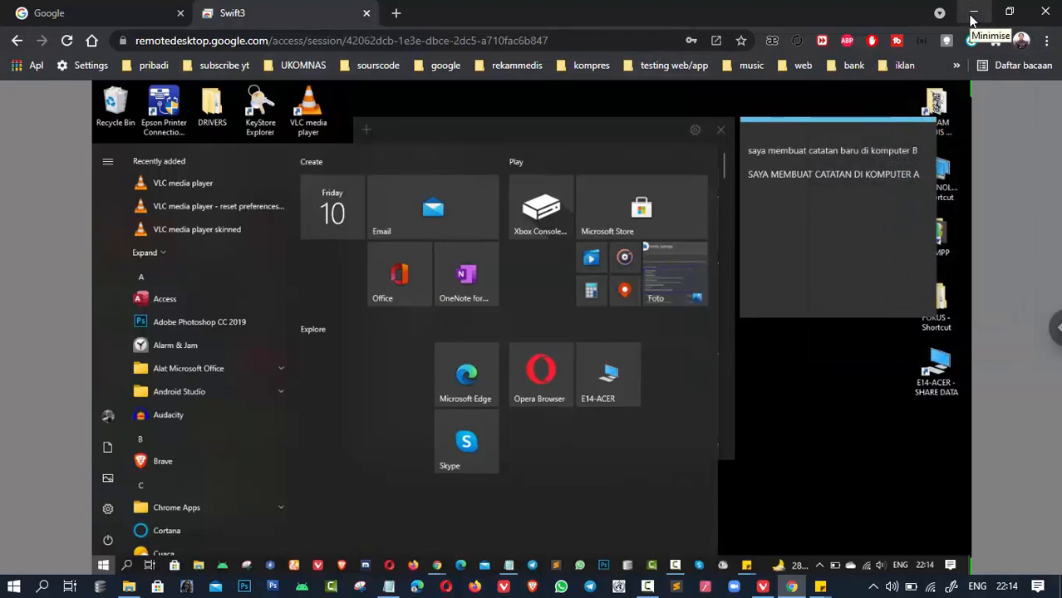
key("super")
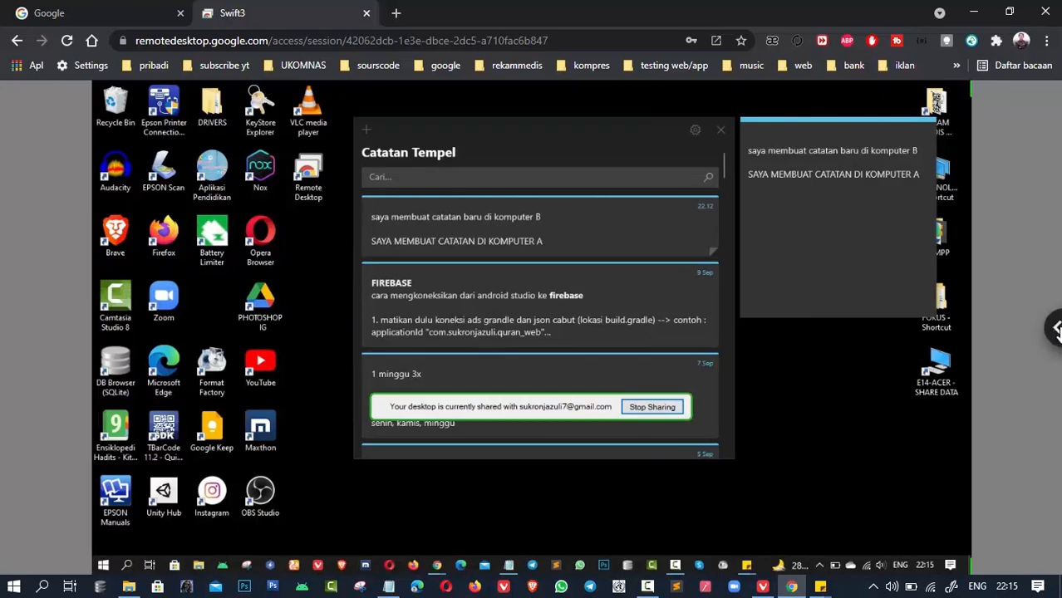
- Toggle the session and browser full-screen modes, then stop sharing to end the Swift3 session
left_click(1056, 328)
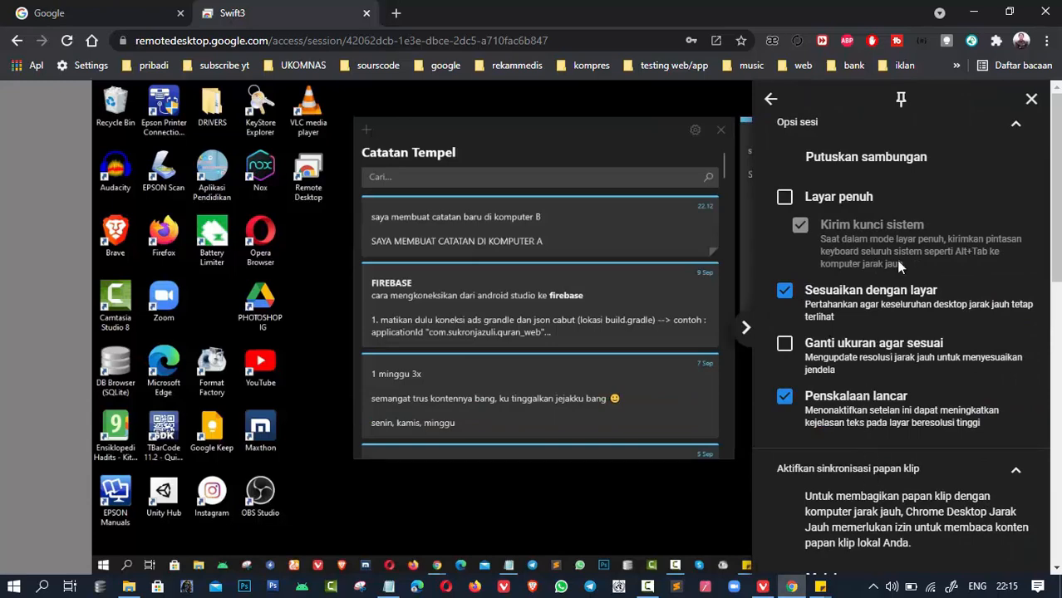
left_click(784, 197)
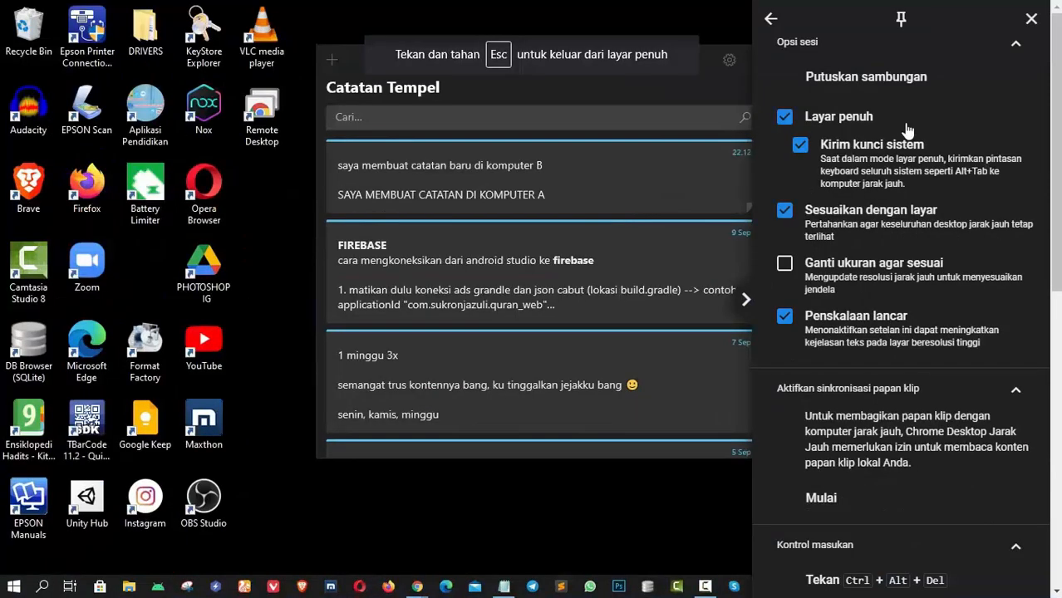
left_click(1032, 18)
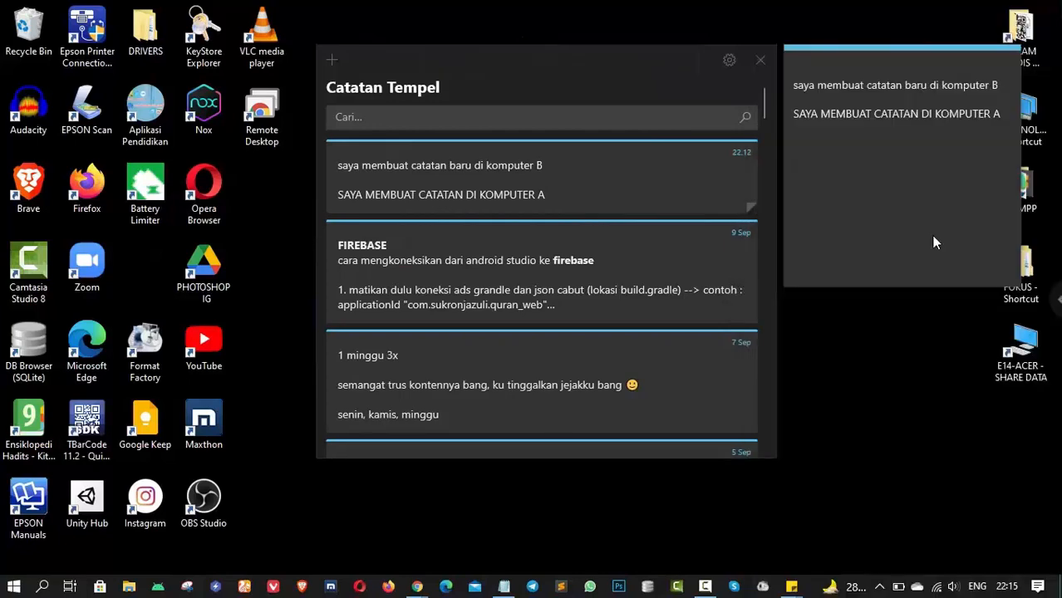
left_click(531, 30)
left_click(1048, 41)
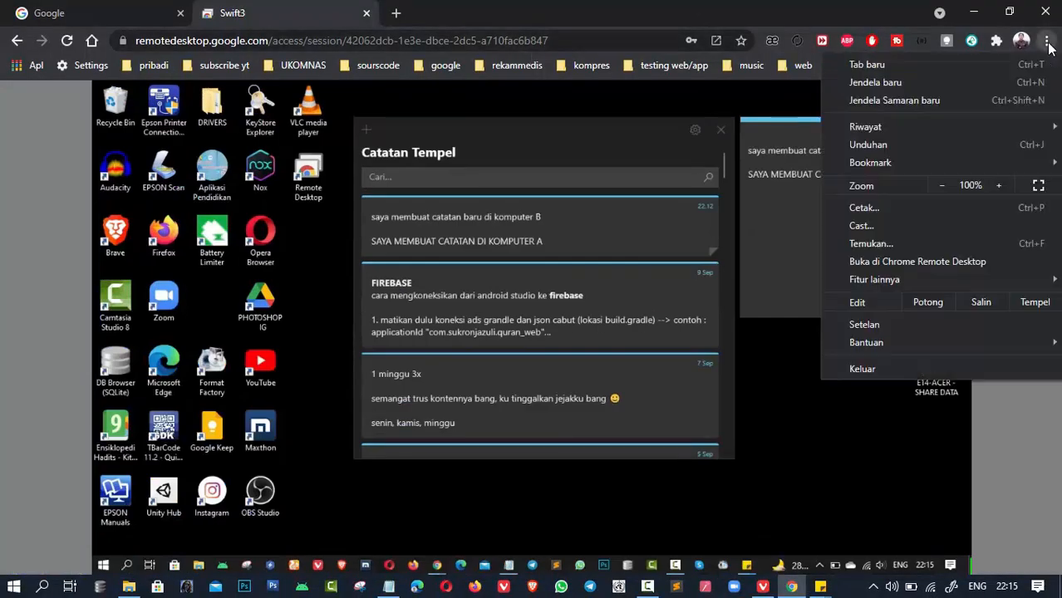
left_click(1039, 185)
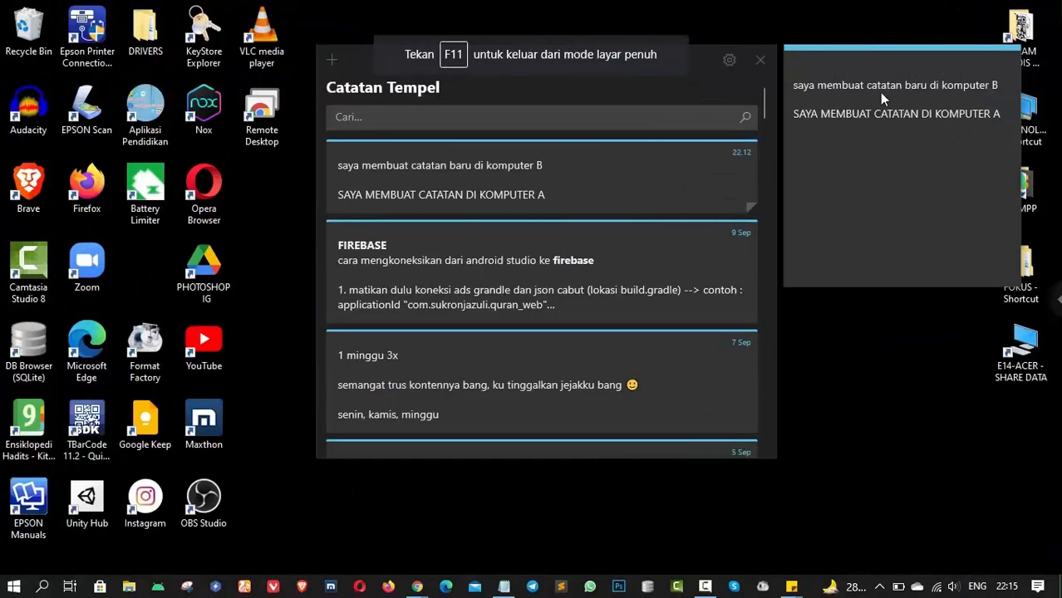
mouse_move(529, 5)
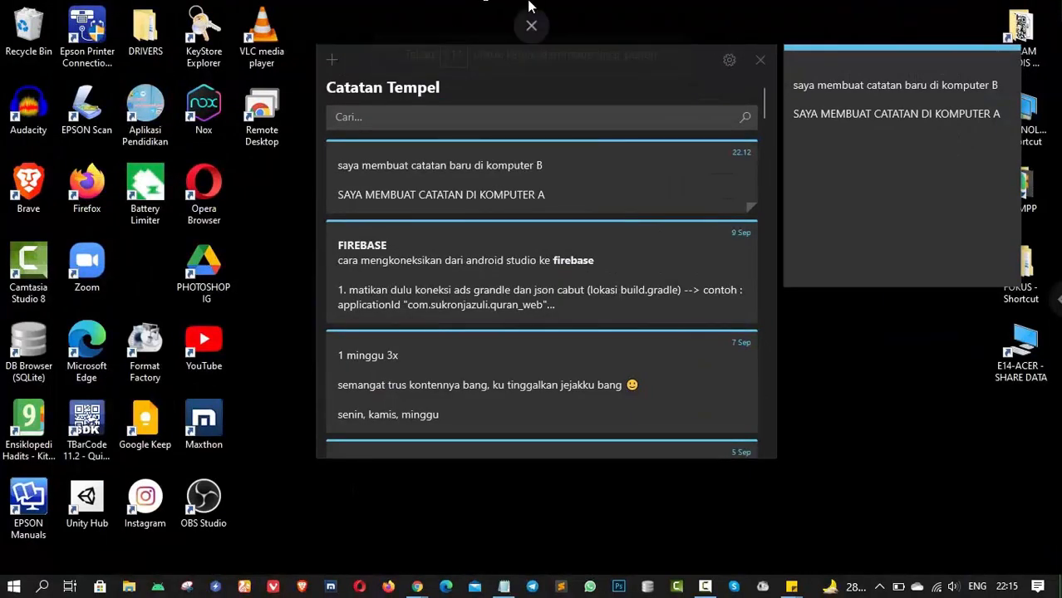
left_click(533, 56)
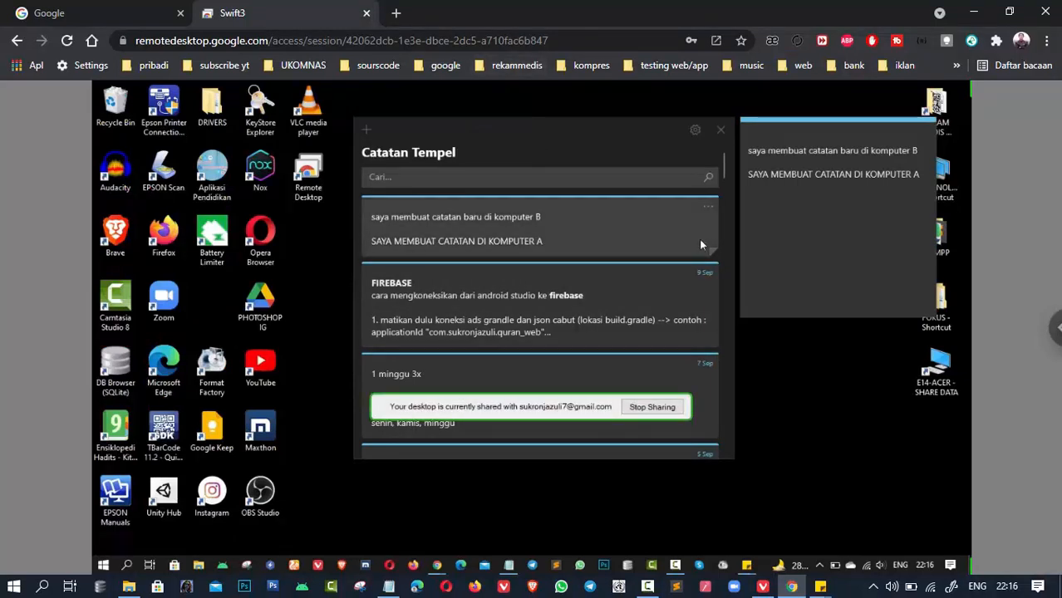
left_click(651, 408)
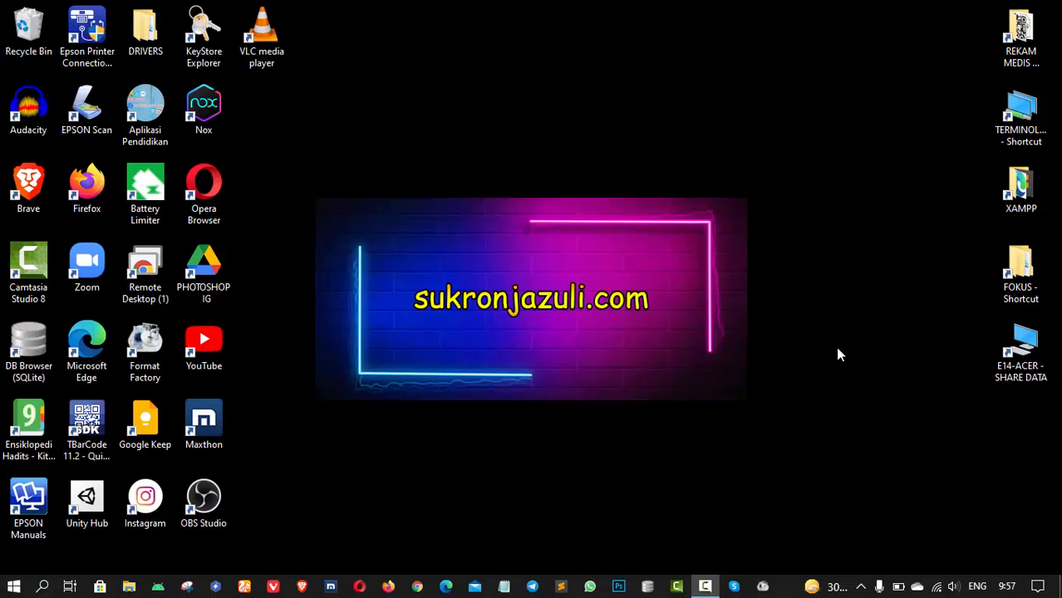
- Load the Chrome Remote Desktop site in Chrome's address bar, showing E14-Acer and Swift3 Online
left_click(418, 587)
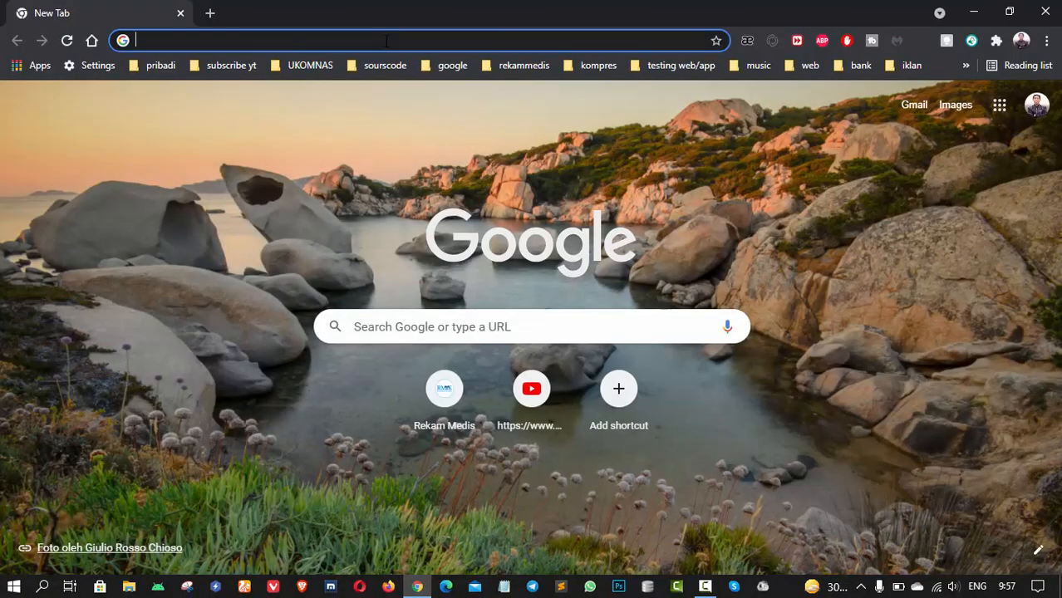
left_click(386, 40)
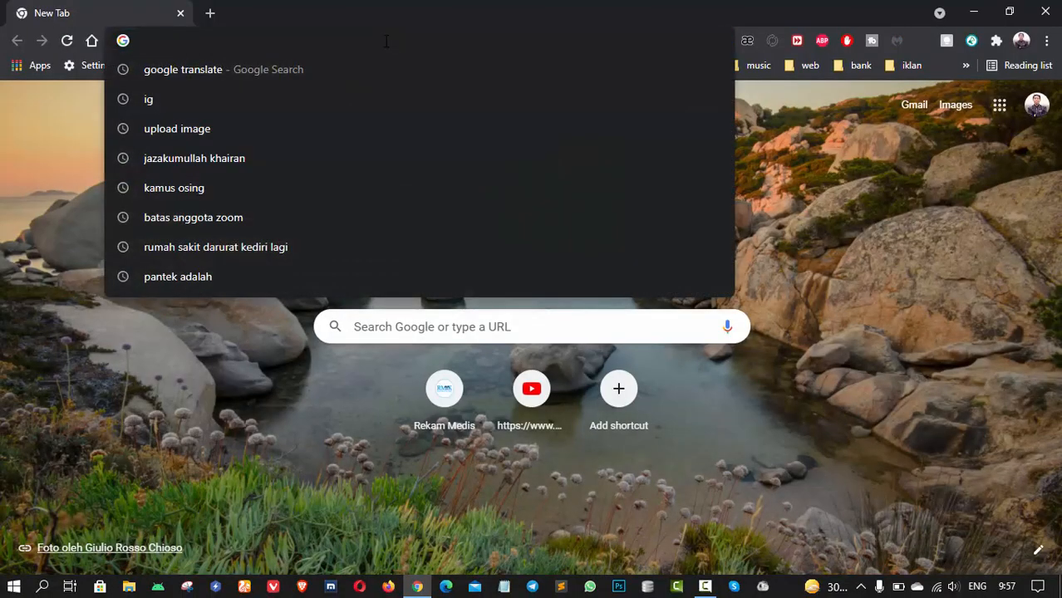
type("r")
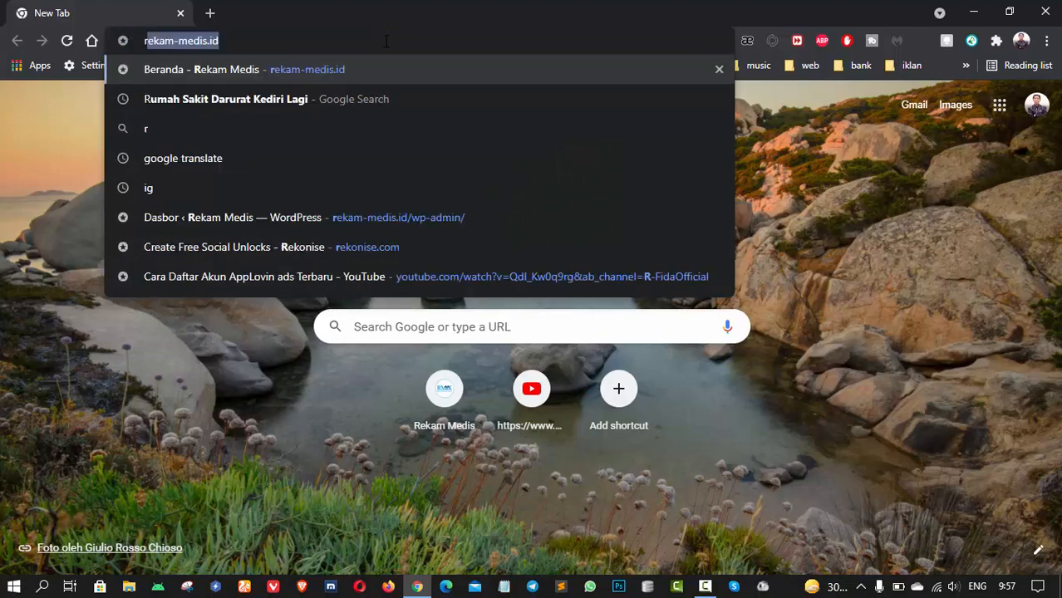
type("emotedesktop.google.com")
key("Return")
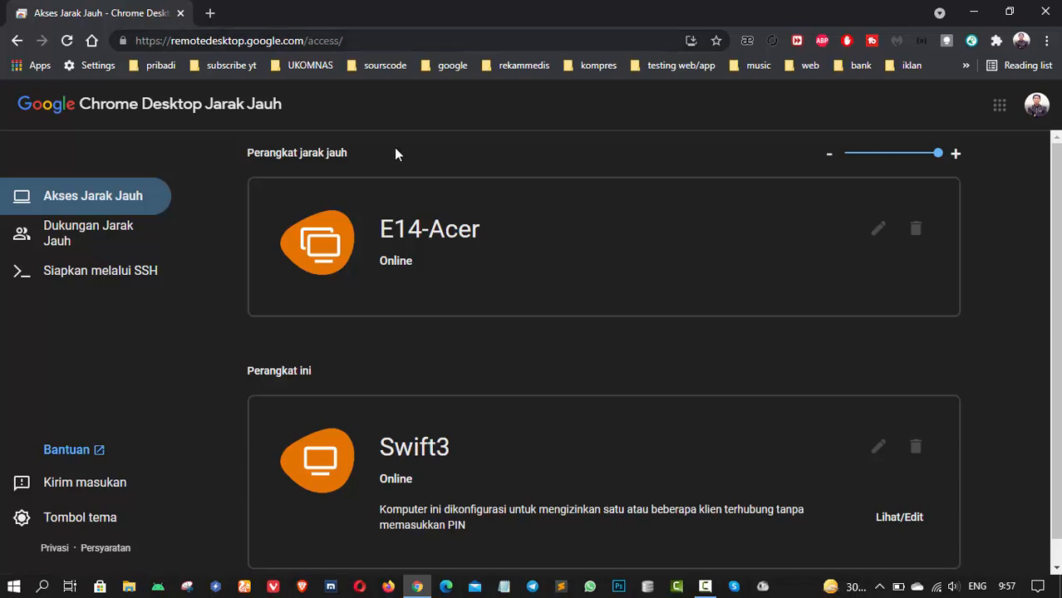
- Pin the Chrome Remote Desktop extension to the Chrome toolbar
left_click(998, 44)
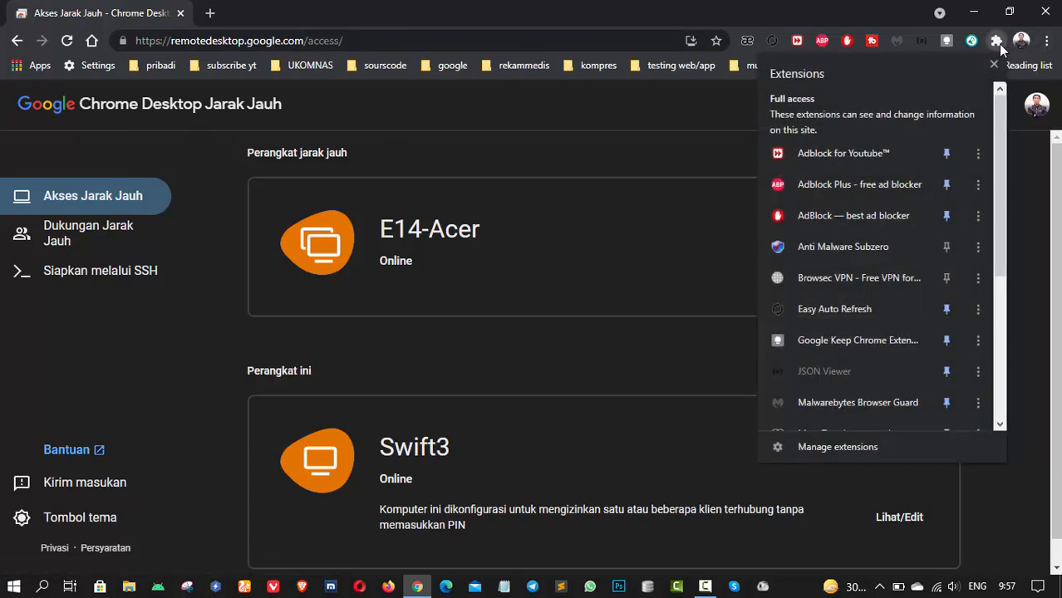
scroll(919, 219, "down", 5)
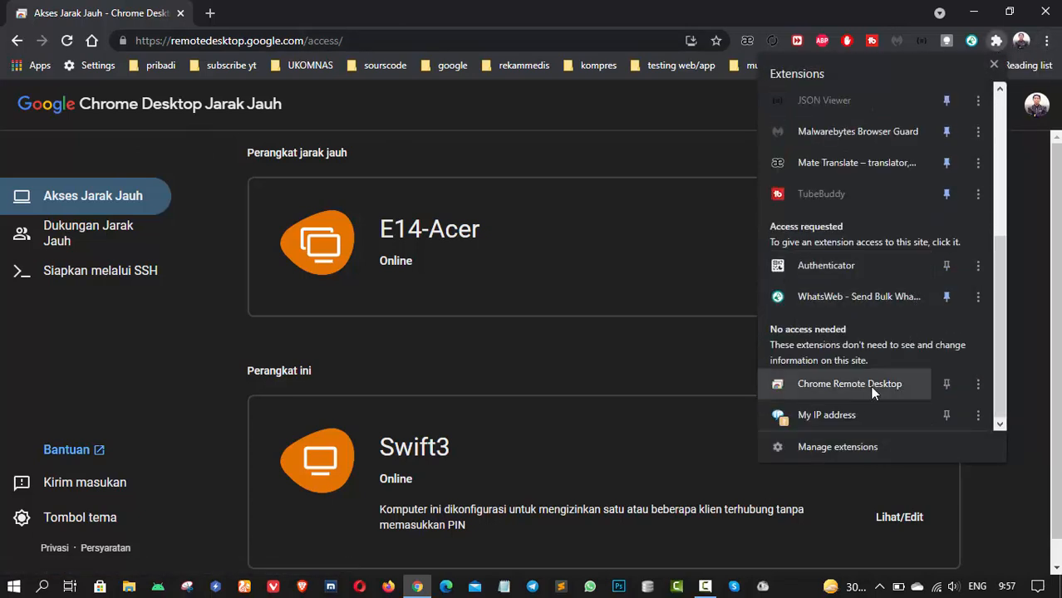
left_click(950, 382)
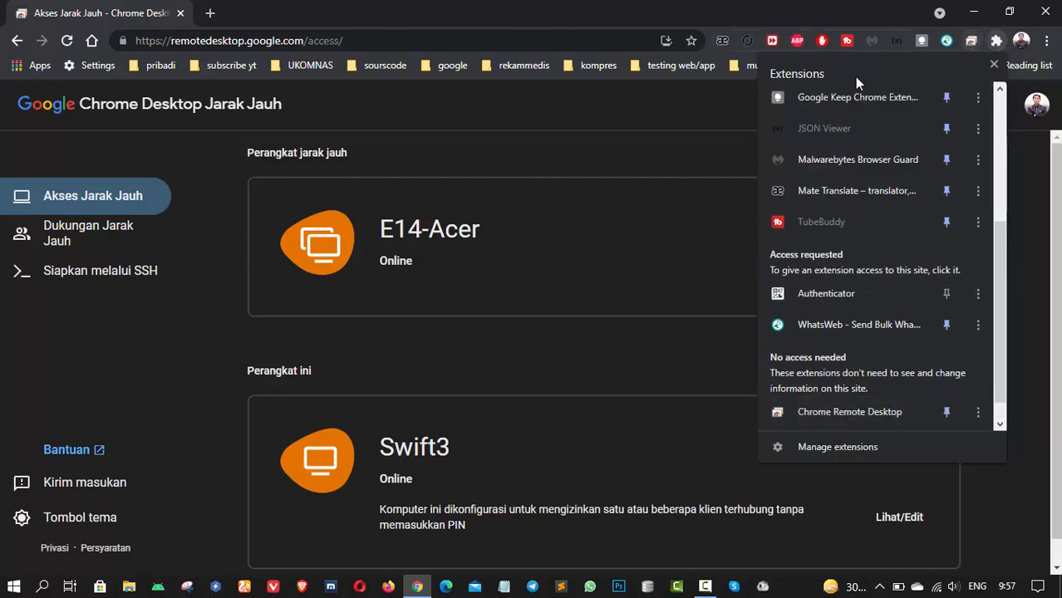
left_click(709, 108)
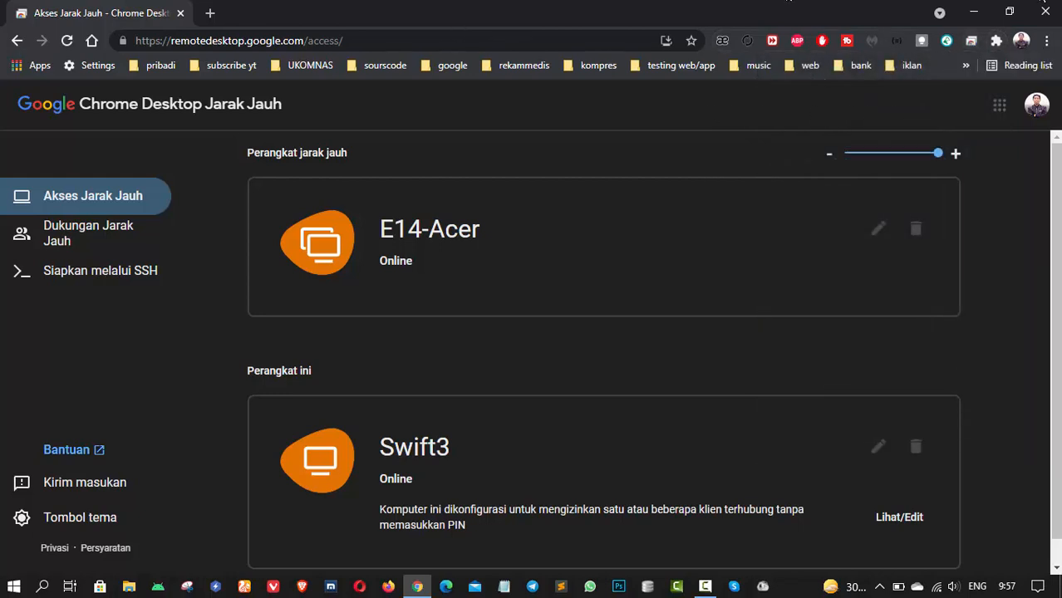
- Open the remote access page from the pinned Chrome Remote Desktop toolbar icon
left_click(418, 587)
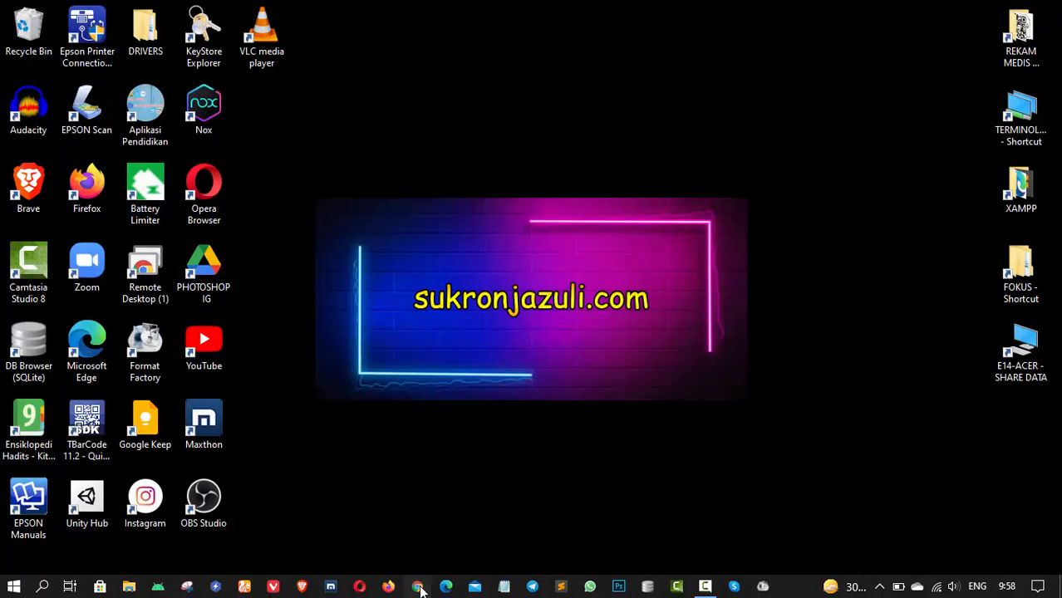
left_click(419, 588)
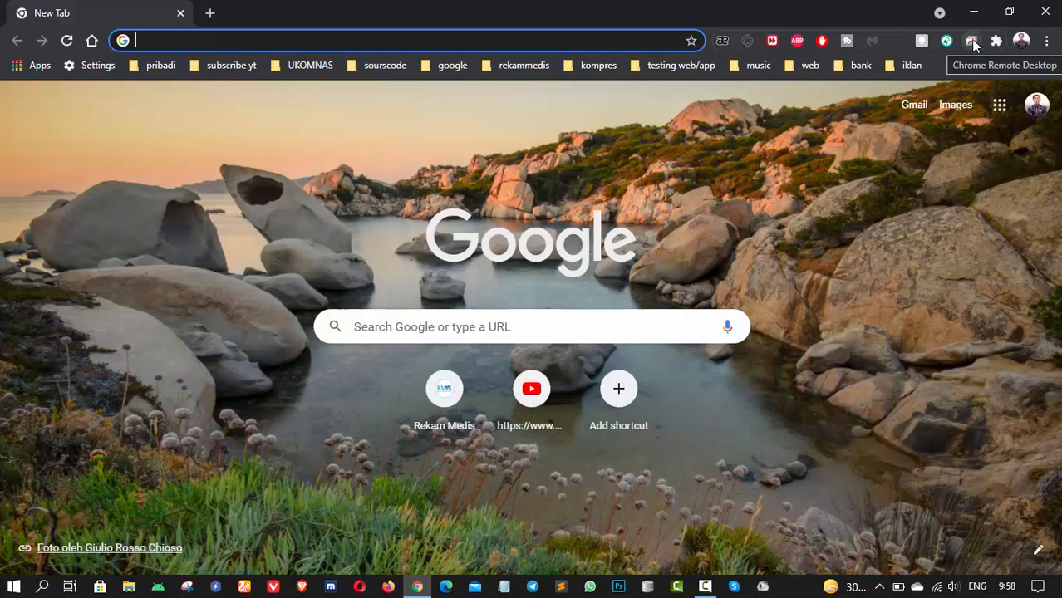
left_click(973, 42)
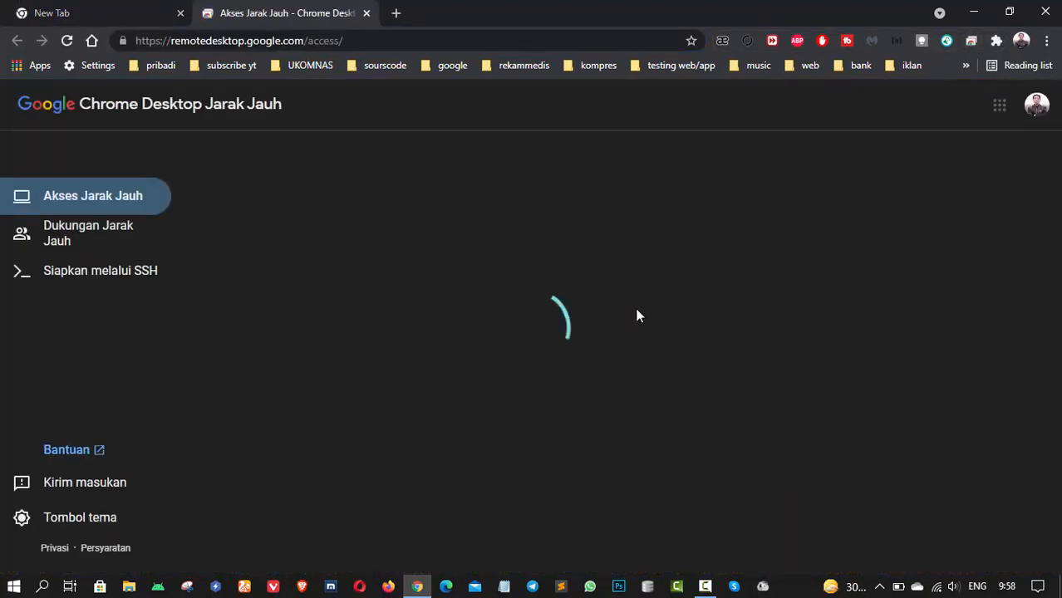
scroll(632, 378, "down", 1)
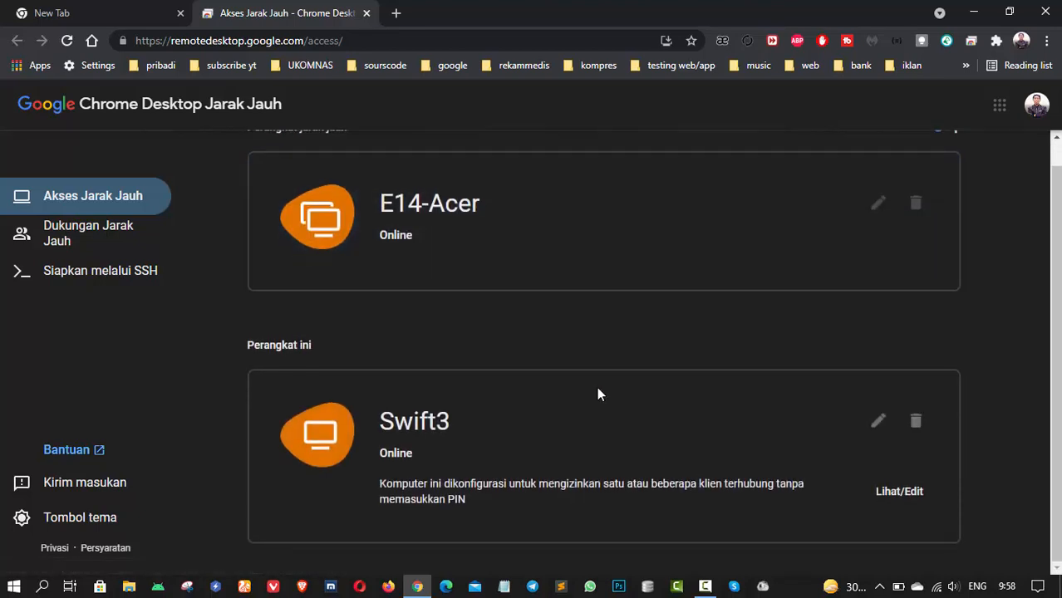
scroll(596, 386, "up", 1)
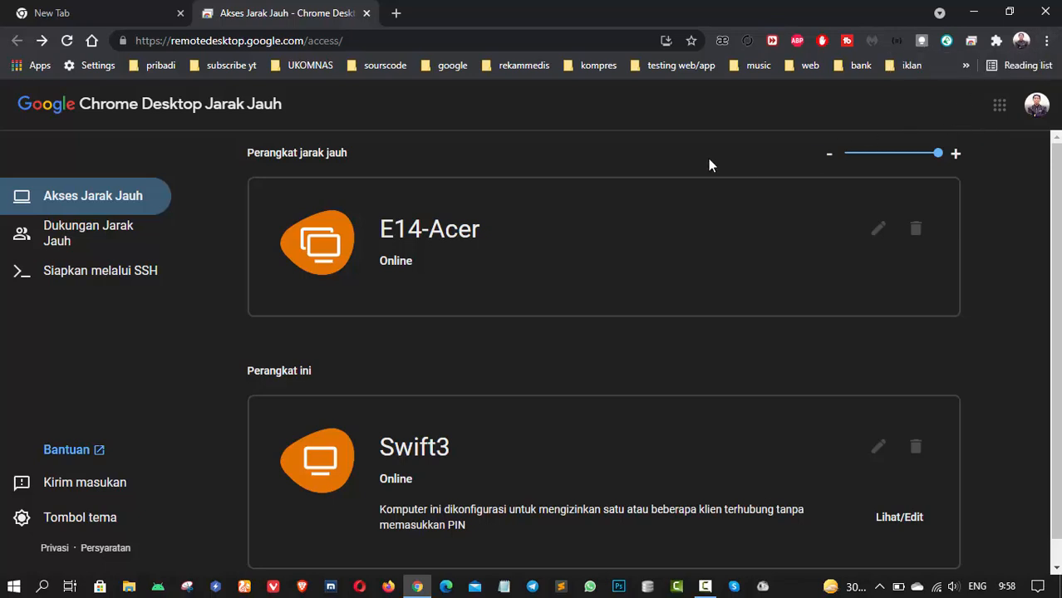
- Create a Chrome Remote Desktop shortcut via More tools > Create shortcut
left_click(1048, 41)
mouse_move(915, 273)
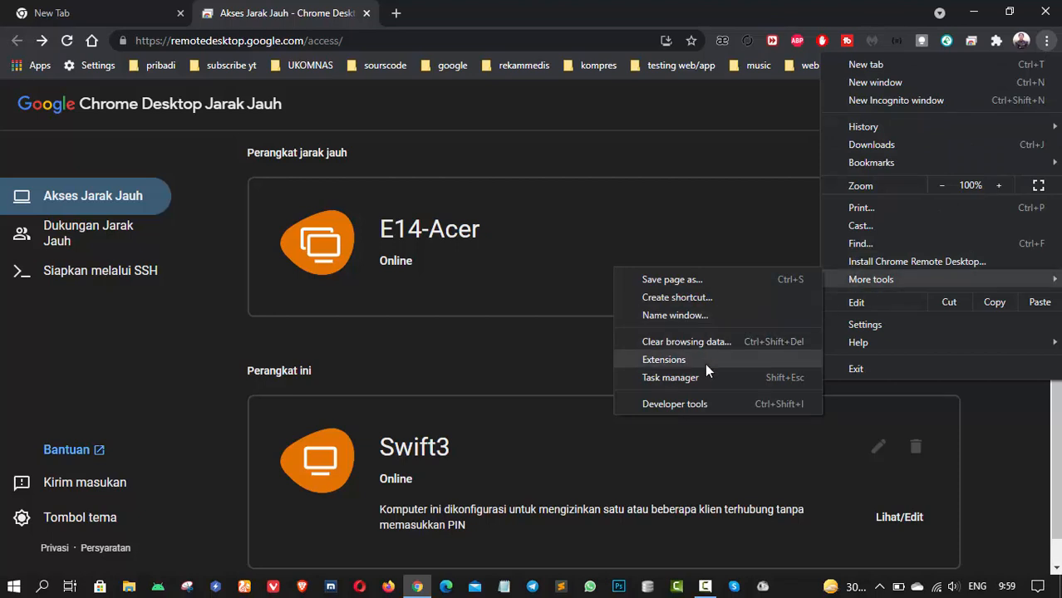
left_click(702, 298)
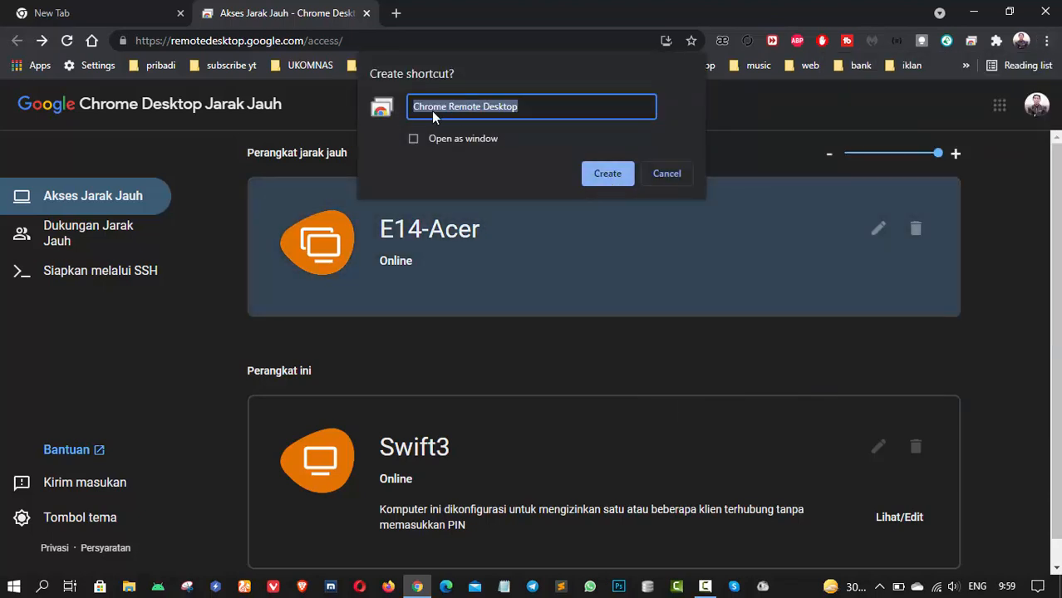
left_click(616, 177)
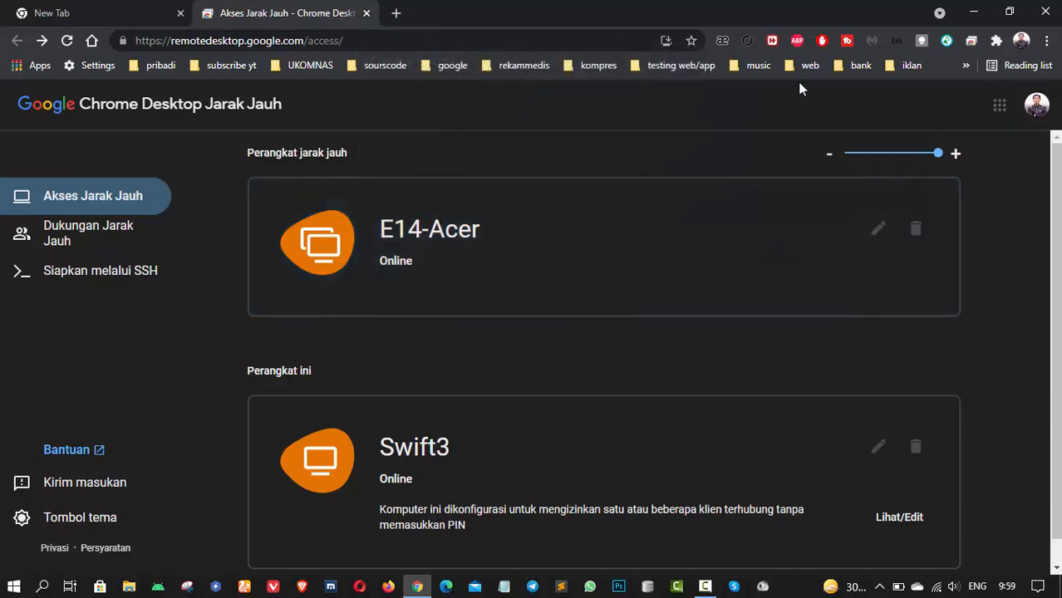
- Close the leftover New Tab and the Chrome window
left_click(170, 14)
left_click(180, 13)
left_click(181, 14)
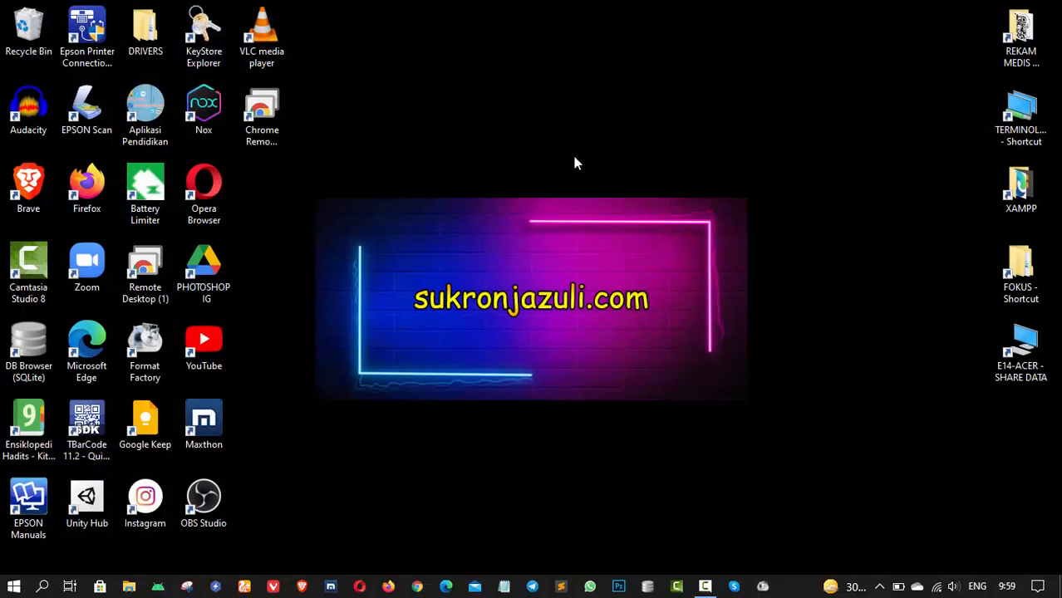
- Move the Chrome Remote Desktop shortcut to the desktop's top centre and launch it
left_click_drag(262, 125, 566, 146)
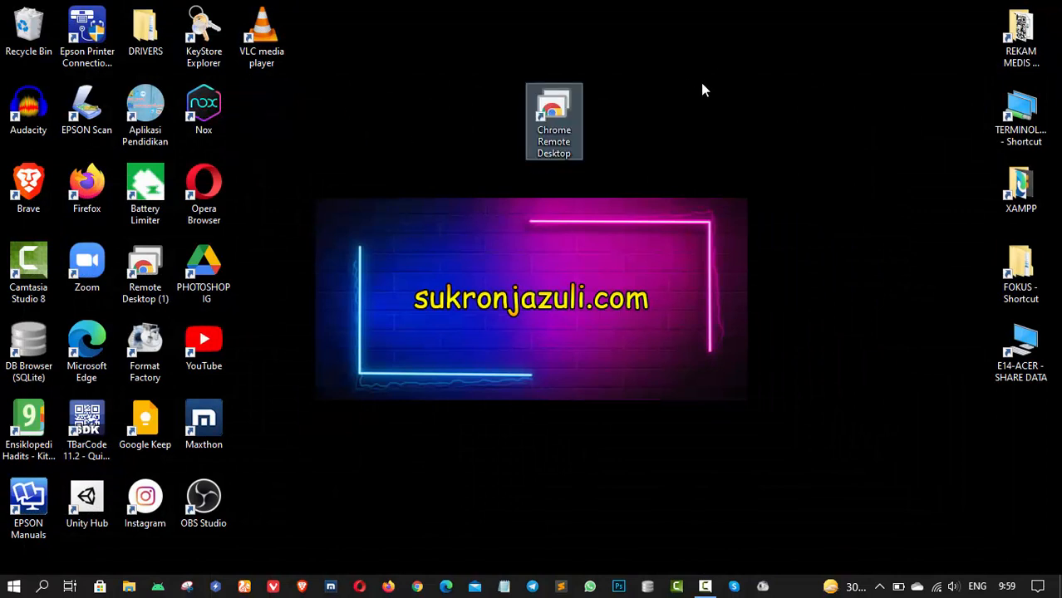
left_click(702, 144)
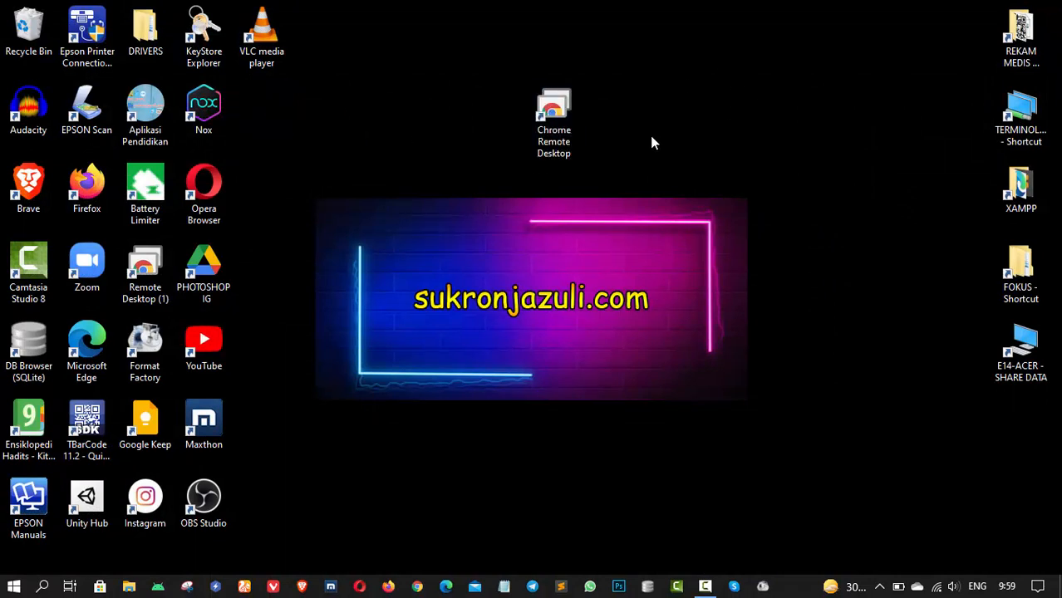
double_click(538, 116)
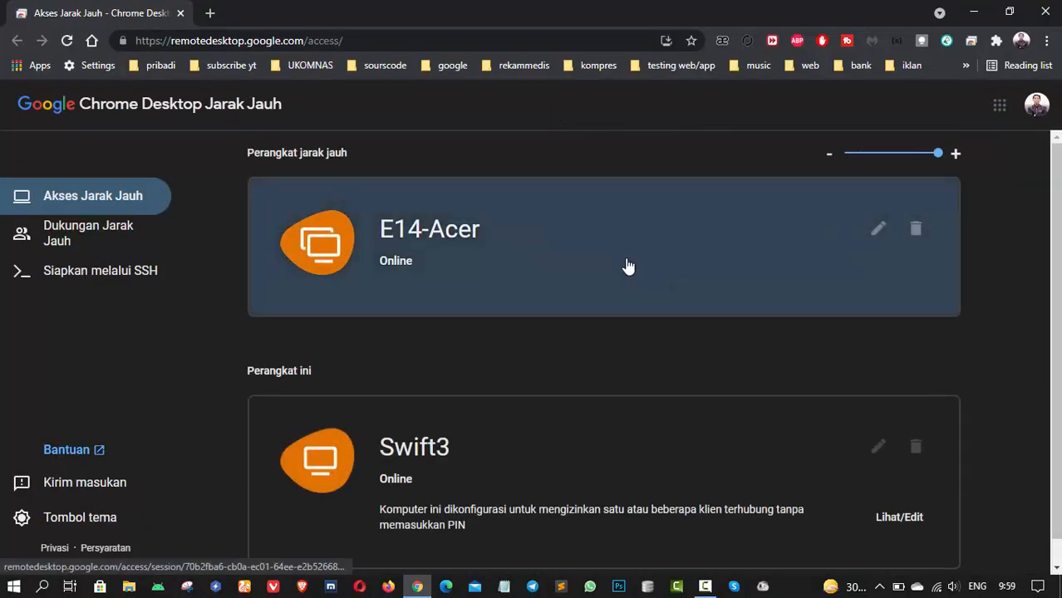
- Connect to E14-Acer, then Stop Sharing so the list shows E14-Acer and Swift3 Online
scroll(633, 269, "down", 1)
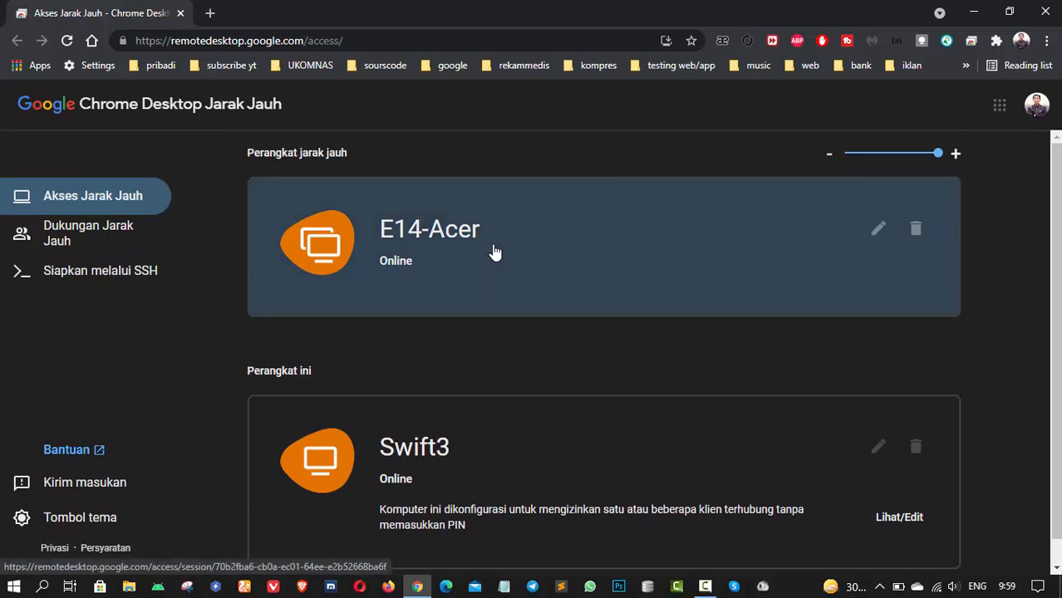
left_click(494, 251)
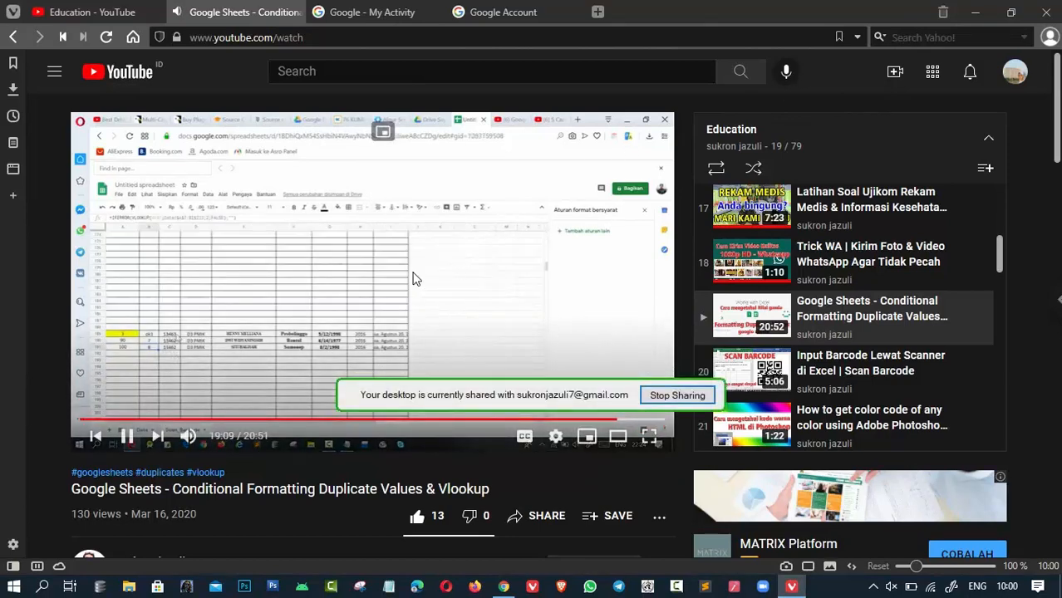
left_click(678, 396)
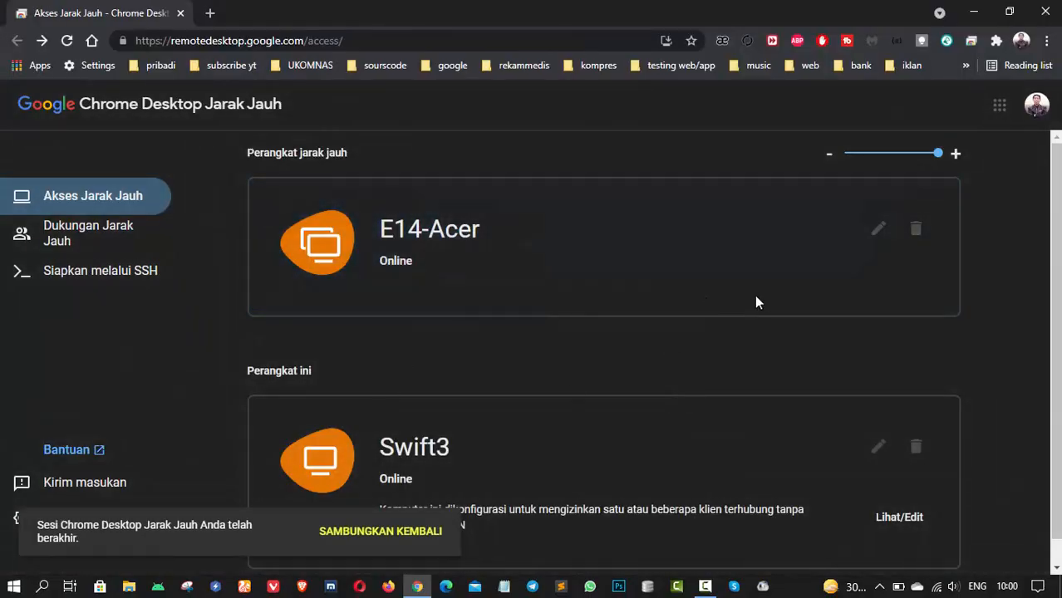
scroll(562, 370, "down", 1)
scroll(562, 370, "up", 1)
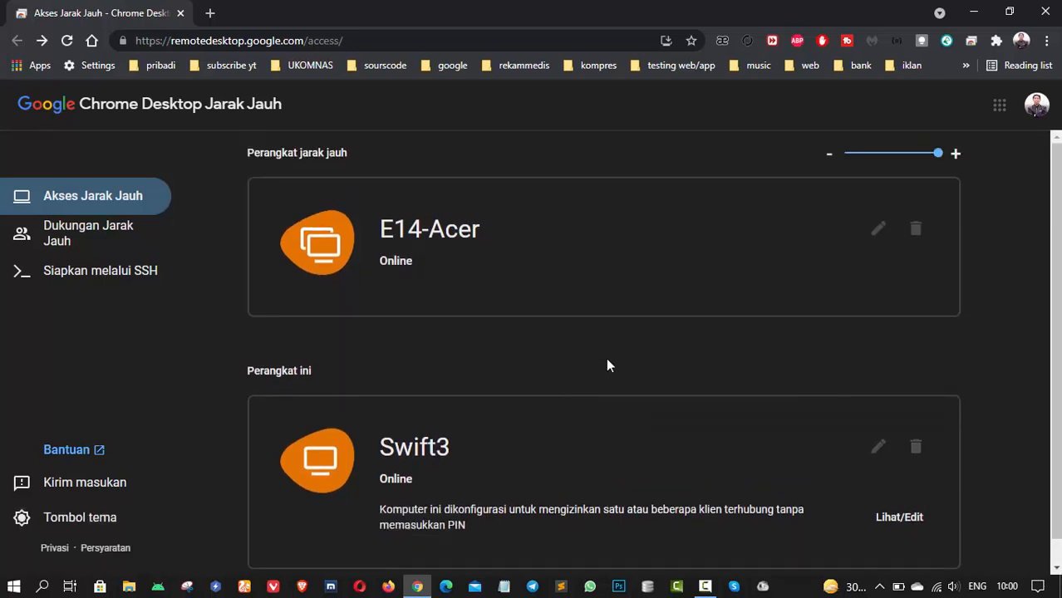